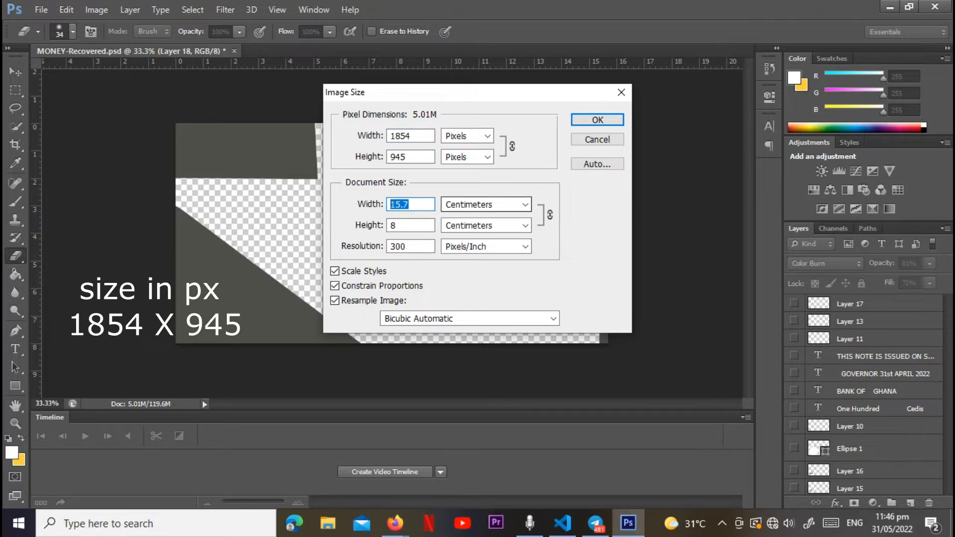
# Step: Check the document size in millimetres in the Image Size settings and leave without applying changes
pyautogui.click(525, 205)
pyautogui.press('Down')
pyautogui.press('Return')
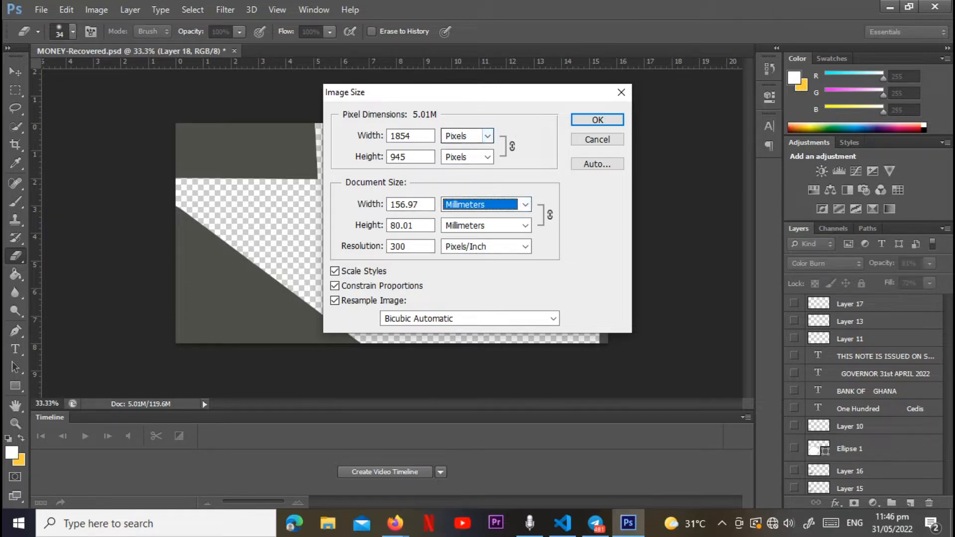
pyautogui.click(597, 140)
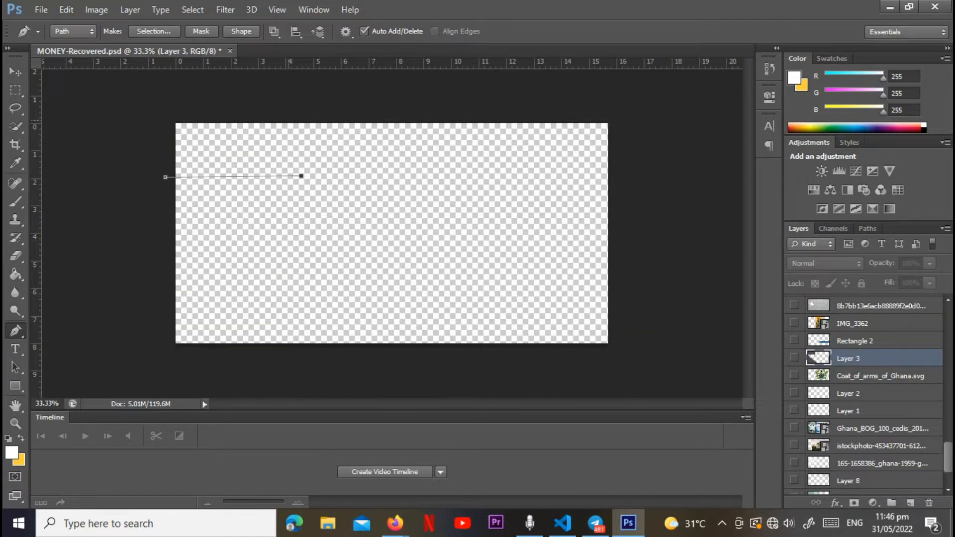
# Step: Draw closed Pen tool paths around the canvas's upper-left corner and the diagonal area at its lower-left corner
pyautogui.click(295, 114)
pyautogui.moveTo(165, 177); pyautogui.dragTo(122, 78)
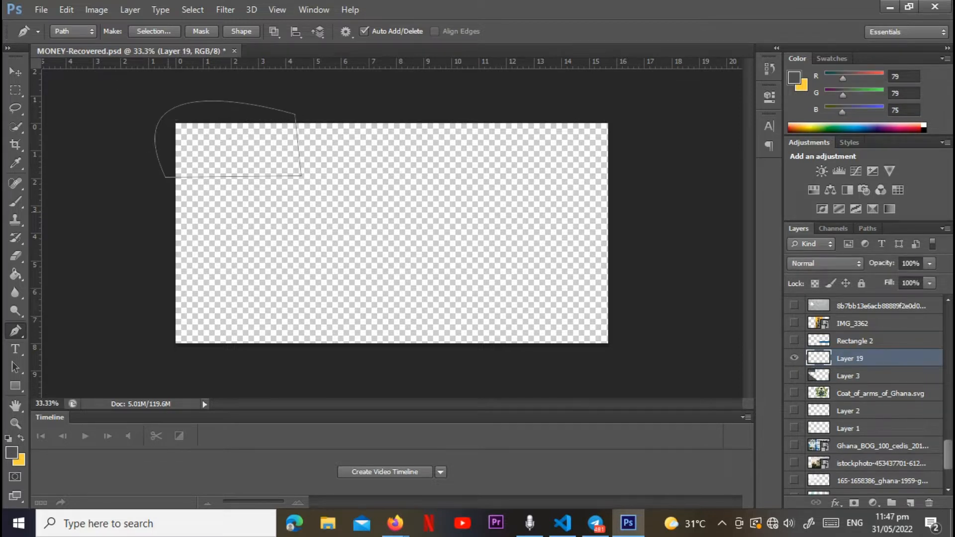
pyautogui.click(168, 213)
pyautogui.click(364, 355)
pyautogui.click(322, 368)
pyautogui.click(188, 366)
pyautogui.click(152, 331)
pyautogui.click(168, 212)
pyautogui.moveTo(168, 212); pyautogui.dragTo(199, 232)
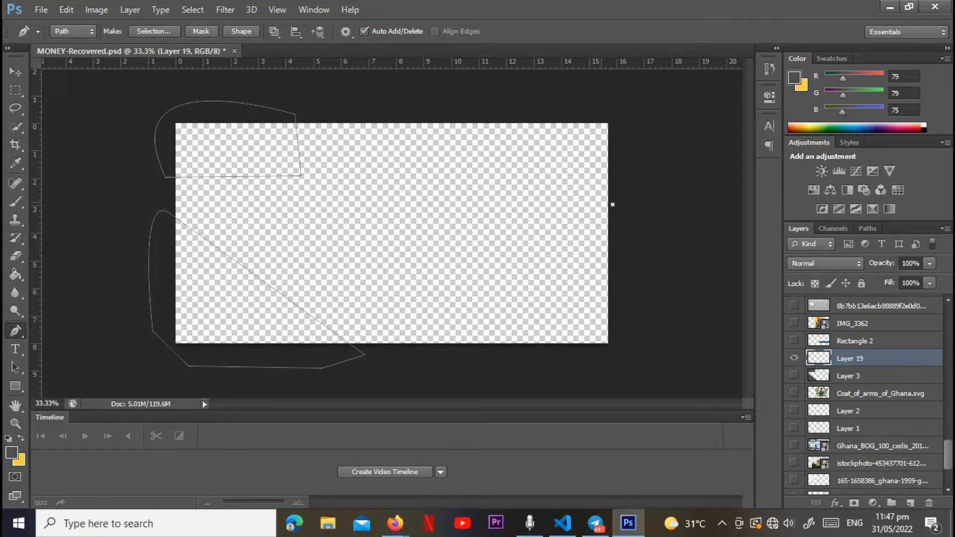
# Step: Draw a narrow closed Pen tool path along the canvas's right edge, extending past its lower corner
pyautogui.click(598, 199)
pyautogui.click(598, 362)
pyautogui.click(619, 364)
pyautogui.moveTo(612, 205); pyautogui.dragTo(584, 204)
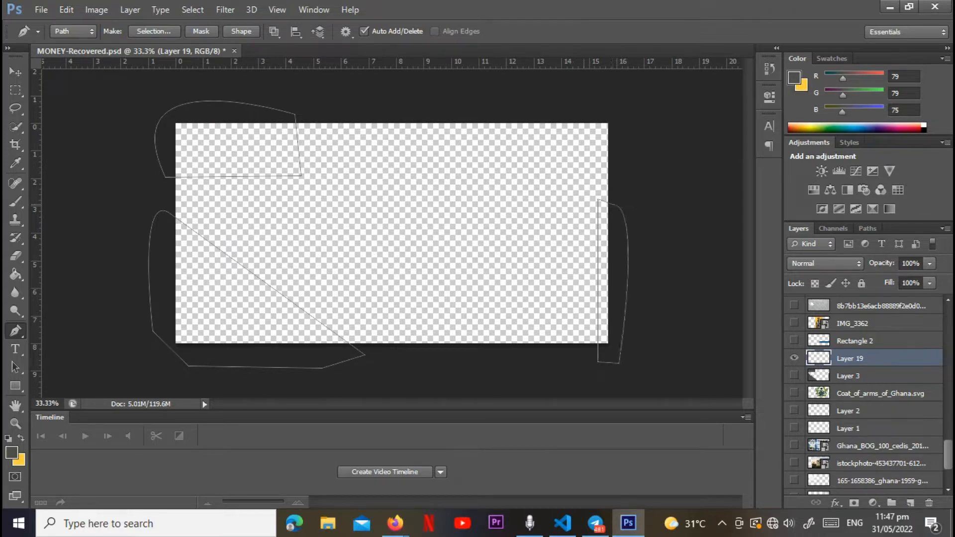
# Step: Fill the drawn paths on Layer 19 with the dark grey foreground colour, and delete the paths
pyautogui.rightClick(324, 189)
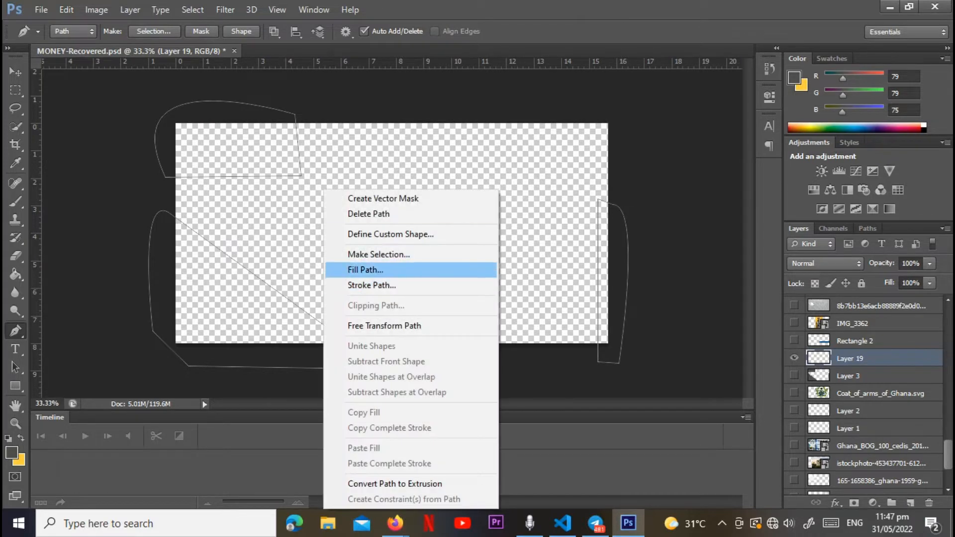
pyautogui.click(359, 269)
pyautogui.click(572, 124)
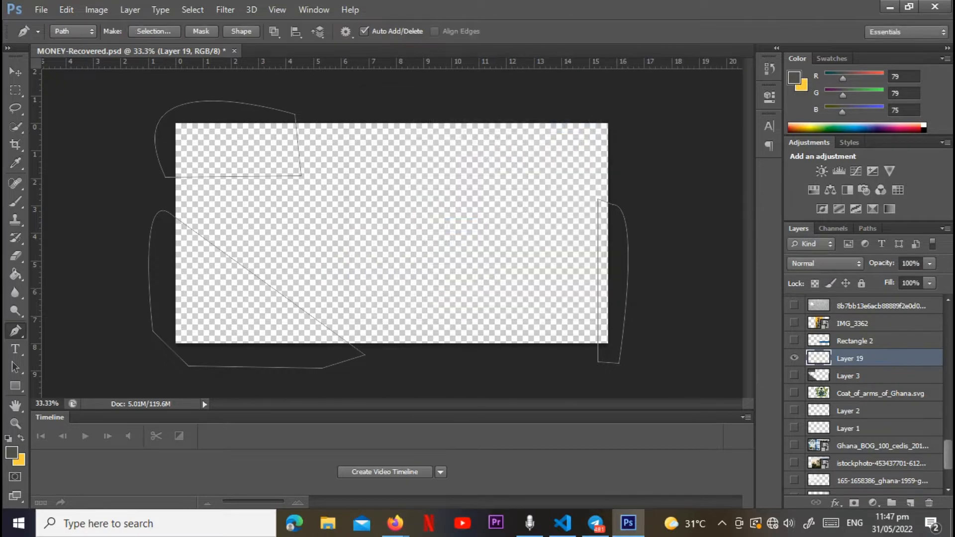
pyautogui.rightClick(491, 159)
pyautogui.click(534, 183)
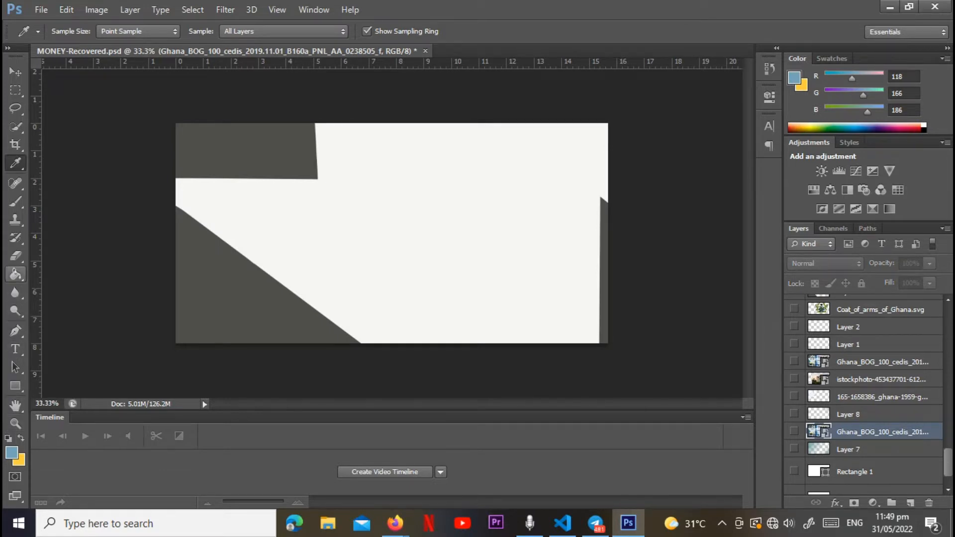
# Step: Add a new layer and draw blue-to-transparent linear gradients inward from the canvas's upper-left and lower-right corners
pyautogui.click(16, 274)
pyautogui.click(79, 272)
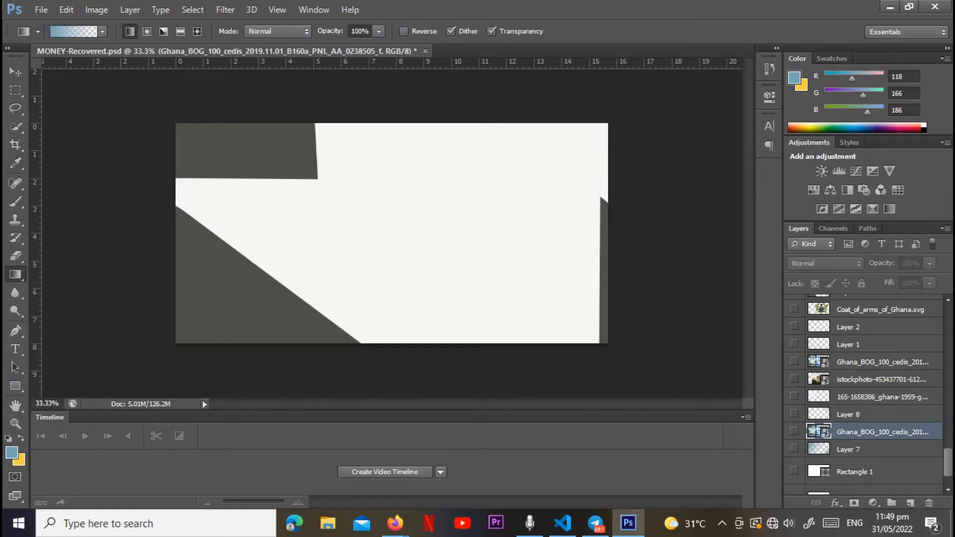
pyautogui.click(911, 503)
pyautogui.moveTo(141, 107); pyautogui.dragTo(454, 332)
pyautogui.moveTo(642, 356); pyautogui.dragTo(517, 289)
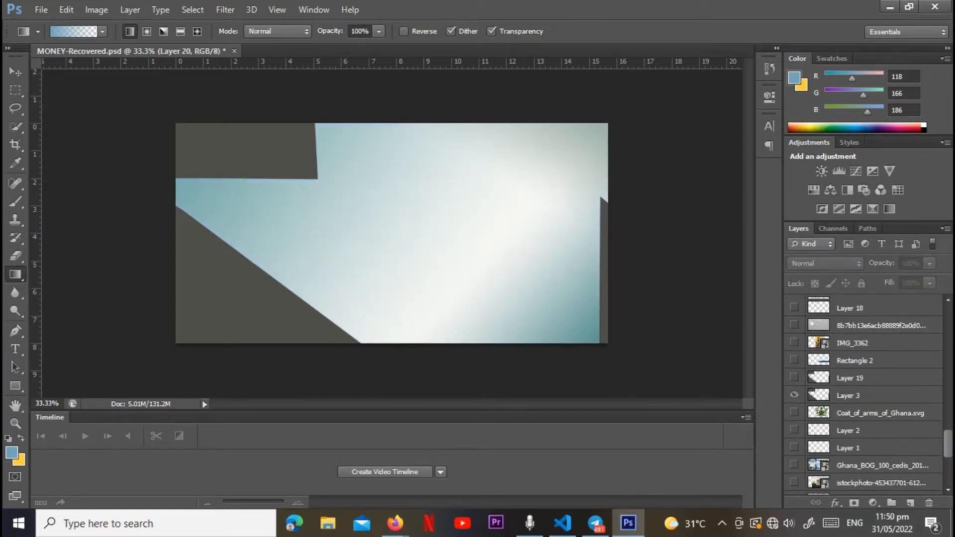
# Step: Show the istockphoto layer containing the arch photo
pyautogui.scroll(1, 866, 398)
pyautogui.scroll(-5, 866, 398)
pyautogui.click(794, 442)
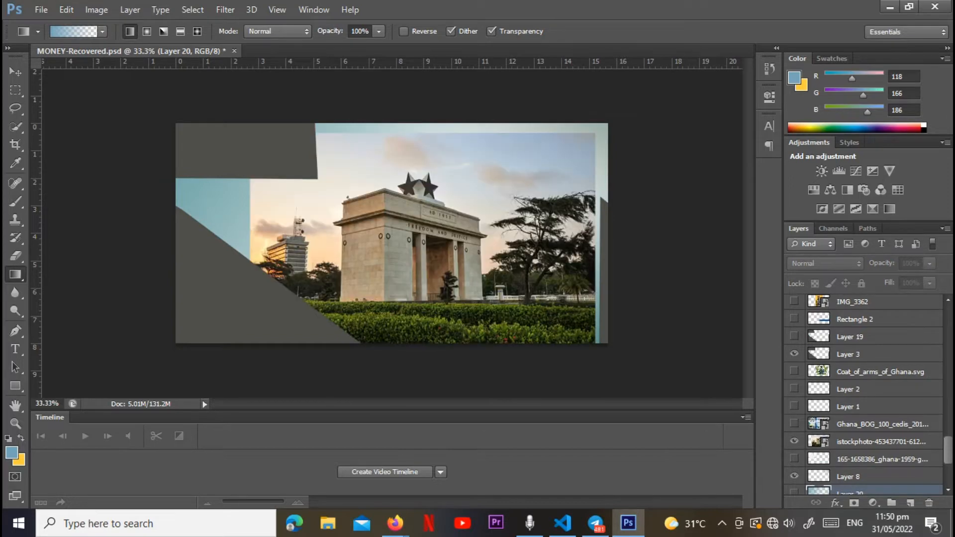
# Step: Trace the arch with the Pen tool from its left roof corner around the base and up to the stars' right side
pyautogui.scroll(5, 473, 293)
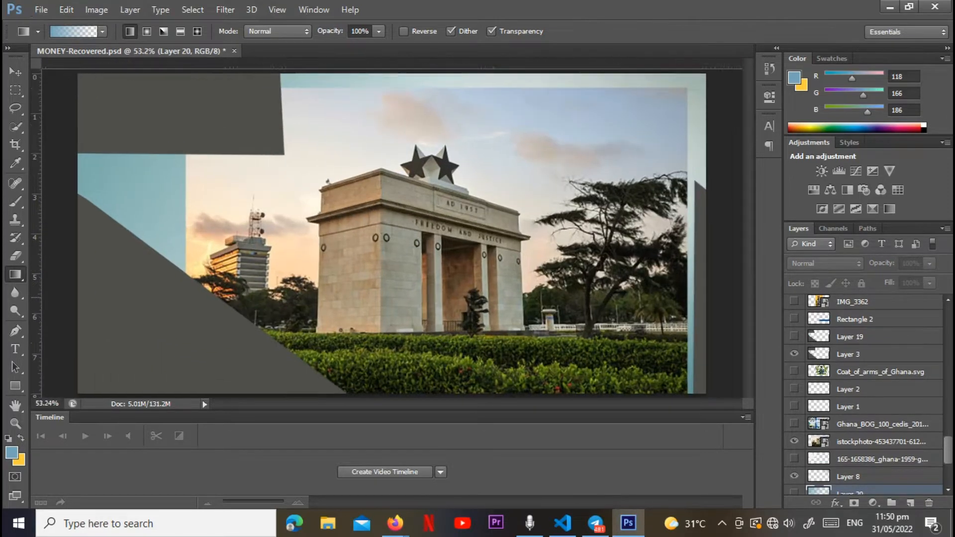
pyautogui.click(15, 330)
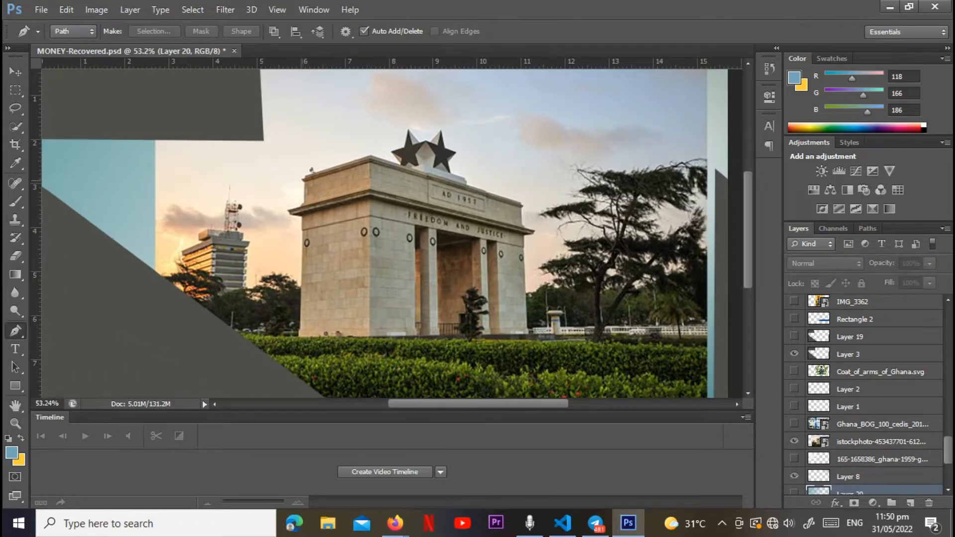
pyautogui.click(302, 180)
pyautogui.click(301, 205)
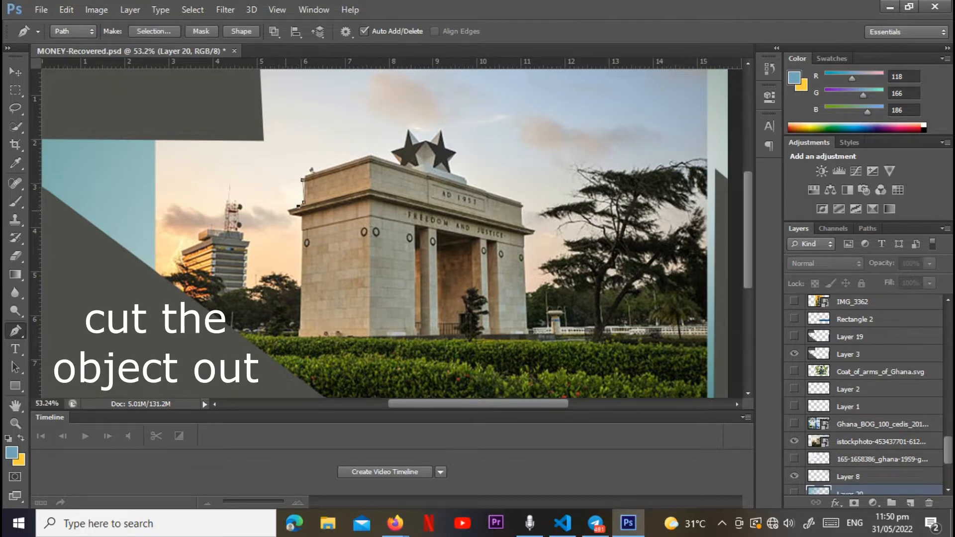
pyautogui.click(289, 209)
pyautogui.click(288, 215)
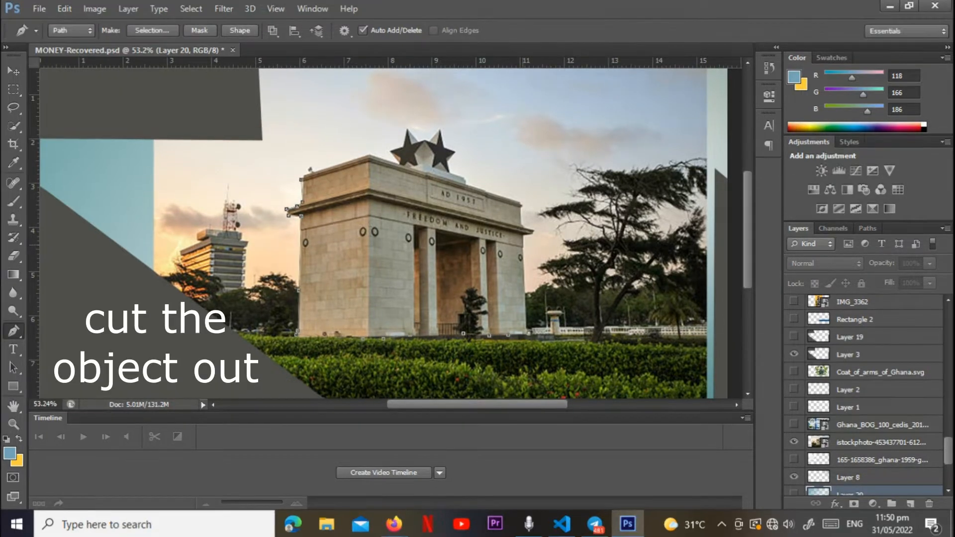
pyautogui.click(525, 244)
pyautogui.click(523, 234)
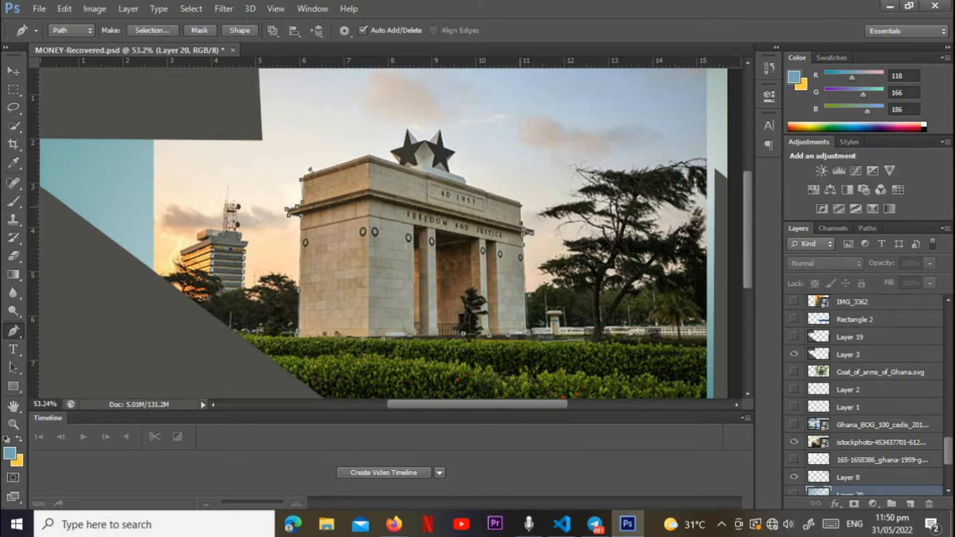
pyautogui.click(521, 204)
pyautogui.click(466, 182)
pyautogui.click(463, 176)
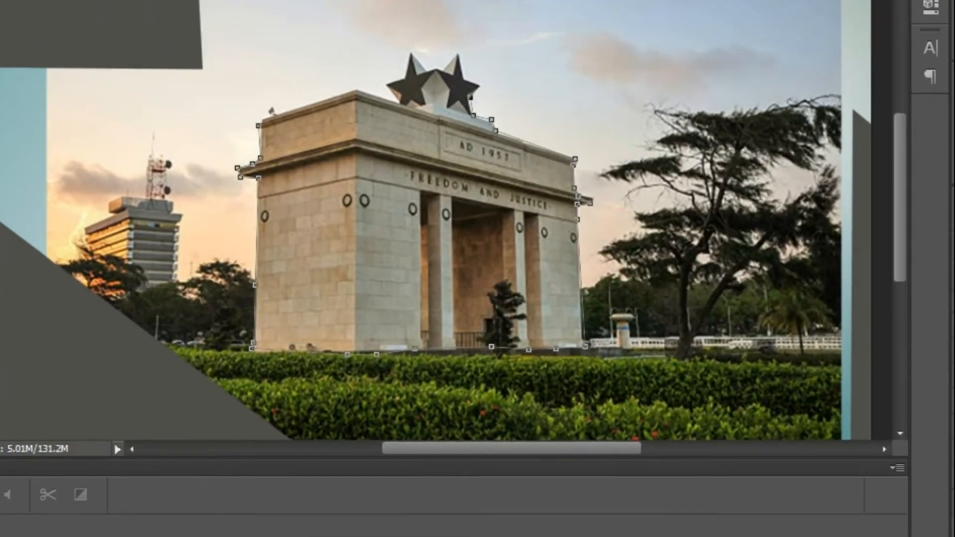
# Step: Continue the path around the two stars and close it at the arch's left roof corner
pyautogui.click(481, 86)
pyautogui.click(467, 76)
pyautogui.click(458, 54)
pyautogui.click(442, 66)
pyautogui.click(412, 49)
pyautogui.click(406, 76)
pyautogui.click(387, 81)
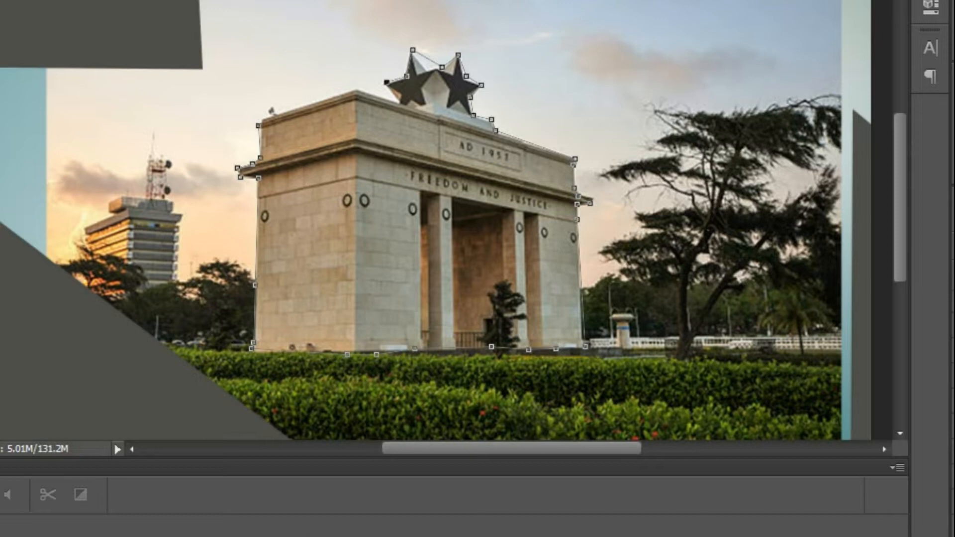
pyautogui.click(399, 101)
pyautogui.click(263, 117)
pyautogui.click(258, 125)
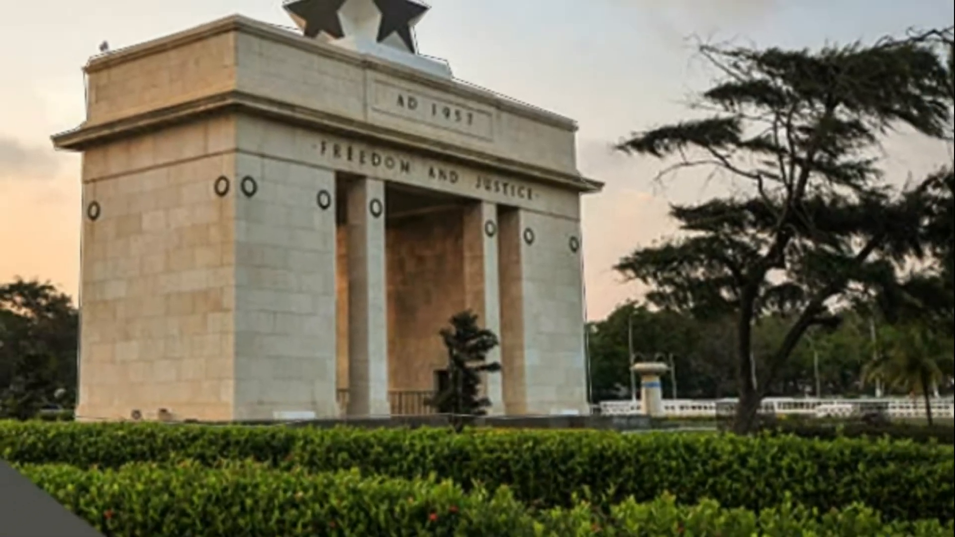
# Step: Convert the arch path to a selection, copy it to a new layer and hide the istockphoto layer
pyautogui.hotkey('ctrl', 'Return')
pyautogui.hotkey('ctrl', 'j')
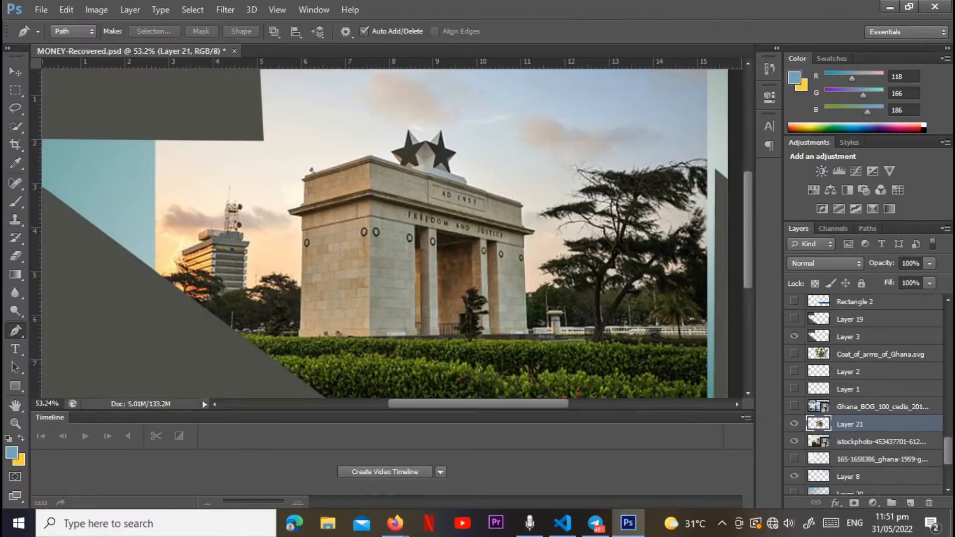
pyautogui.click(795, 441)
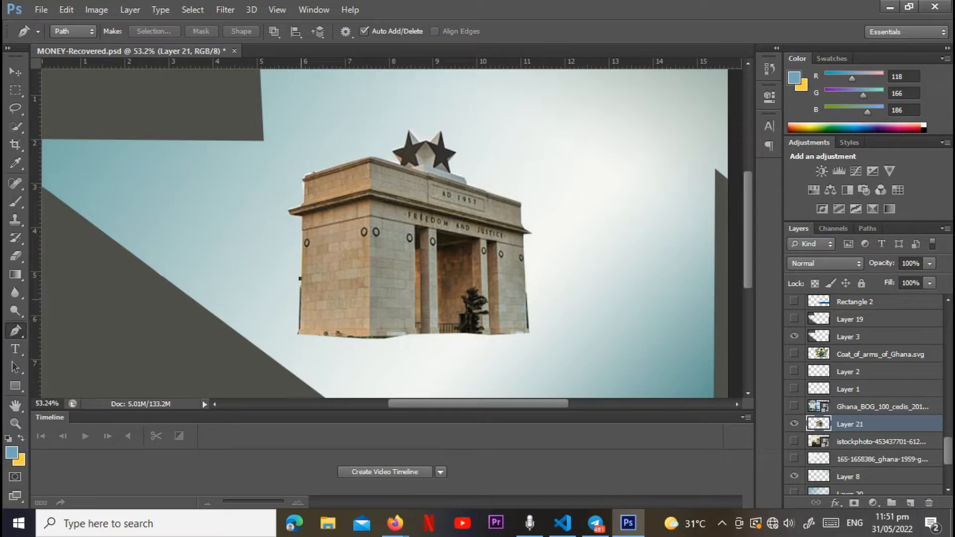
# Step: Trim the arch cutout's uneven base and lower right edge by outlining them with the Pen tool and deleting the enclosed area
pyautogui.click(300, 335)
pyautogui.click(329, 337)
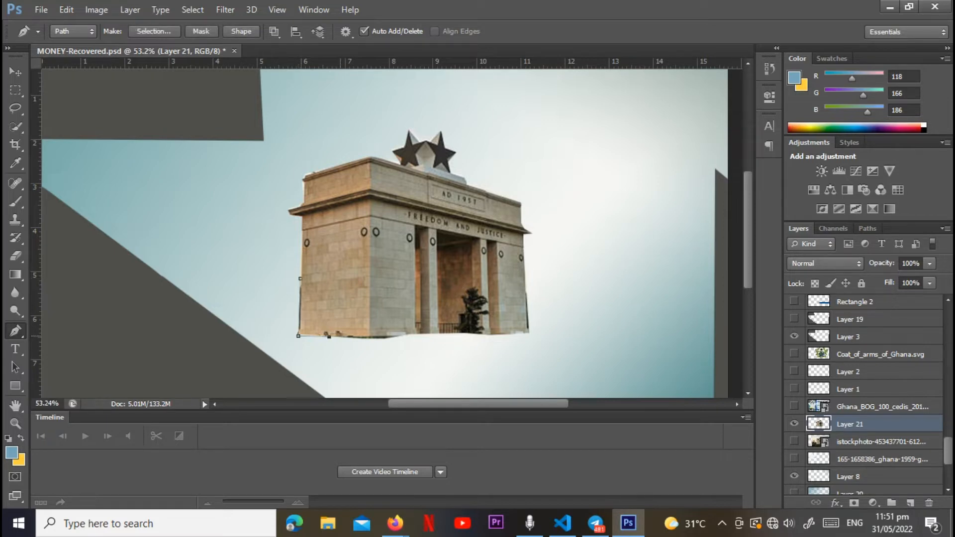
pyautogui.click(408, 336)
pyautogui.click(503, 339)
pyautogui.click(526, 331)
pyautogui.click(526, 289)
pyautogui.click(536, 283)
pyautogui.click(541, 314)
pyautogui.click(531, 353)
pyautogui.moveTo(468, 376); pyautogui.dragTo(355, 374)
pyautogui.click(300, 279)
pyautogui.hotkey('ctrl', 'Return')
pyautogui.press('Delete')
pyautogui.hotkey('ctrl', 'd')
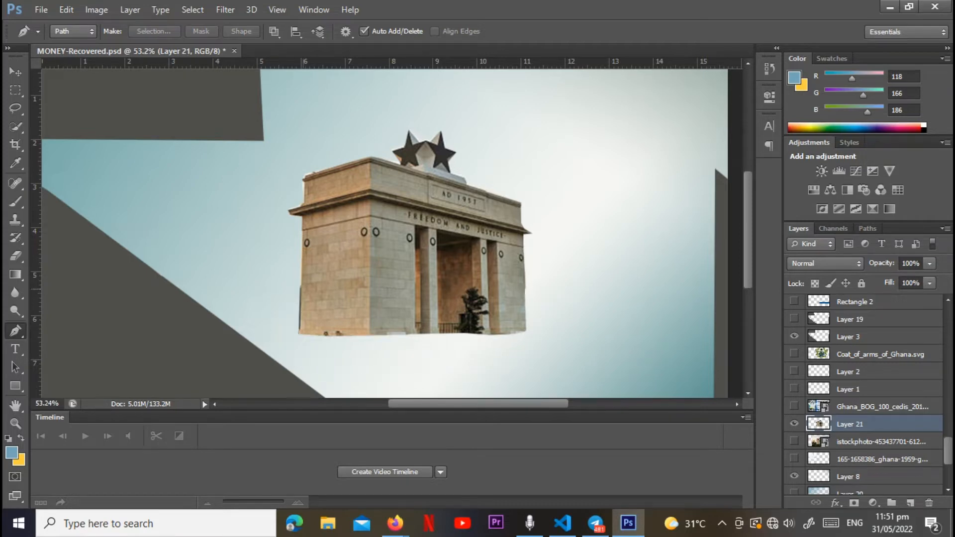
# Step: Move the arch cutout up and left, closer to the grey upper-left block
pyautogui.scroll(-3, 392, 233)
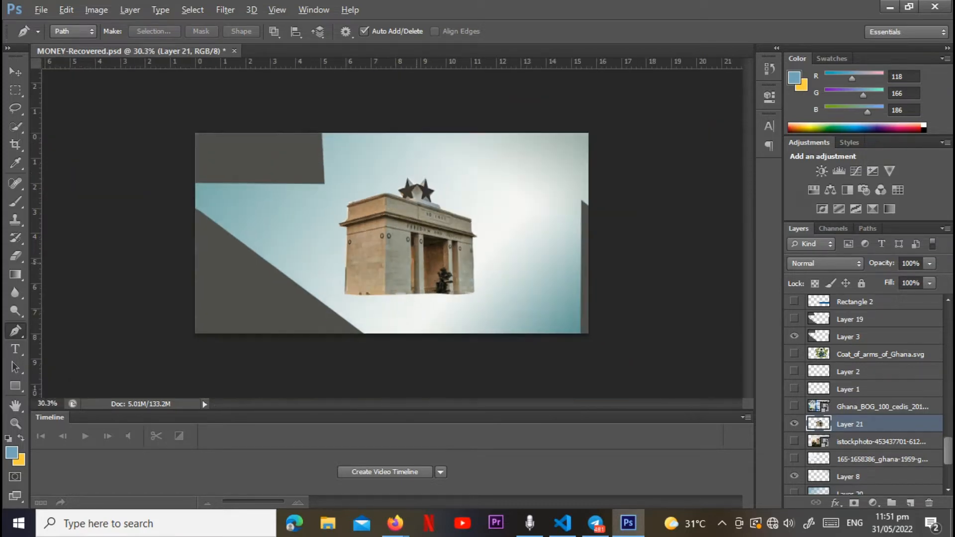
pyautogui.press('v')
pyautogui.moveTo(421, 255); pyautogui.dragTo(385, 245)
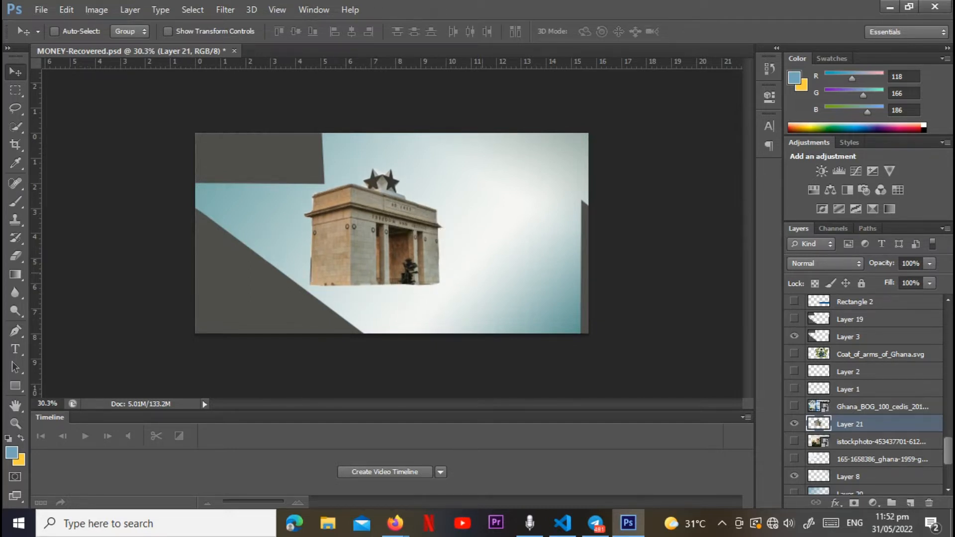
# Step: Fade the arch's base with a soft 411 px eraser at 0% hardness, and shift the arch slightly upward
pyautogui.click(15, 257)
pyautogui.click(72, 32)
pyautogui.click(76, 75)
pyautogui.moveTo(75, 76); pyautogui.dragTo(139, 76)
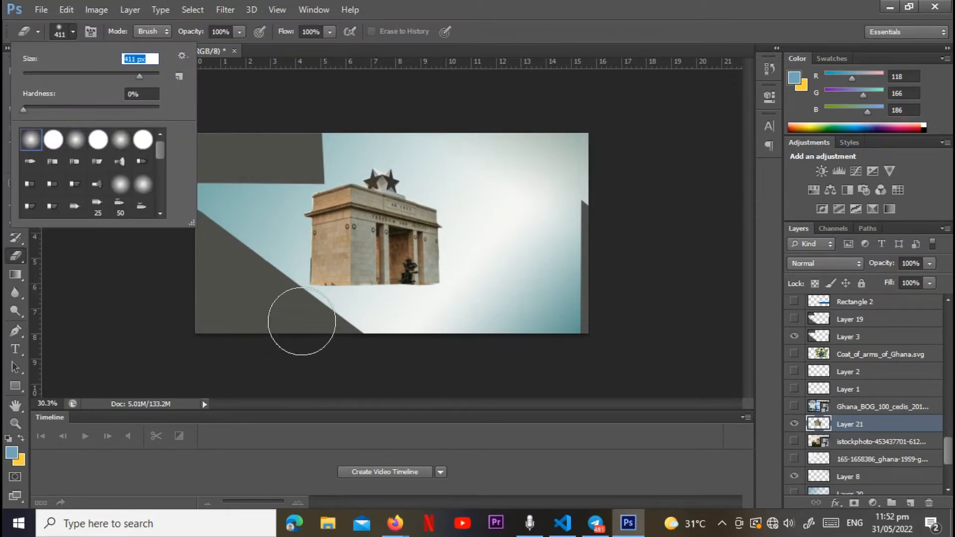
pyautogui.click(302, 321)
pyautogui.moveTo(423, 342)
pyautogui.mouseDown()
pyautogui.moveTo(379, 333)
pyautogui.moveTo(420, 316)
pyautogui.moveTo(418, 332)
pyautogui.moveTo(430, 322)
pyautogui.moveTo(359, 330)
pyautogui.moveTo(449, 330)
pyautogui.moveTo(374, 328)
pyautogui.moveTo(352, 313)
pyautogui.mouseUp()
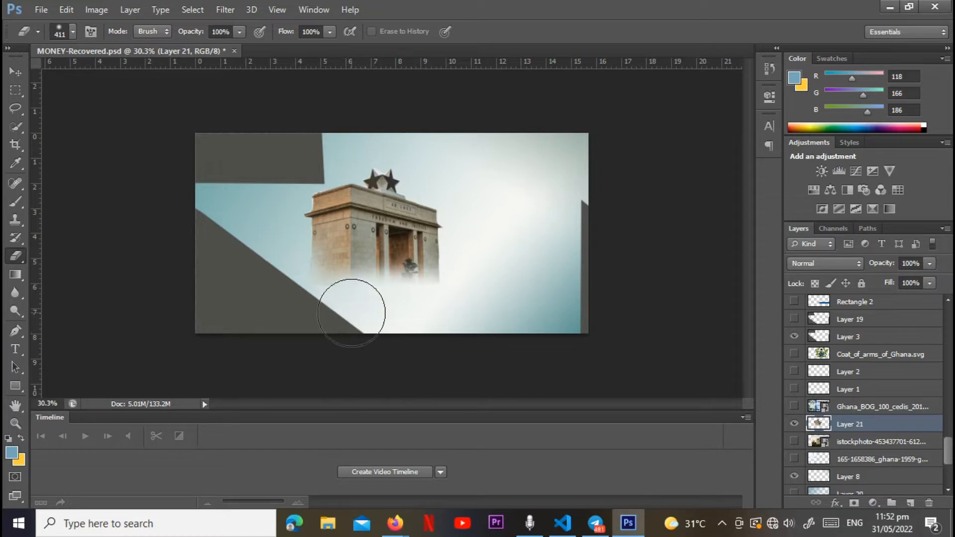
pyautogui.click(15, 72)
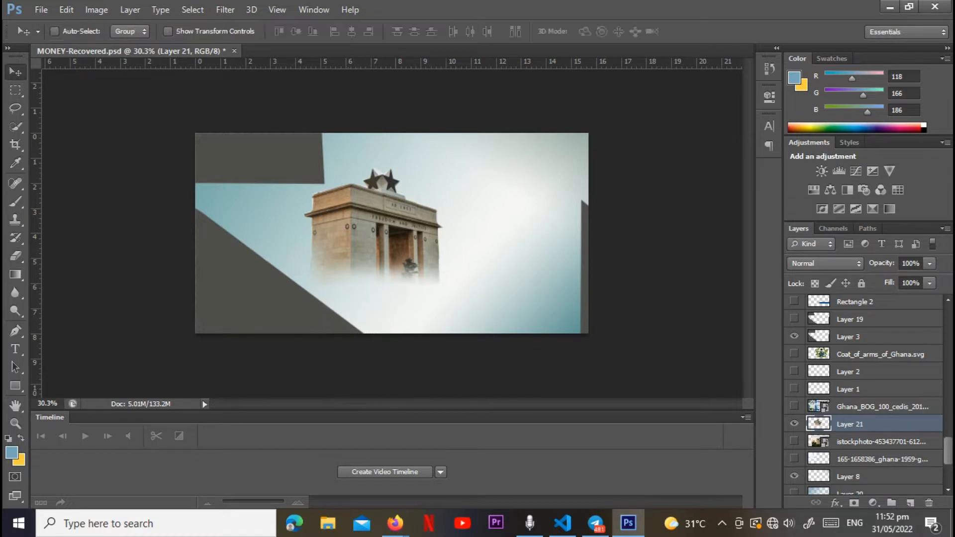
pyautogui.moveTo(394, 236); pyautogui.dragTo(394, 229)
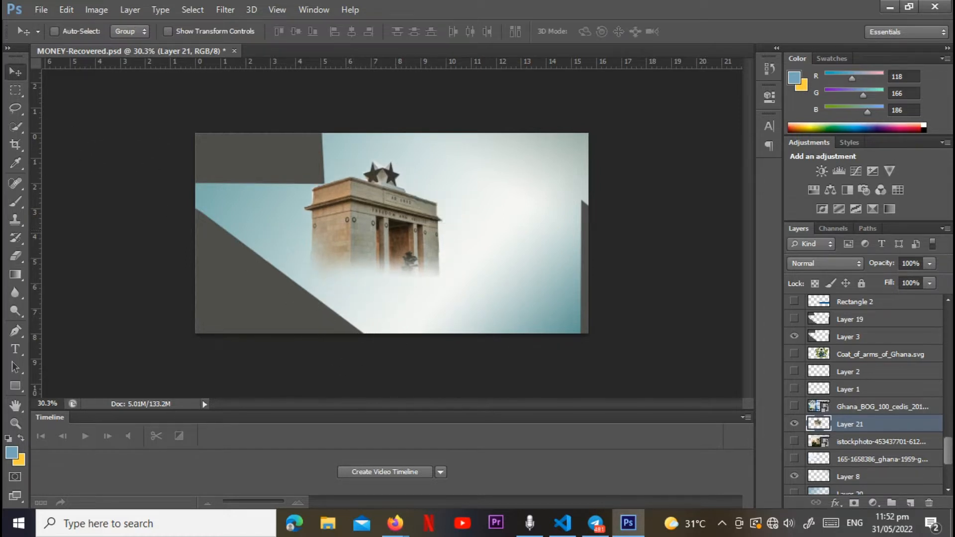
# Step: Hide Layer 21 and show Layer 1, Layer 2 and Rectangle 2
pyautogui.scroll(1, 866, 393)
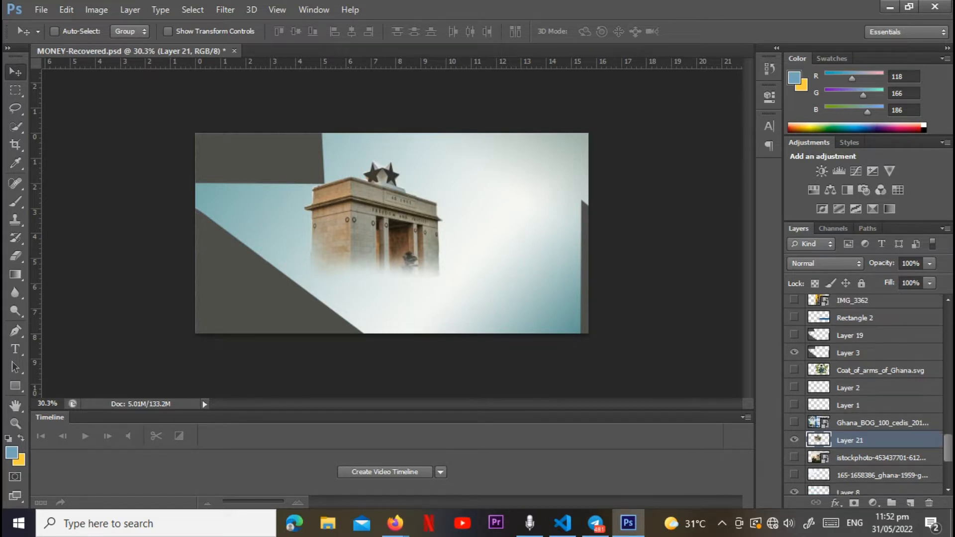
pyautogui.click(794, 440)
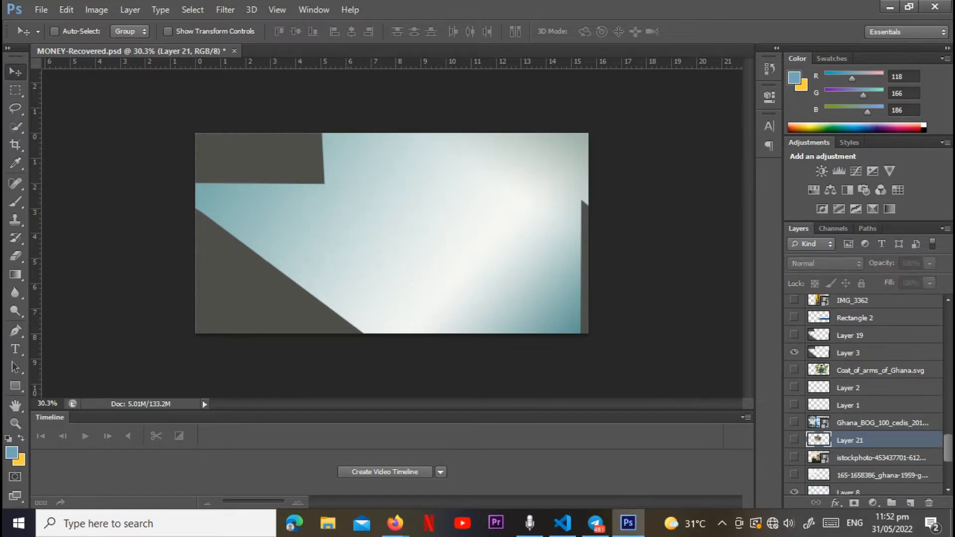
pyautogui.scroll(-1, 866, 398)
pyautogui.click(794, 401)
pyautogui.click(794, 383)
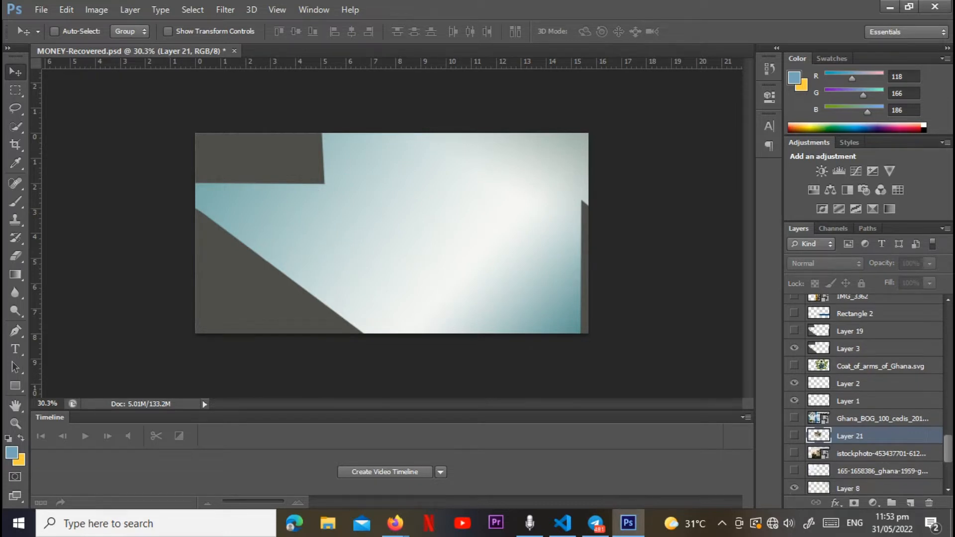
pyautogui.scroll(6, 868, 394)
pyautogui.click(794, 416)
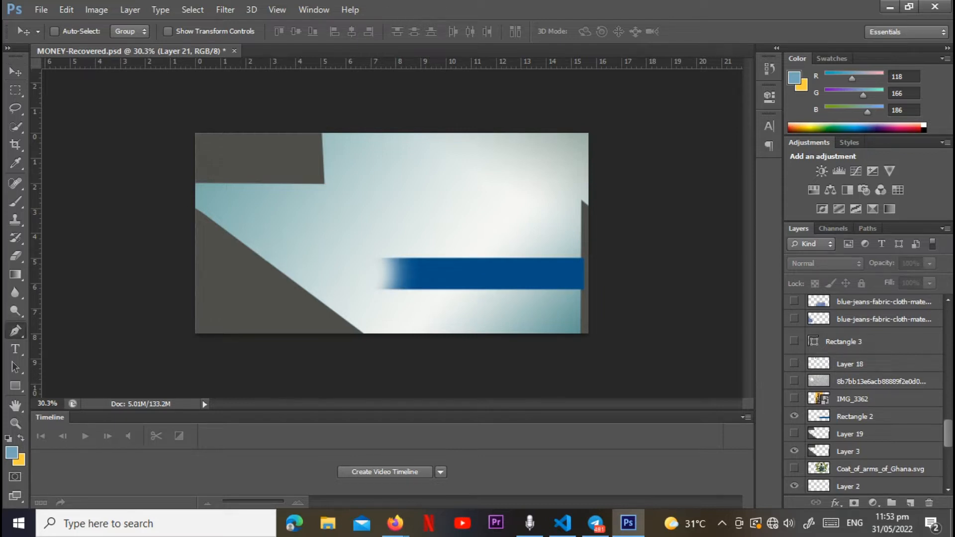
# Step: Trace a closed rectangular Pen tool path around the blue bar, and add a new layer above Rectangle 2
pyautogui.press('p')
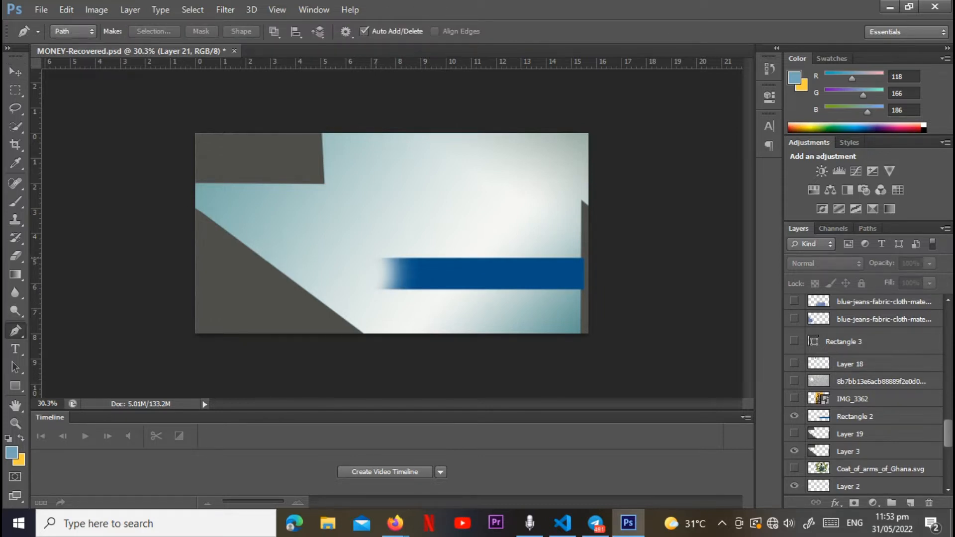
pyautogui.click(376, 257)
pyautogui.click(585, 258)
pyautogui.click(584, 289)
pyautogui.click(376, 289)
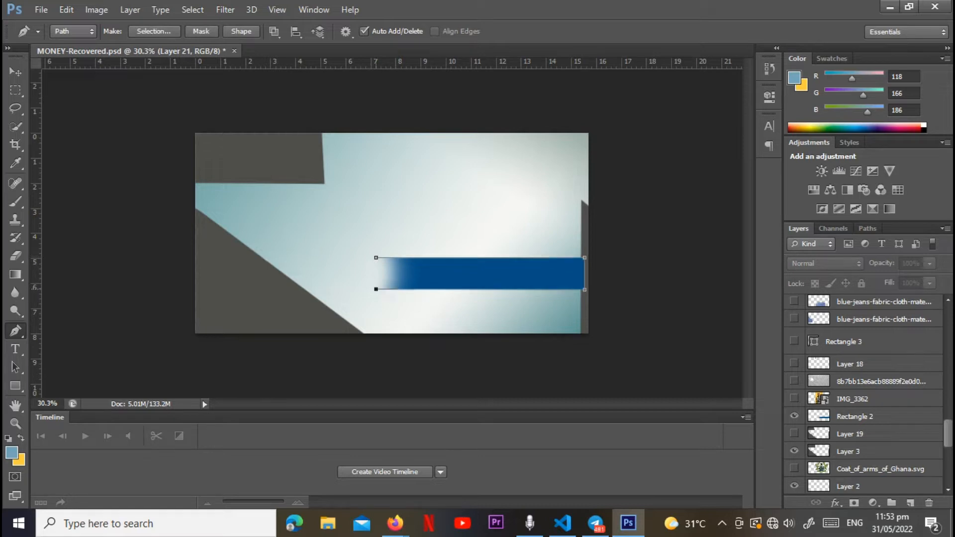
pyautogui.click(376, 257)
pyautogui.click(866, 417)
pyautogui.click(911, 503)
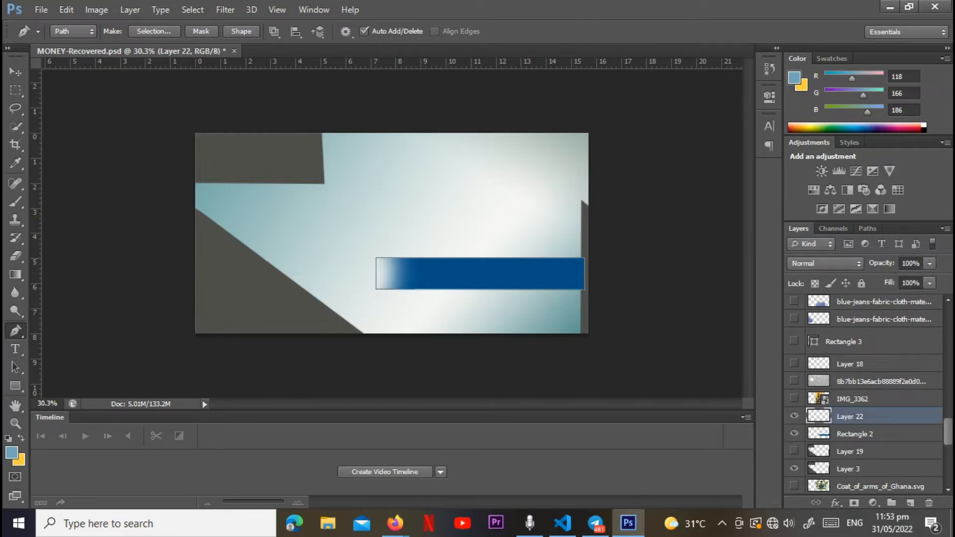
# Step: Hide Rectangle 2, fill the bar path on Layer 22 with the dark blue sampled from the bar, and delete the path
pyautogui.click(15, 162)
pyautogui.click(470, 270)
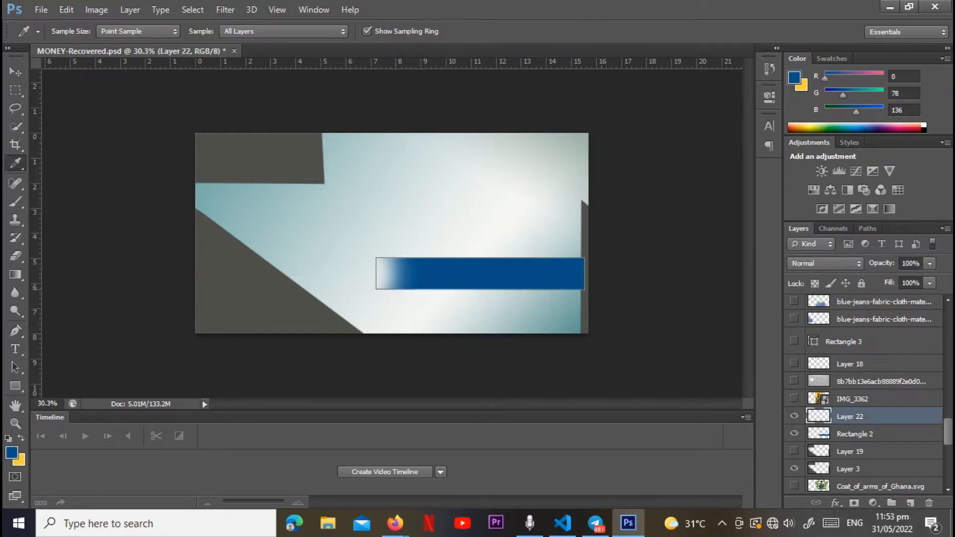
pyautogui.click(794, 434)
pyautogui.click(15, 330)
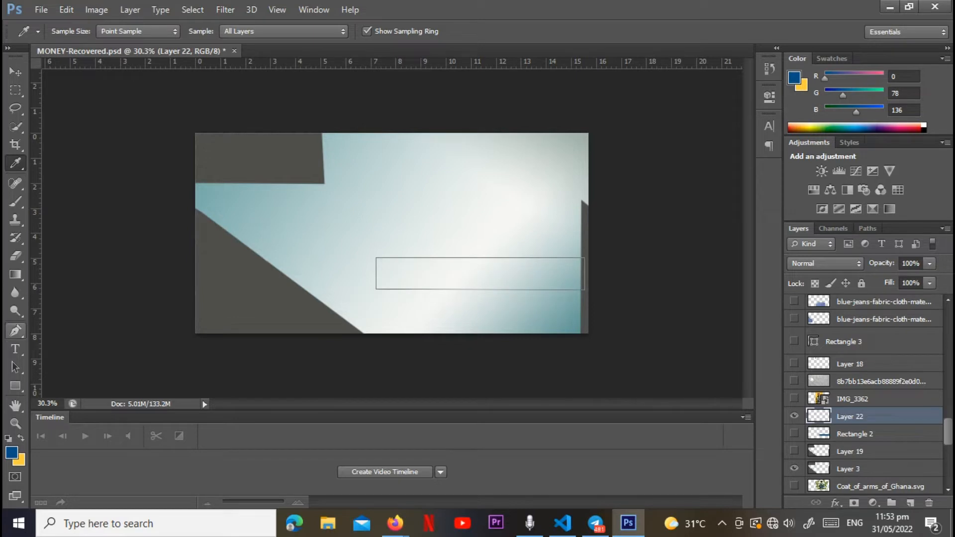
pyautogui.rightClick(258, 189)
pyautogui.click(289, 269)
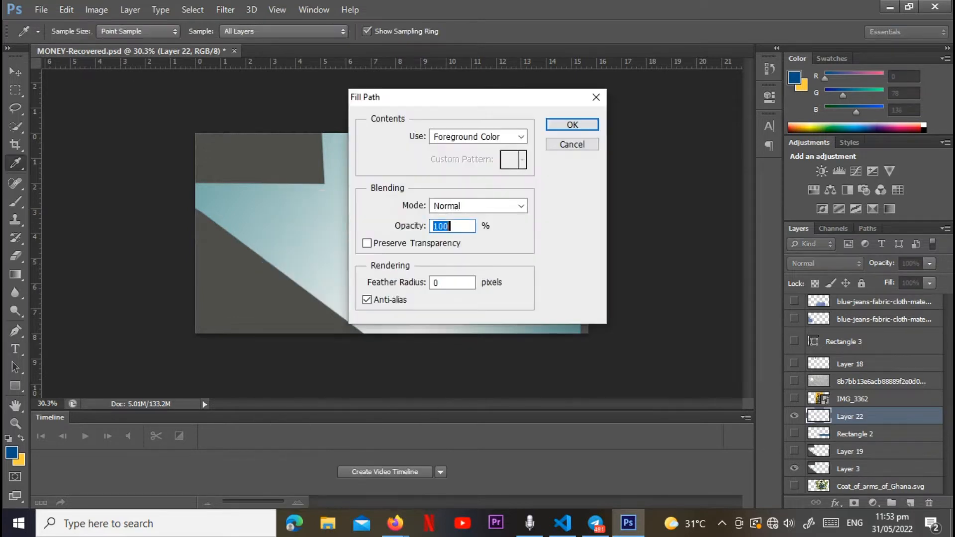
pyautogui.press('Return')
pyautogui.rightClick(427, 162)
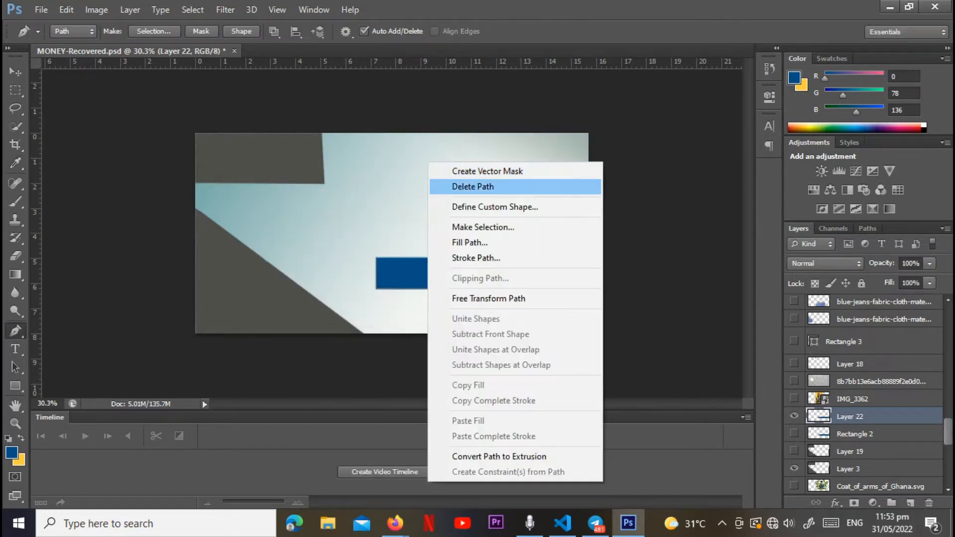
pyautogui.click(458, 186)
# Step: Fade the left end of Layer 22's blue bar with the soft 411 px eraser, and swap its visibility for Rectangle 2
pyautogui.press('e')
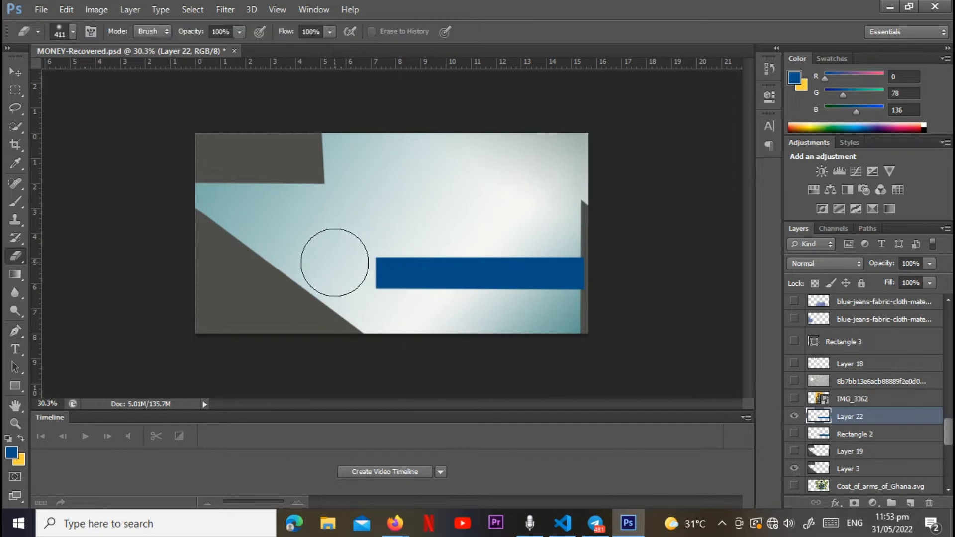
pyautogui.moveTo(359, 266)
pyautogui.mouseDown()
pyautogui.moveTo(367, 267)
pyautogui.moveTo(346, 267)
pyautogui.moveTo(358, 271)
pyautogui.mouseUp()
pyautogui.click(794, 416)
pyautogui.click(794, 433)
pyautogui.click(794, 380)
pyautogui.click(794, 381)
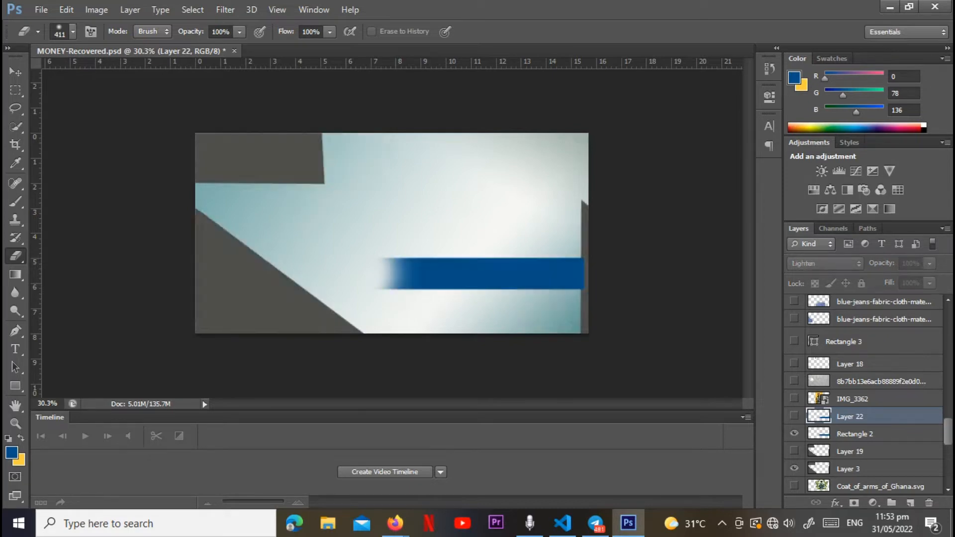
# Step: Place the grey fabric texture image above the existing grey texture layer, and move it left over the note
pyautogui.click(875, 381)
pyautogui.click(42, 9)
pyautogui.click(56, 237)
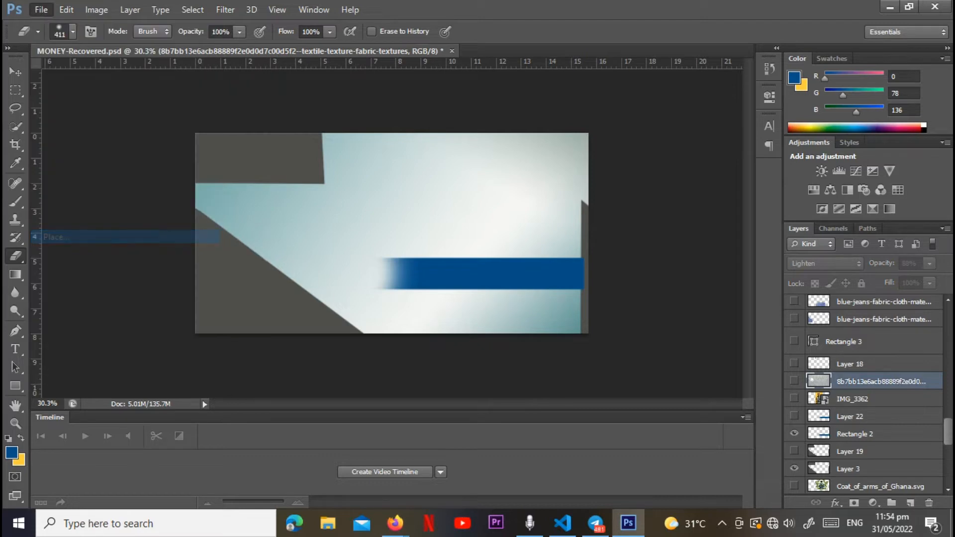
pyautogui.click(539, 166)
pyautogui.click(654, 445)
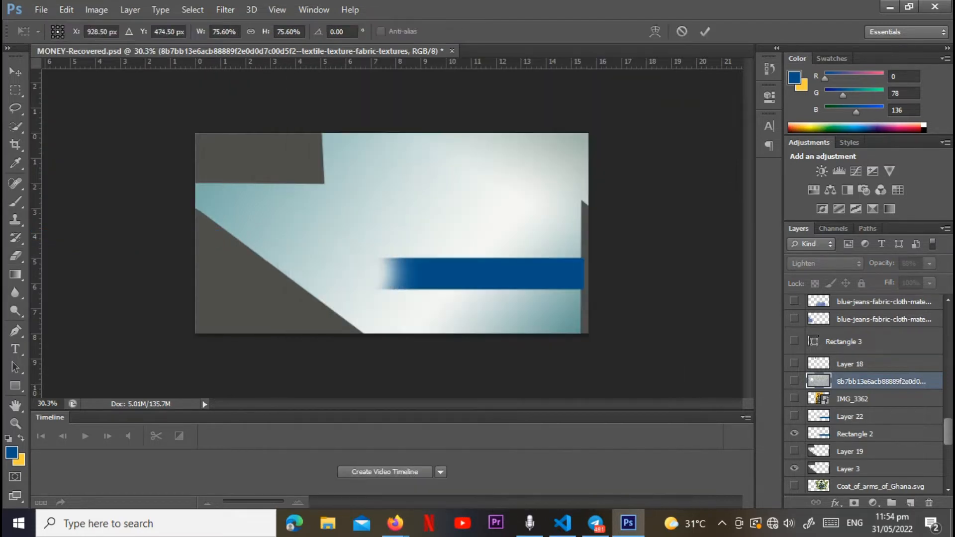
pyautogui.press('Return')
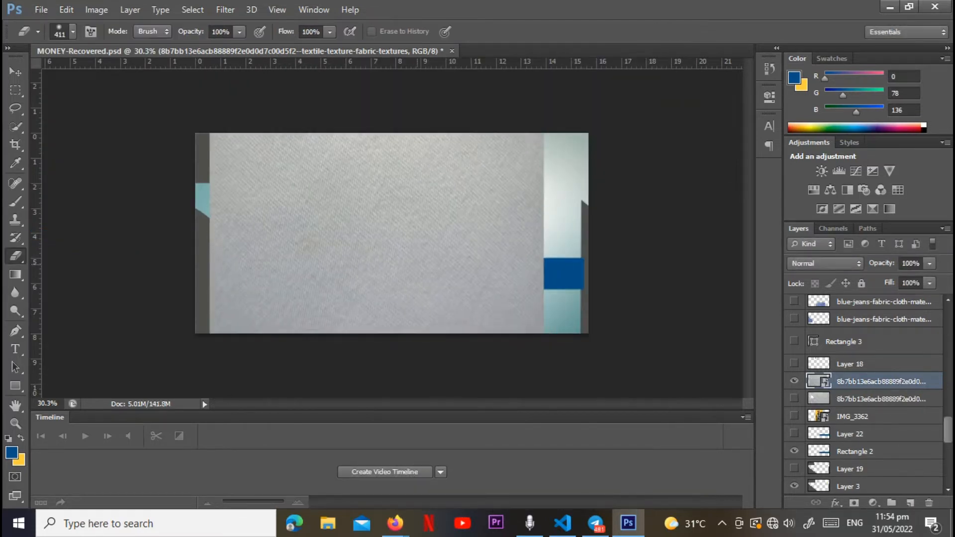
pyautogui.press('v')
pyautogui.moveTo(498, 185)
pyautogui.mouseDown()
pyautogui.moveTo(510, 179)
pyautogui.moveTo(445, 178)
pyautogui.mouseUp()
# Step: Hide the newly placed grey texture, show the original texture layer below it, and apply the Lighten blend mode to that layer
pyautogui.click(794, 399)
pyautogui.click(795, 382)
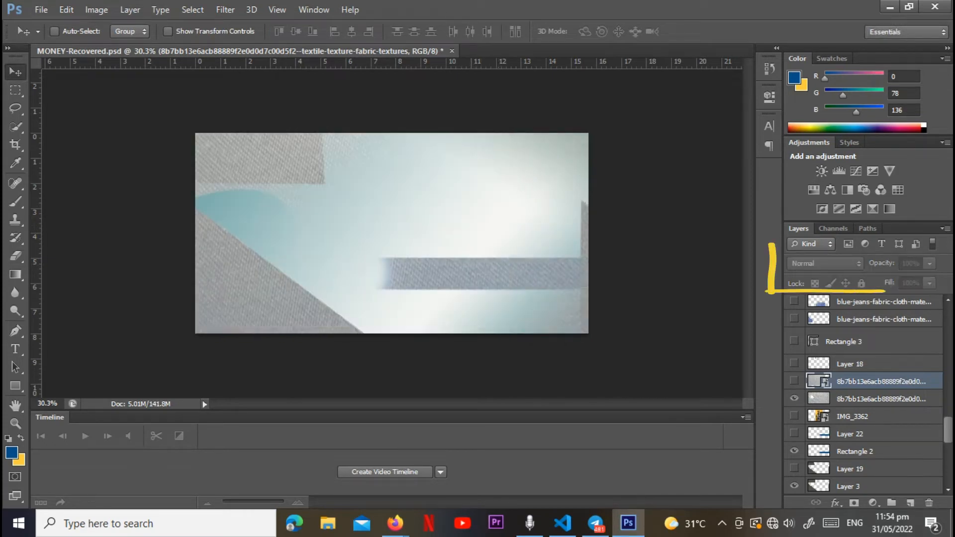
pyautogui.click(880, 399)
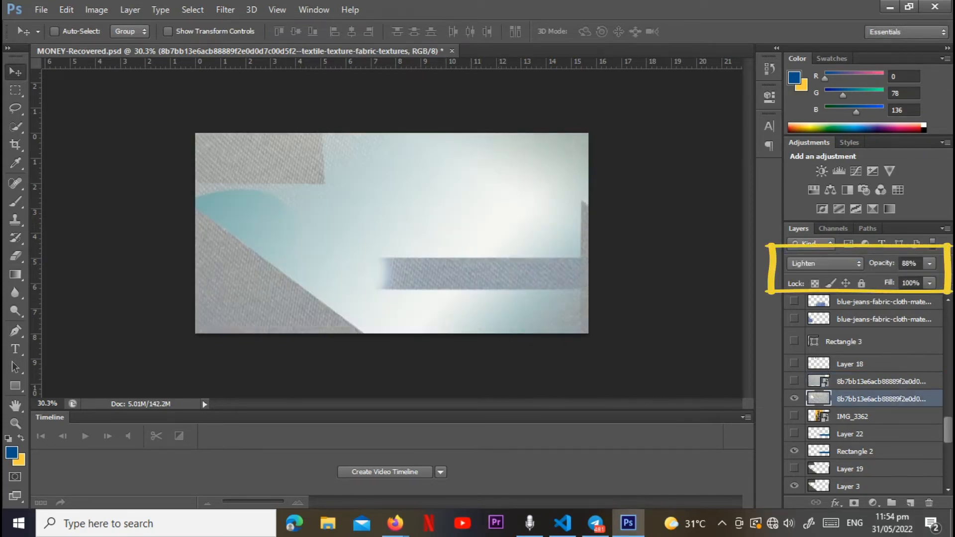
pyautogui.click(825, 263)
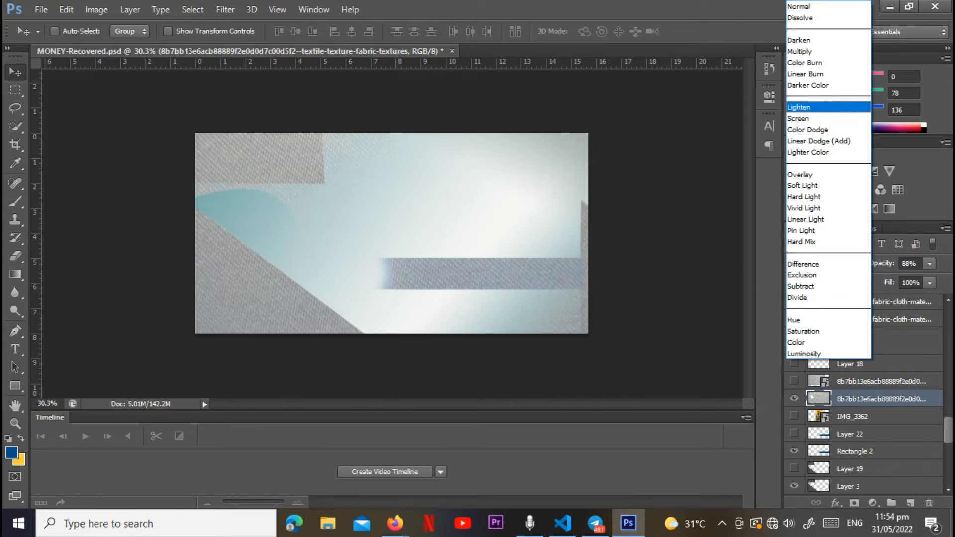
pyautogui.click(806, 107)
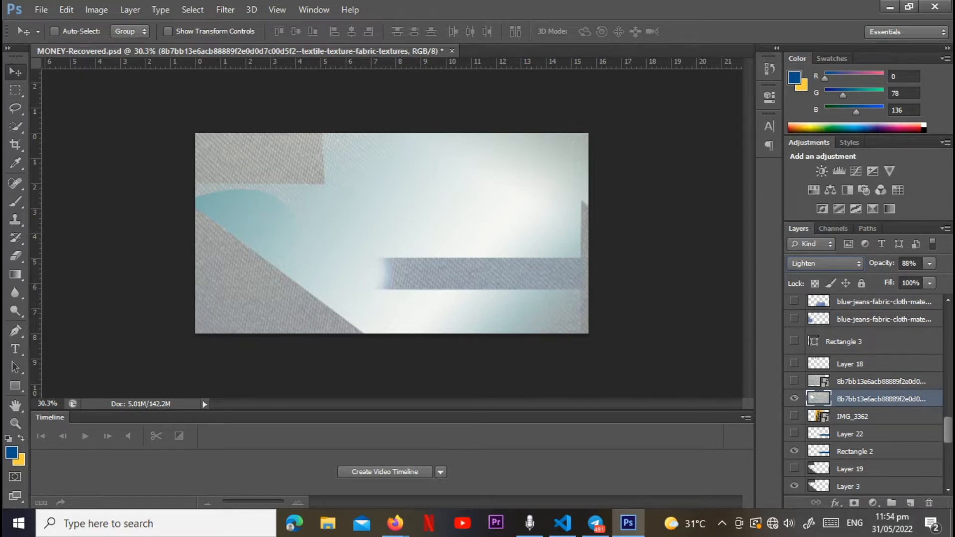
# Step: Trace a small rounded tab path with the Pen tool at the right edge of the upper-left block, and show Layer 18
pyautogui.scroll(2, 868, 395)
pyautogui.press('p')
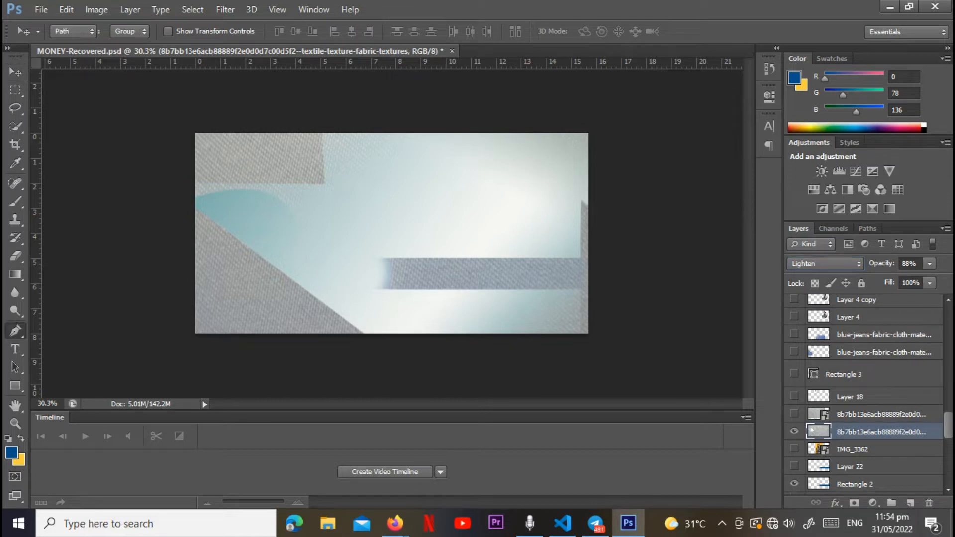
pyautogui.moveTo(319, 173); pyautogui.dragTo(330, 171)
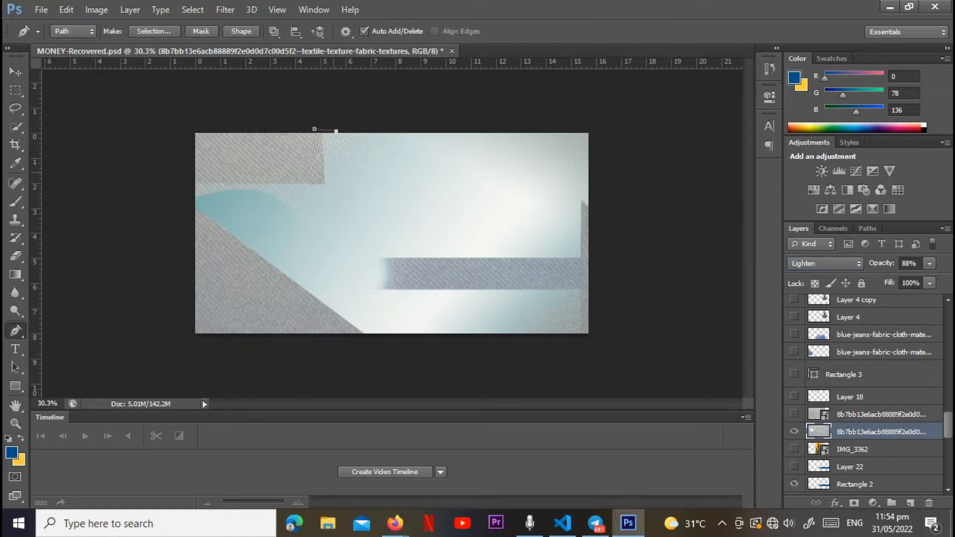
pyautogui.click(333, 171)
pyautogui.moveTo(310, 169); pyautogui.dragTo(303, 156)
pyautogui.keyDown('alt'); pyautogui.click(310, 169); pyautogui.keyUp('alt')
pyautogui.rightClick(413, 269)
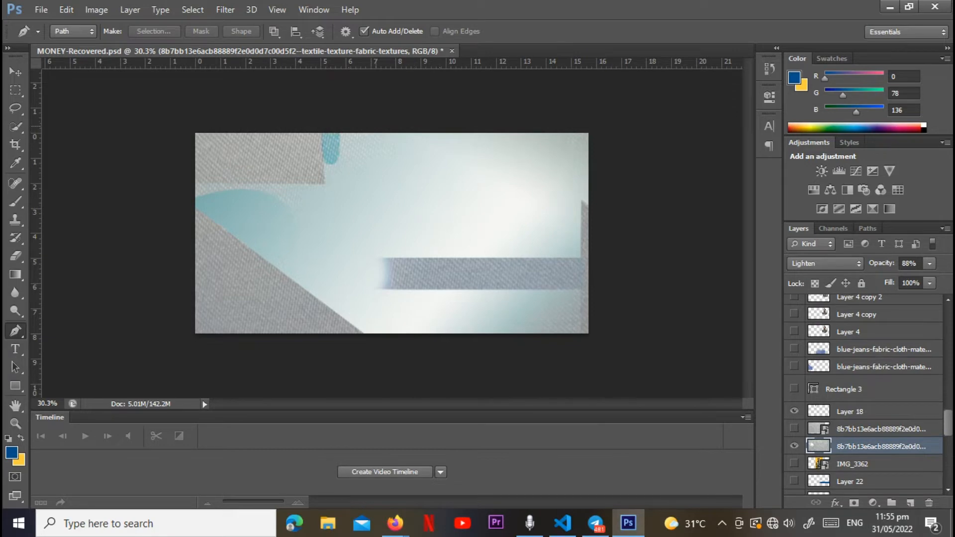
# Step: Trace a narrow full-height vertical strip with the Pen tool, just beside the blue bar's faded end
pyautogui.click(374, 128)
pyautogui.keyDown('shift'); pyautogui.click(374, 342); pyautogui.keyUp('shift')
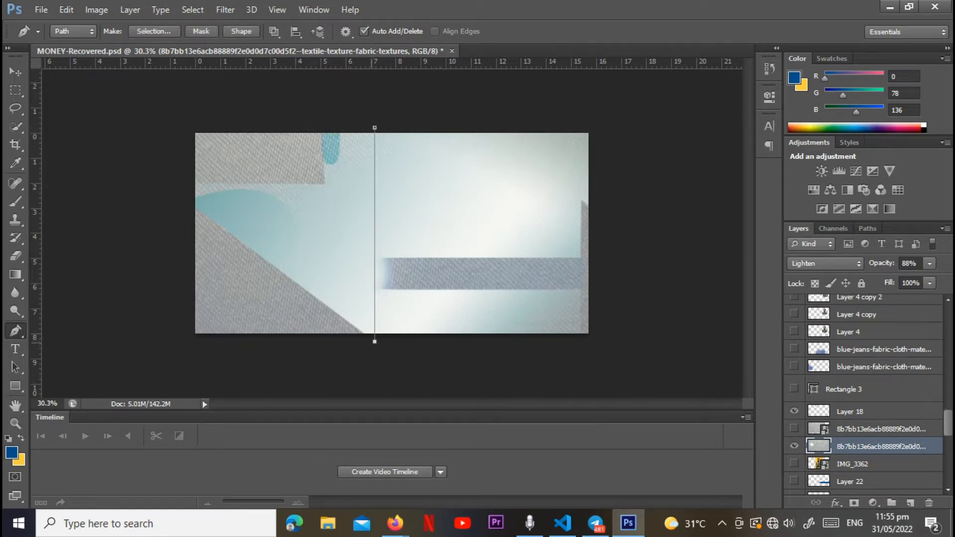
pyautogui.click(383, 343)
pyautogui.click(383, 124)
pyautogui.click(375, 128)
pyautogui.rightClick(476, 178)
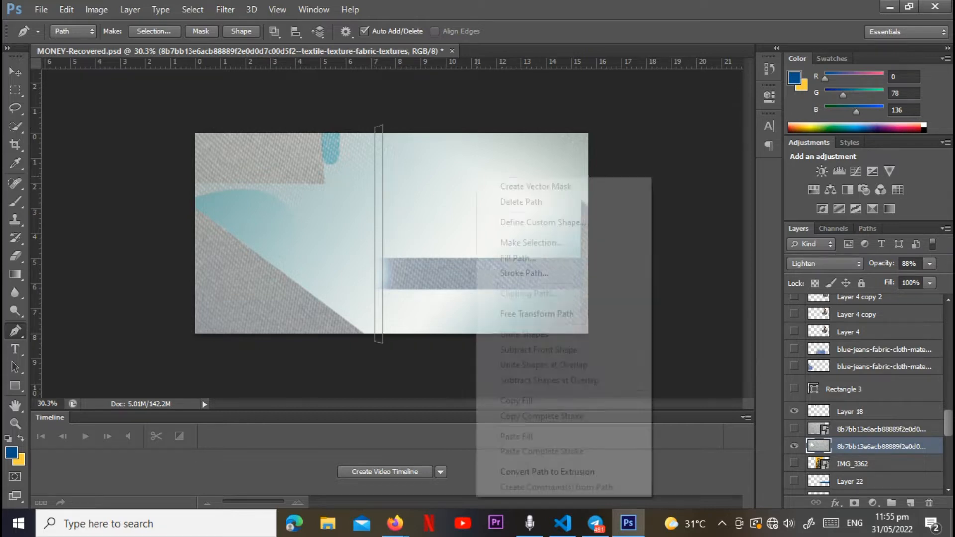
# Step: Show the Rectangle 3 vertical strip and open its layer opacity control
pyautogui.click(844, 390)
pyautogui.click(795, 388)
pyautogui.click(930, 263)
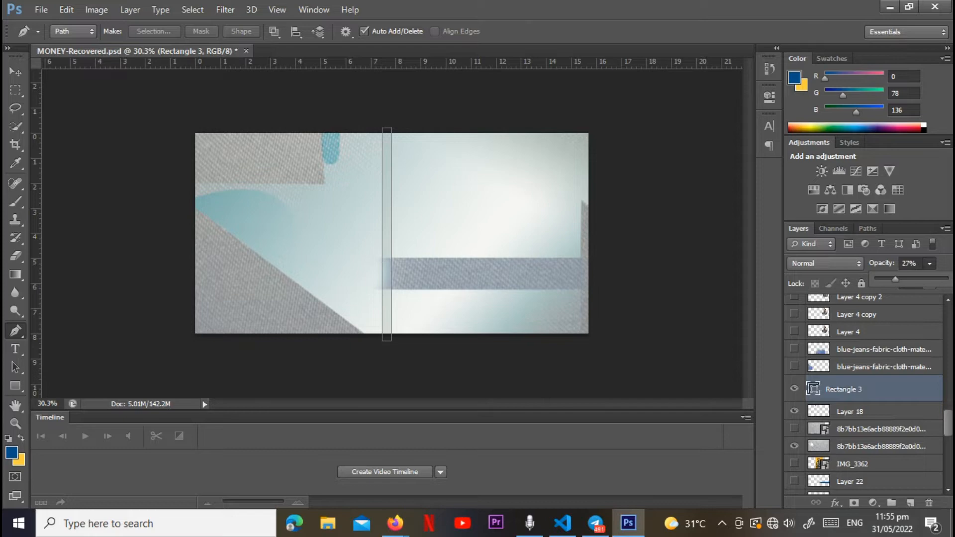
# Step: Place the blue-jeans fabric texture above Rectangle 3, and position it over the grey triangle in the note's lower-left corner
pyautogui.click(884, 367)
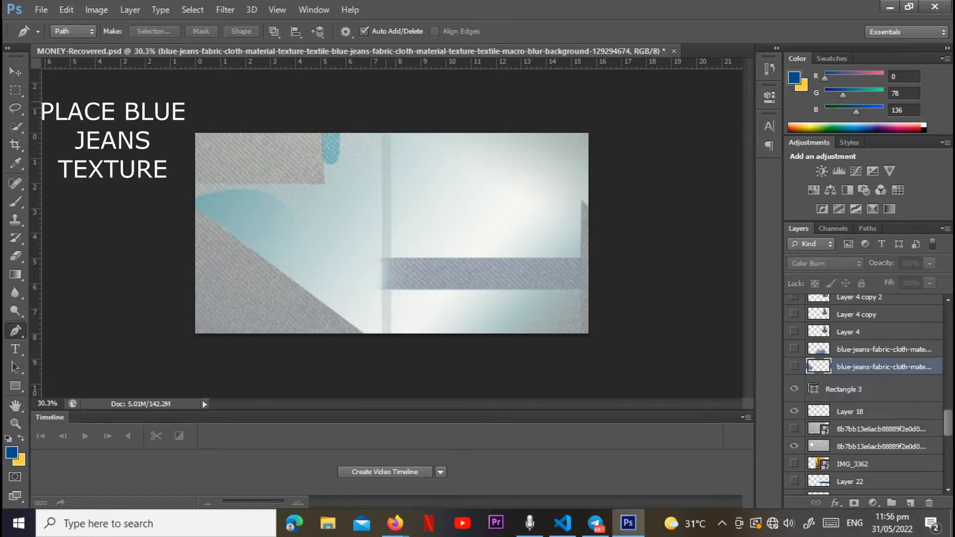
pyautogui.click(41, 9)
pyautogui.click(74, 237)
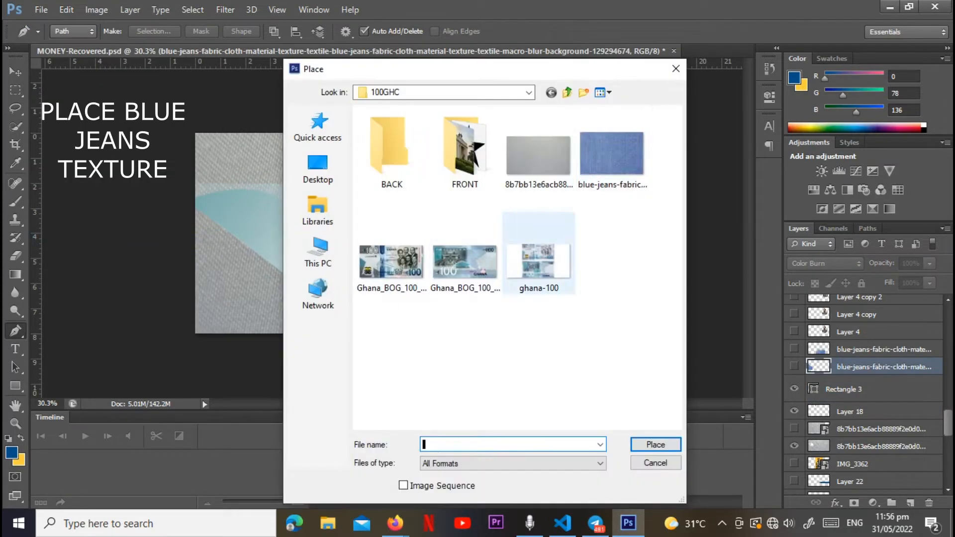
pyautogui.click(611, 149)
pyautogui.click(649, 438)
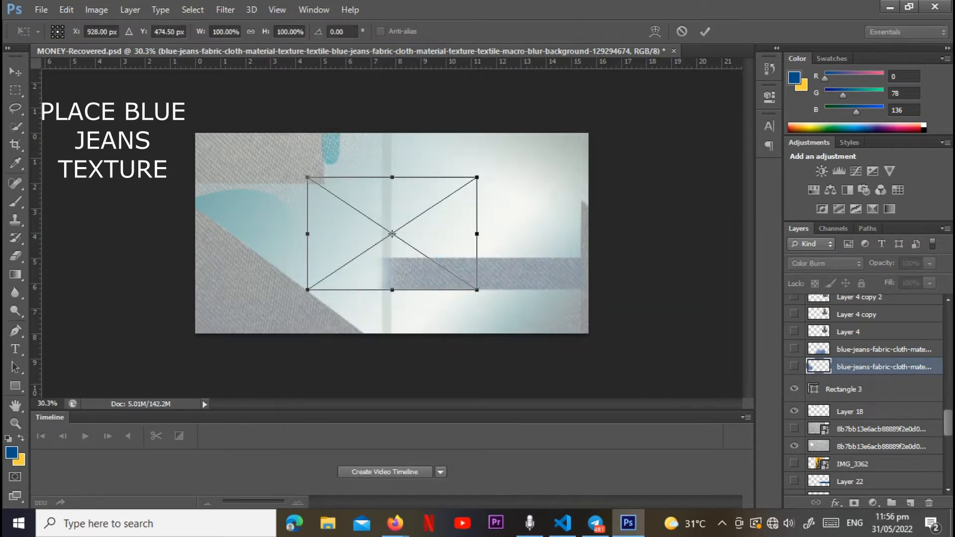
pyautogui.moveTo(413, 248); pyautogui.dragTo(268, 277)
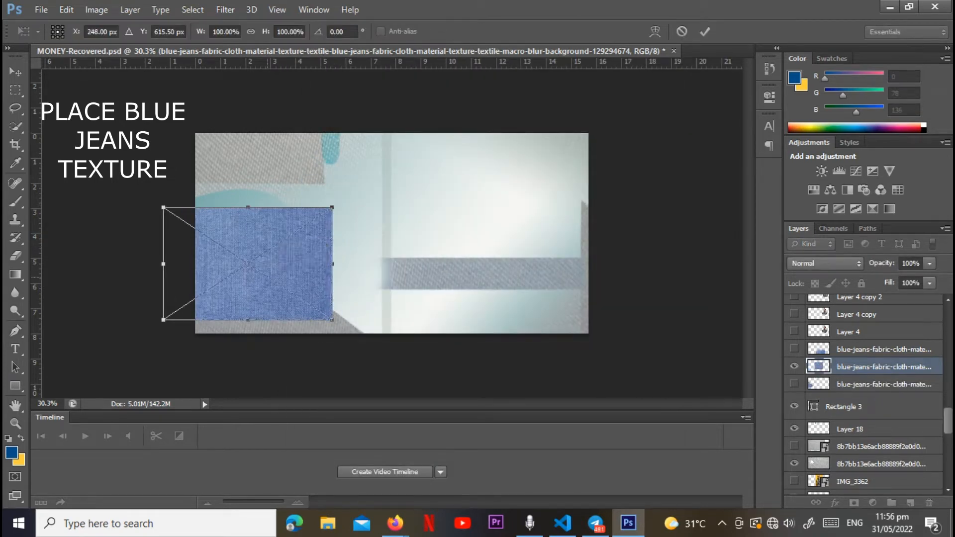
pyautogui.press('Return')
# Step: Set the placed blue-jeans layer's blend mode to Color Burn
pyautogui.press('p')
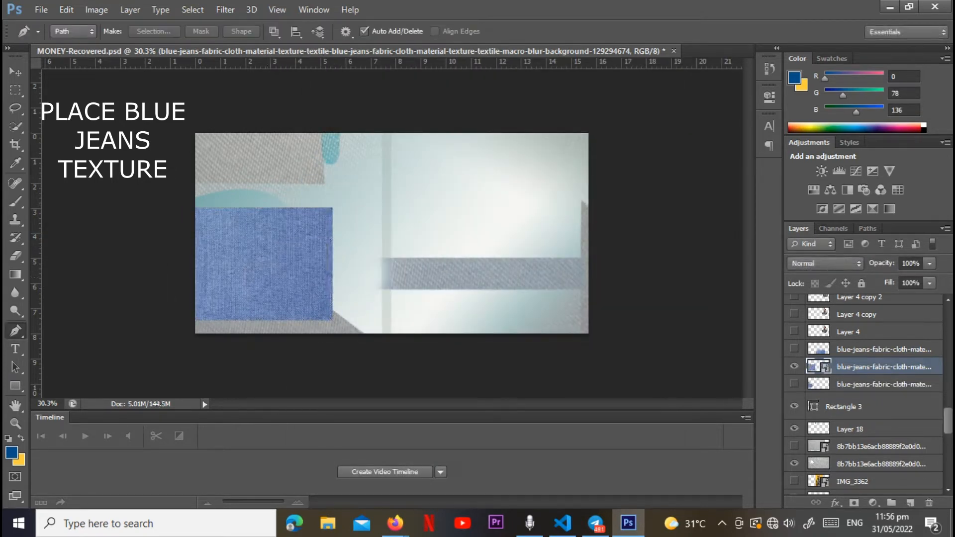
pyautogui.click(884, 385)
pyautogui.click(884, 367)
pyautogui.click(825, 264)
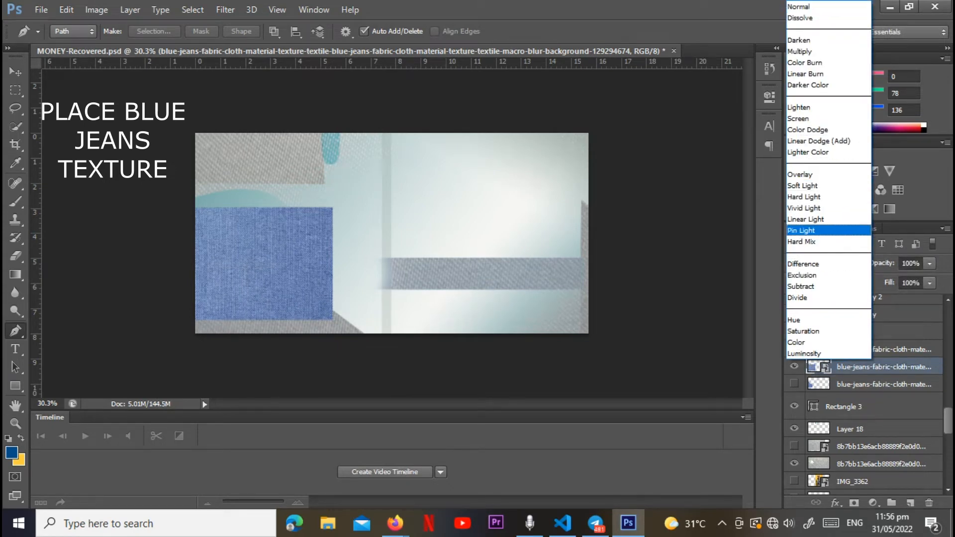
pyautogui.click(805, 62)
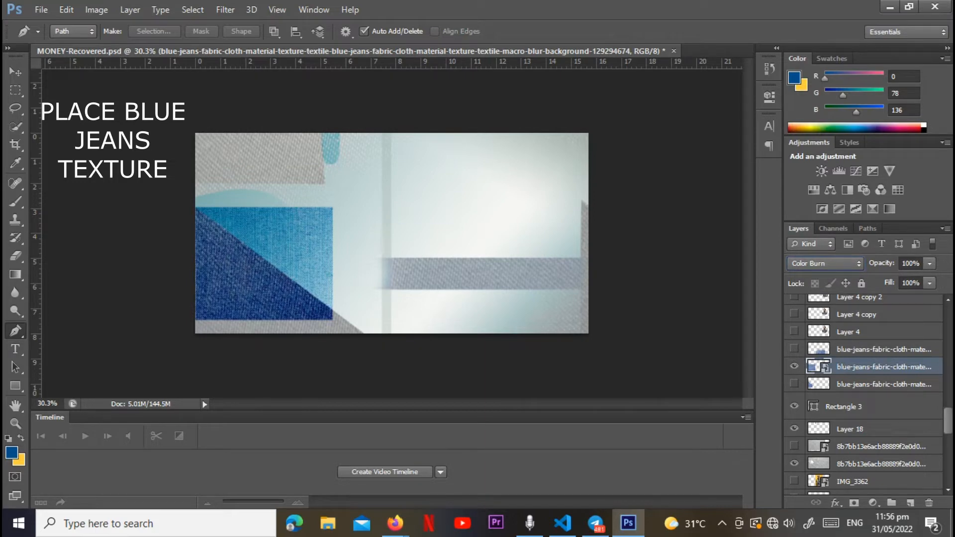
# Step: Outline the jeans area above the triangle's diagonal with the Pen tool, convert it to a selection, and try to delete it
pyautogui.click(191, 203)
pyautogui.click(349, 285)
pyautogui.click(349, 208)
pyautogui.moveTo(191, 203); pyautogui.dragTo(196, 269)
pyautogui.hotkey('ctrl', 'Return')
pyautogui.press('Delete')
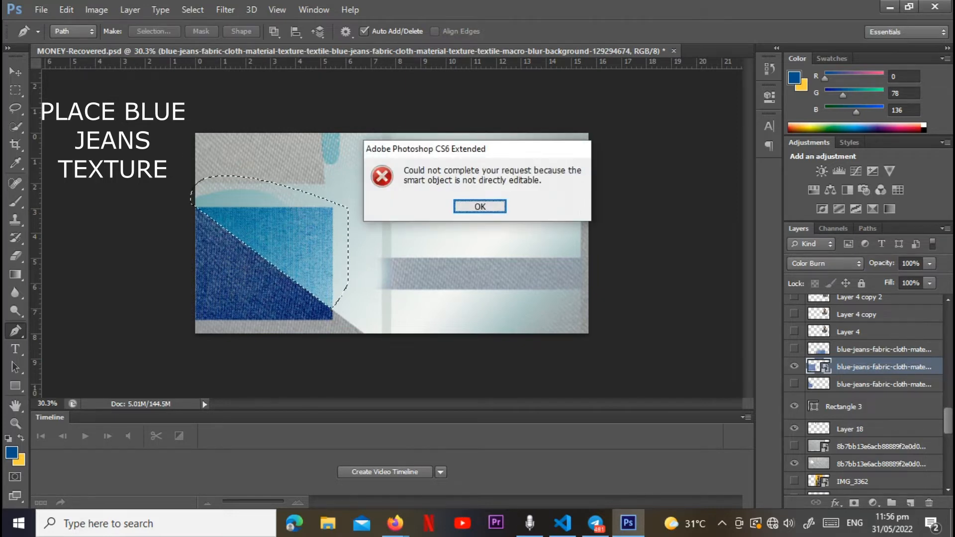
# Step: Rasterize the blue-jeans layer, delete the selected area above the diagonal, and deselect
pyautogui.click(480, 206)
pyautogui.rightClick(852, 367)
pyautogui.click(608, 197)
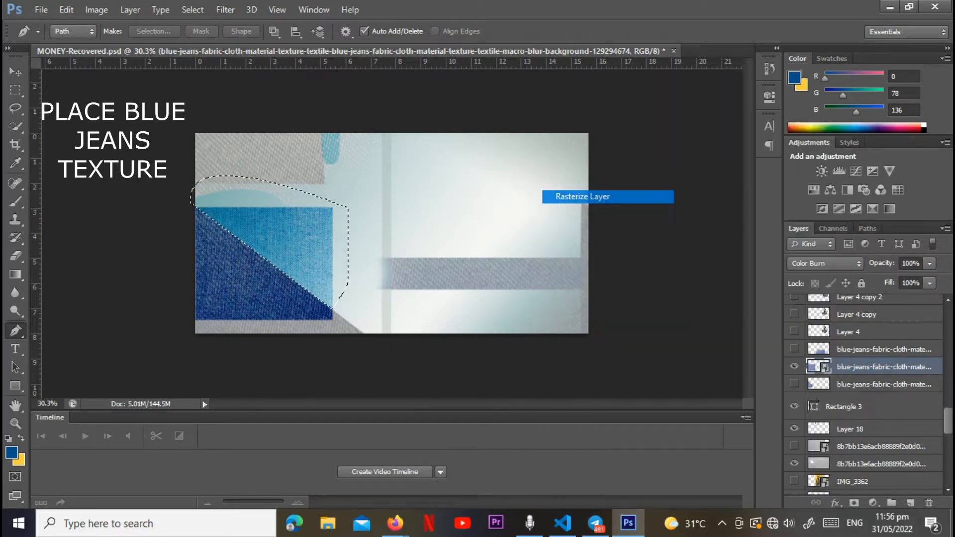
pyautogui.press('Delete')
pyautogui.hotkey('ctrl', 'd')
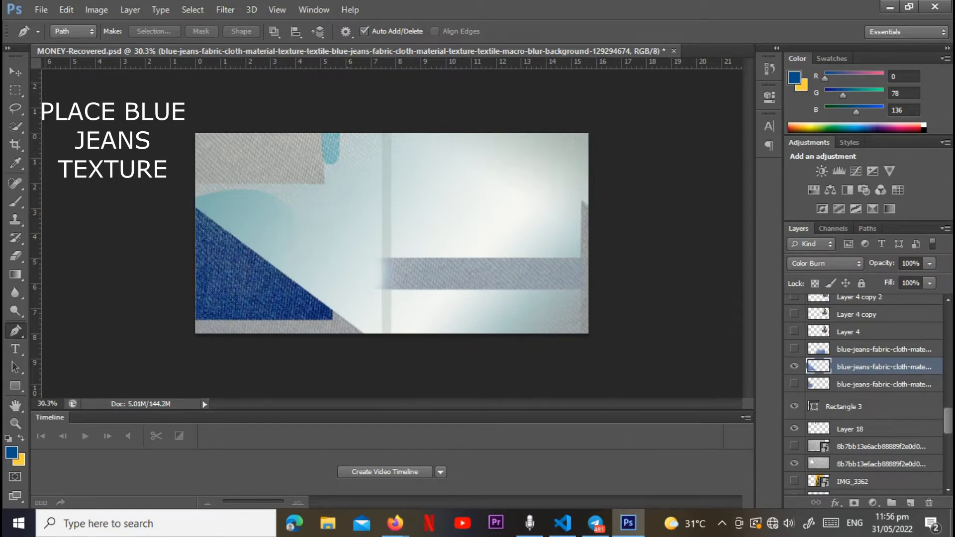
# Step: Hide the newly trimmed blue-jeans layer and show the other two blue-jeans texture layers
pyautogui.click(795, 366)
pyautogui.click(795, 384)
pyautogui.click(794, 349)
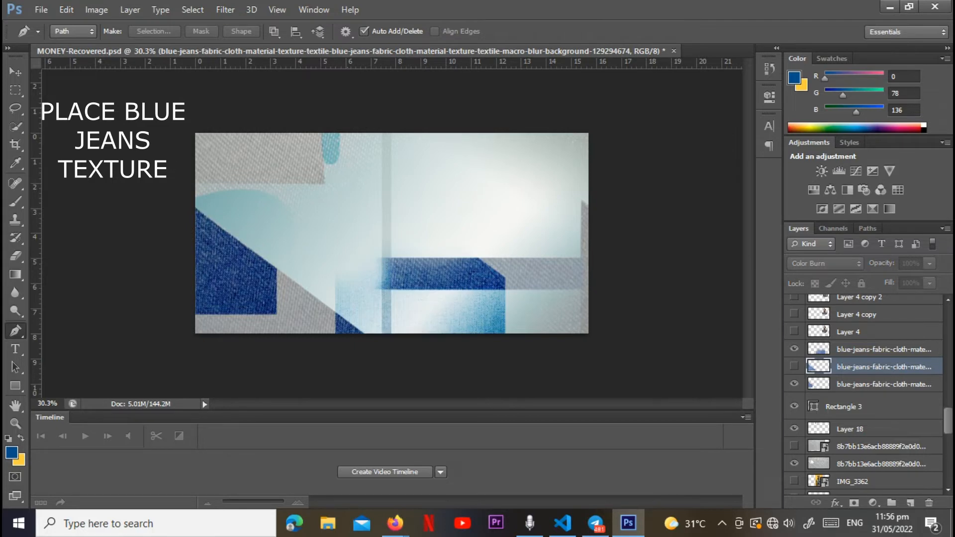
# Step: Place another copy of the blue-jeans texture over the note's lower centre, covering the bar's left part, and hide that layer
pyautogui.click(41, 9)
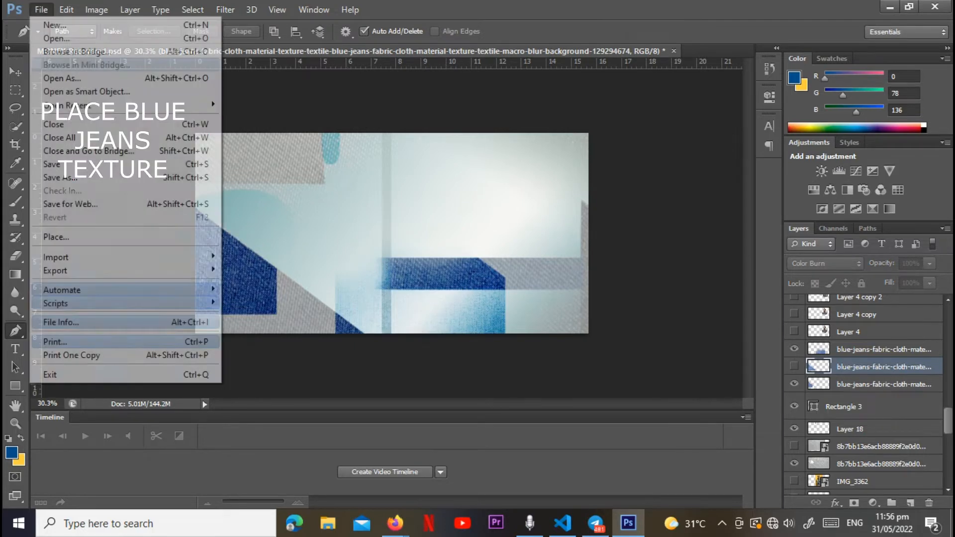
pyautogui.click(56, 237)
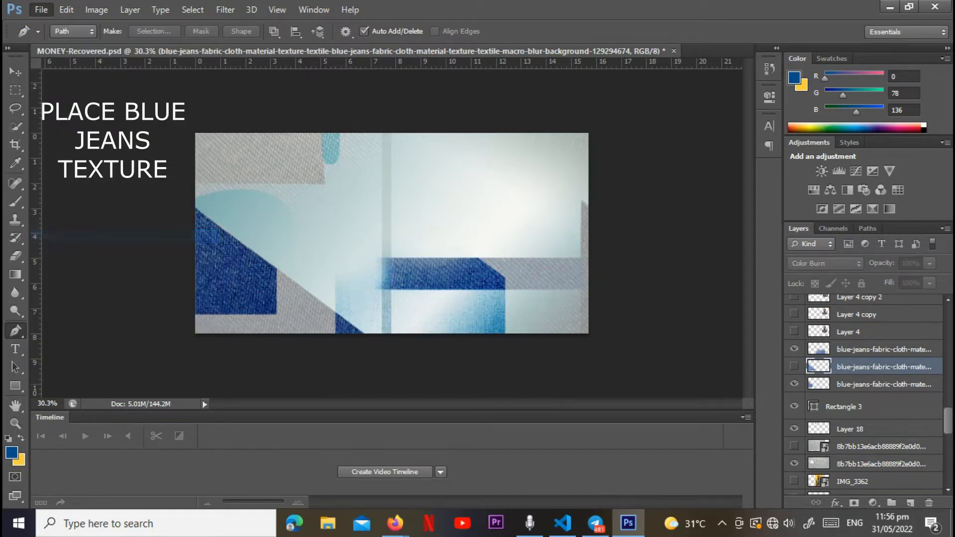
pyautogui.click(612, 154)
pyautogui.click(656, 445)
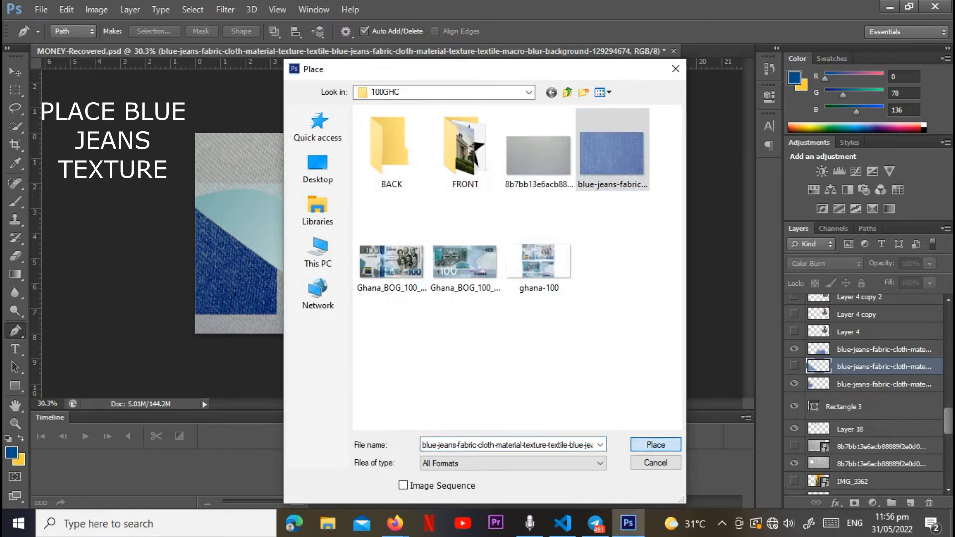
pyautogui.moveTo(392, 234); pyautogui.dragTo(432, 304)
pyautogui.moveTo(405, 240); pyautogui.dragTo(438, 305)
pyautogui.press('Return')
pyautogui.press('p')
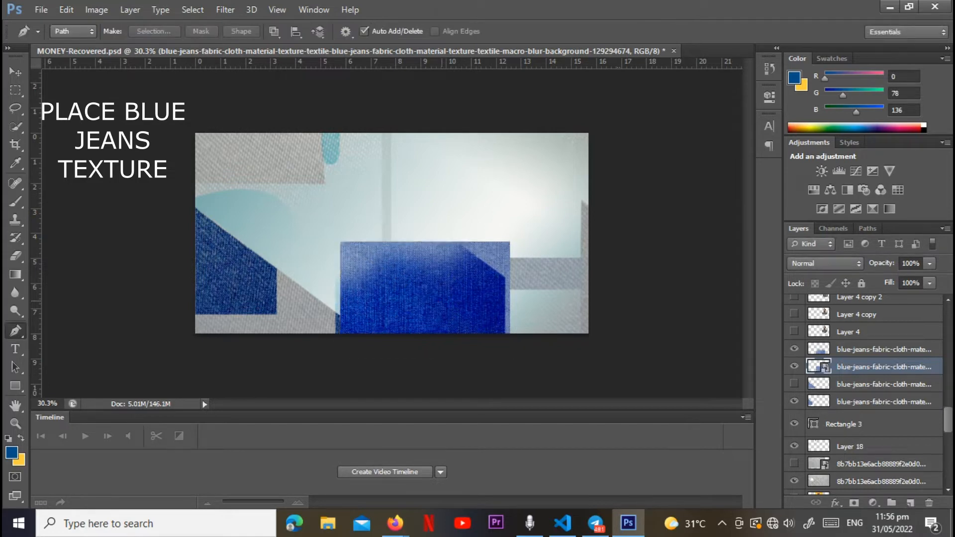
pyautogui.click(794, 367)
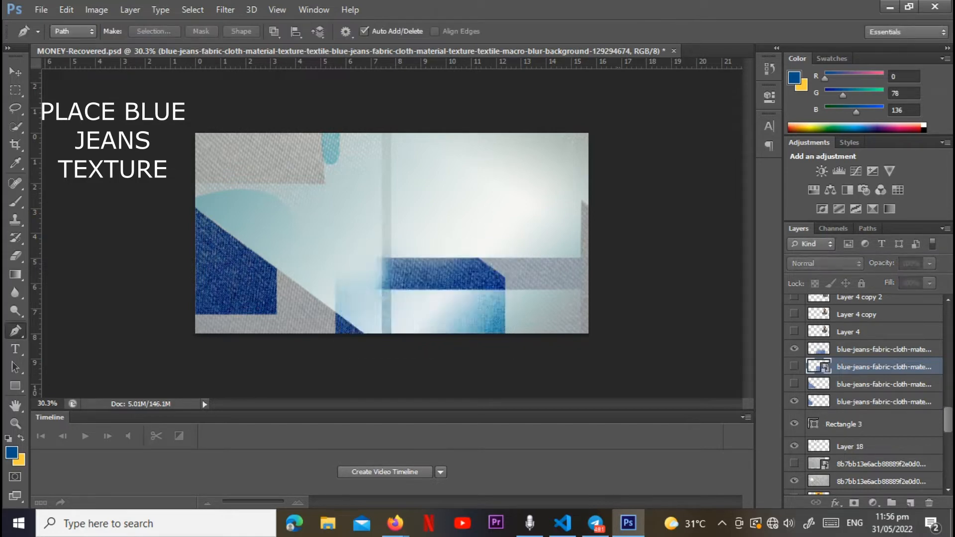
# Step: Check Layer 9 and select the hidden grey fabric texture layer just below it
pyautogui.scroll(3, 865, 393)
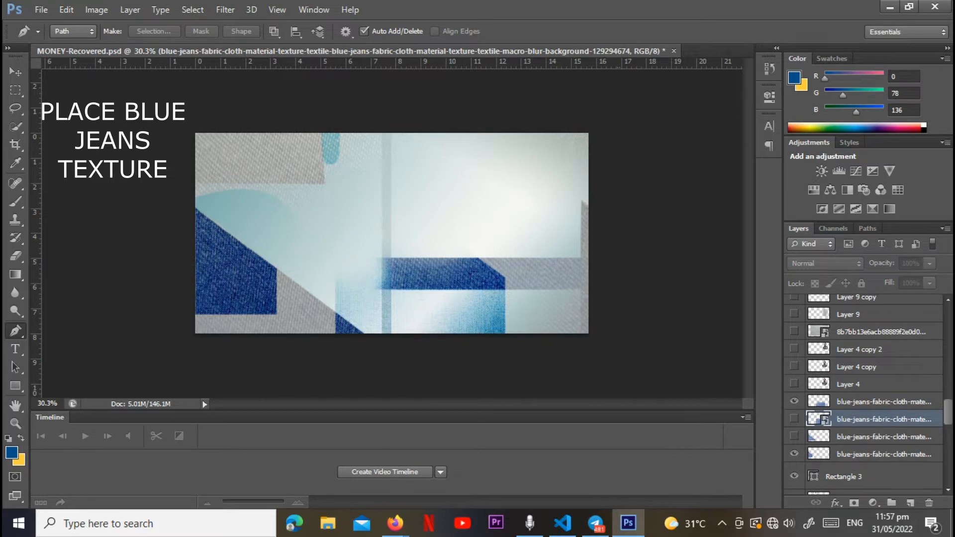
pyautogui.click(795, 314)
pyautogui.click(795, 314)
pyautogui.click(849, 314)
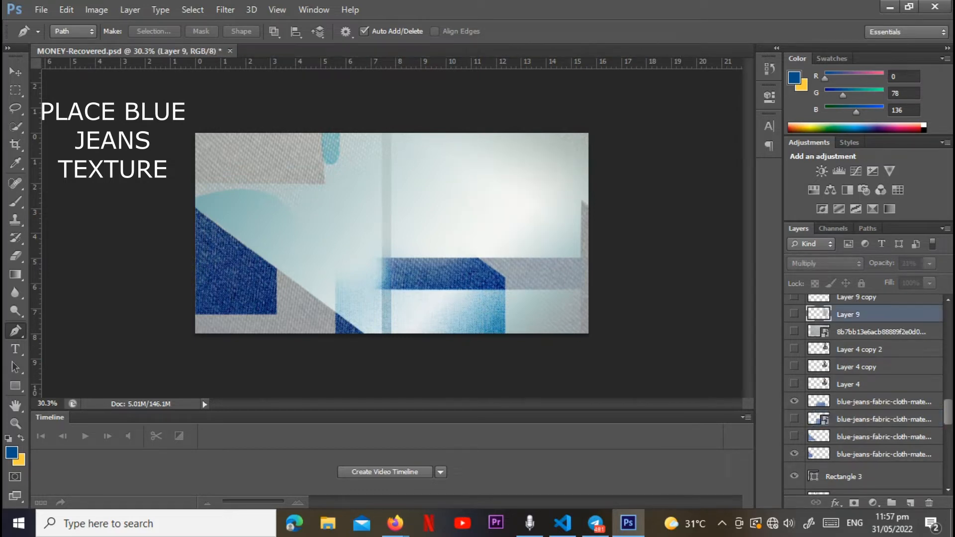
pyautogui.click(881, 332)
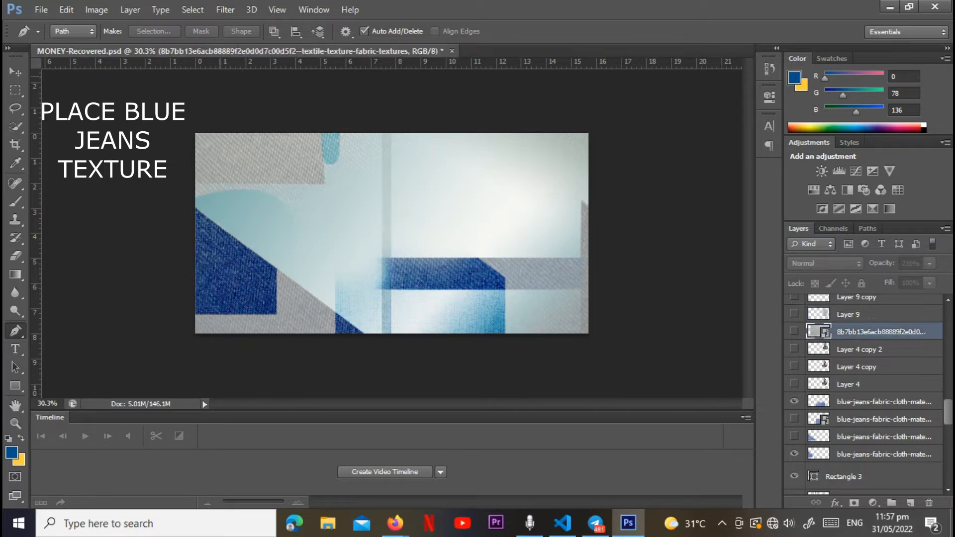
# Step: Place another copy of the grey fabric texture, shifted right and slightly up to cover the note's centre and right side
pyautogui.click(41, 10)
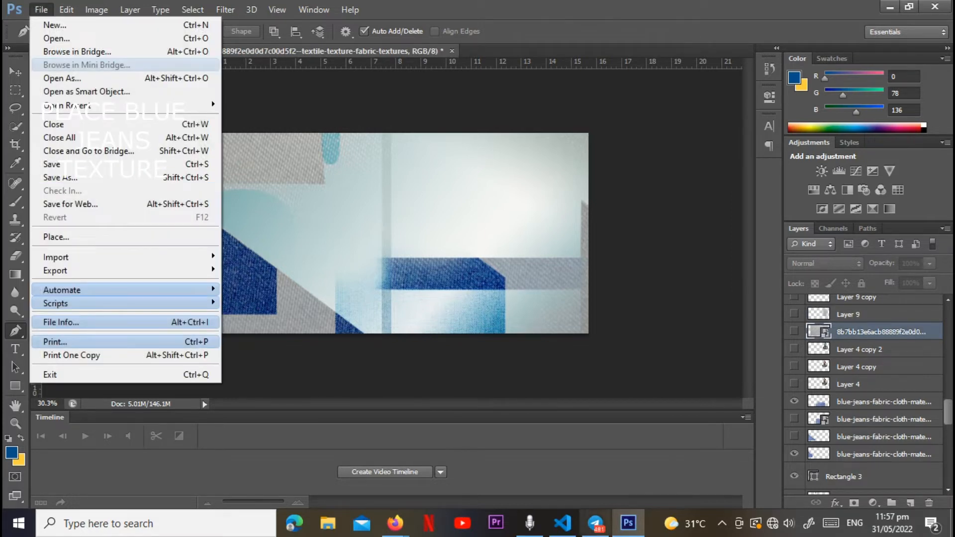
pyautogui.press('Escape')
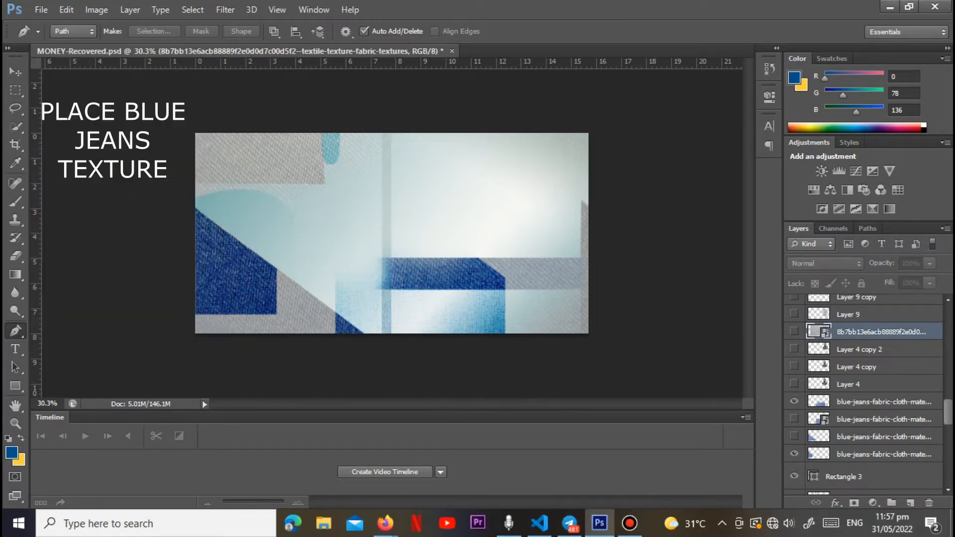
pyautogui.click(41, 9)
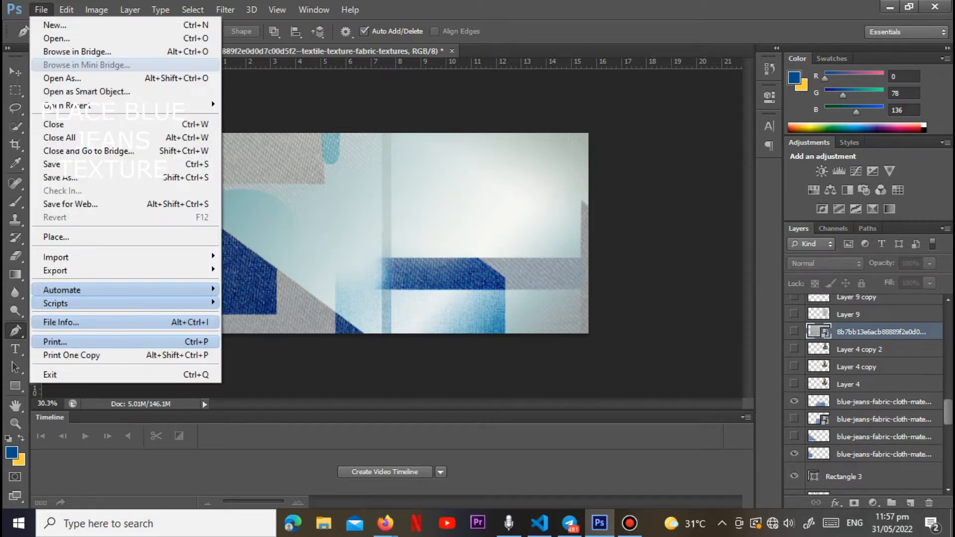
pyautogui.click(49, 237)
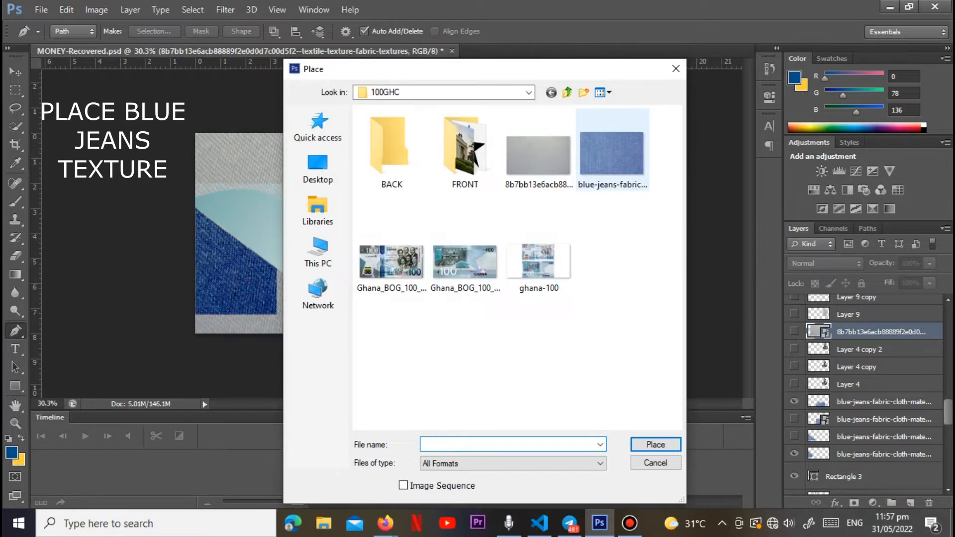
pyautogui.moveTo(574, 74); pyautogui.dragTo(725, 96)
pyautogui.click(693, 164)
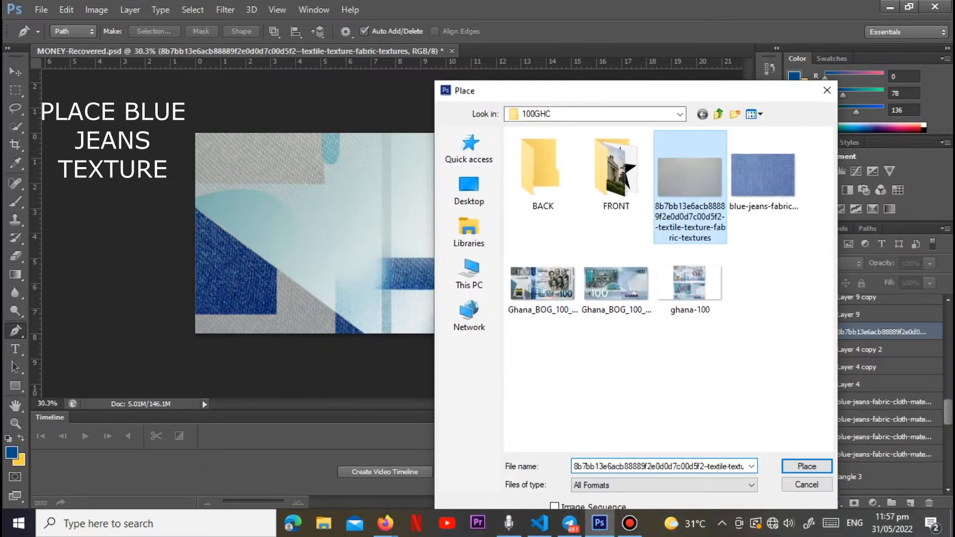
pyautogui.click(804, 463)
pyautogui.moveTo(514, 233); pyautogui.dragTo(570, 219)
pyautogui.press('Return')
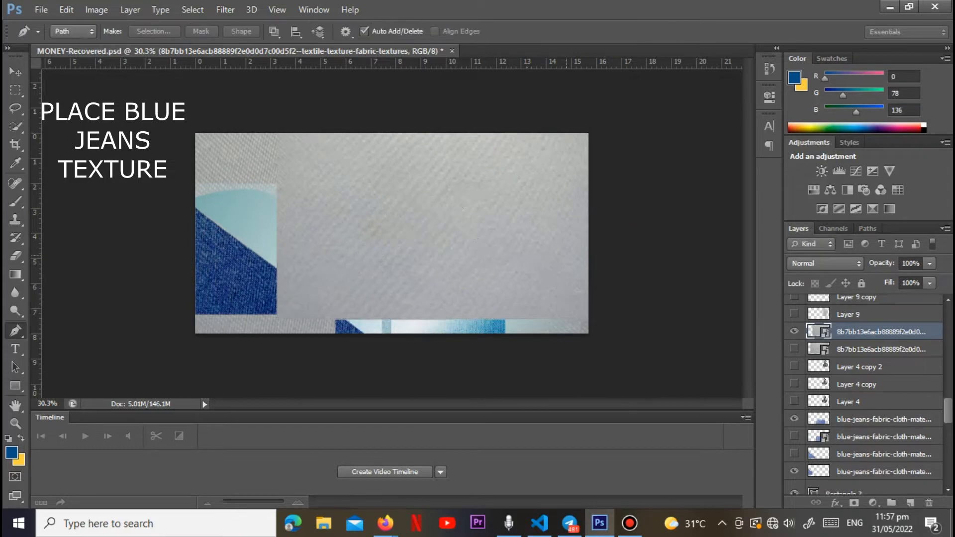
# Step: Rasterize the newly placed grey fabric texture layer and keep it selected
pyautogui.rightClick(840, 332)
pyautogui.click(574, 197)
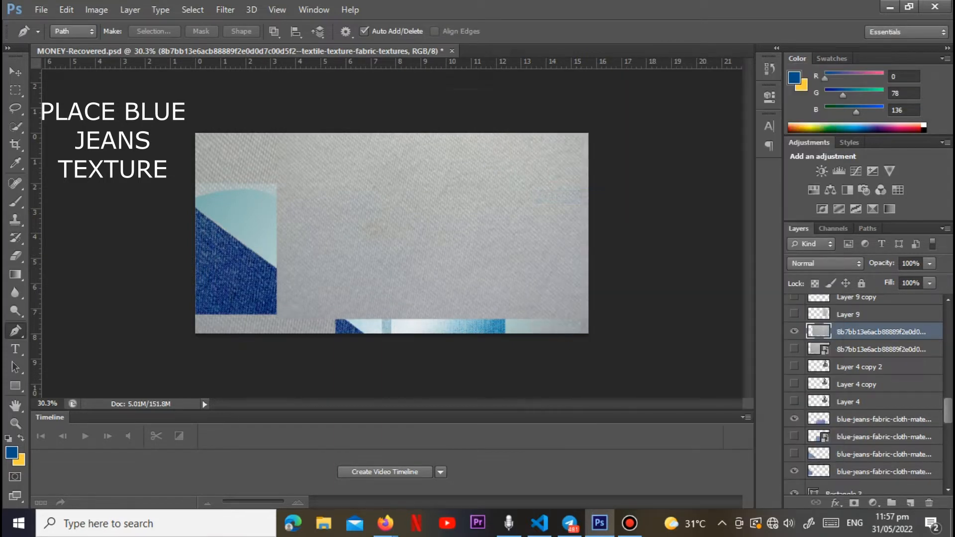
pyautogui.click(881, 350)
pyautogui.click(880, 332)
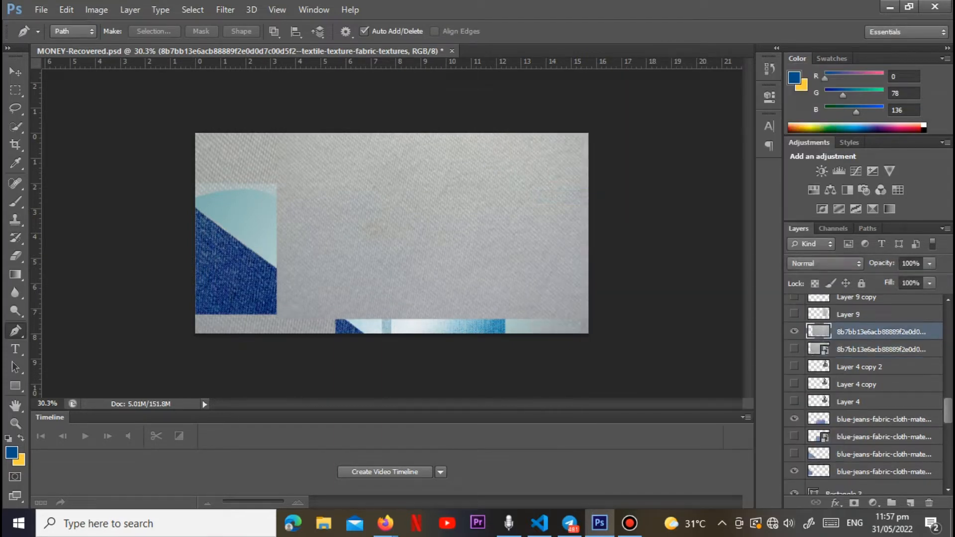
# Step: Erase the grey texture's left part up to the note's centre with a soft eraser, enlarging the brush to 484 px
pyautogui.press('e')
pyautogui.moveTo(302, 298)
pyautogui.mouseDown()
pyautogui.moveTo(267, 224)
pyautogui.moveTo(339, 201)
pyautogui.moveTo(491, 324)
pyautogui.moveTo(303, 288)
pyautogui.moveTo(279, 166)
pyautogui.moveTo(322, 152)
pyautogui.mouseUp()
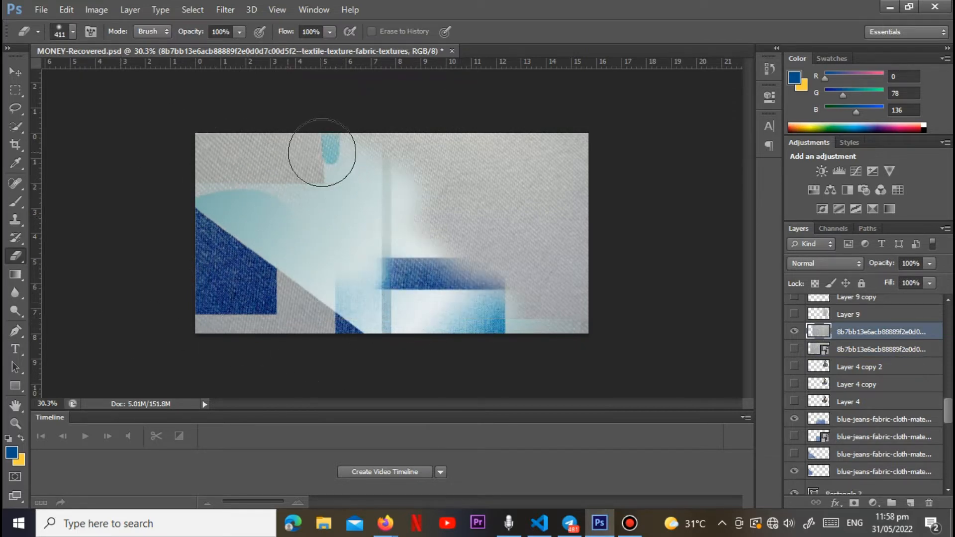
pyautogui.click(72, 32)
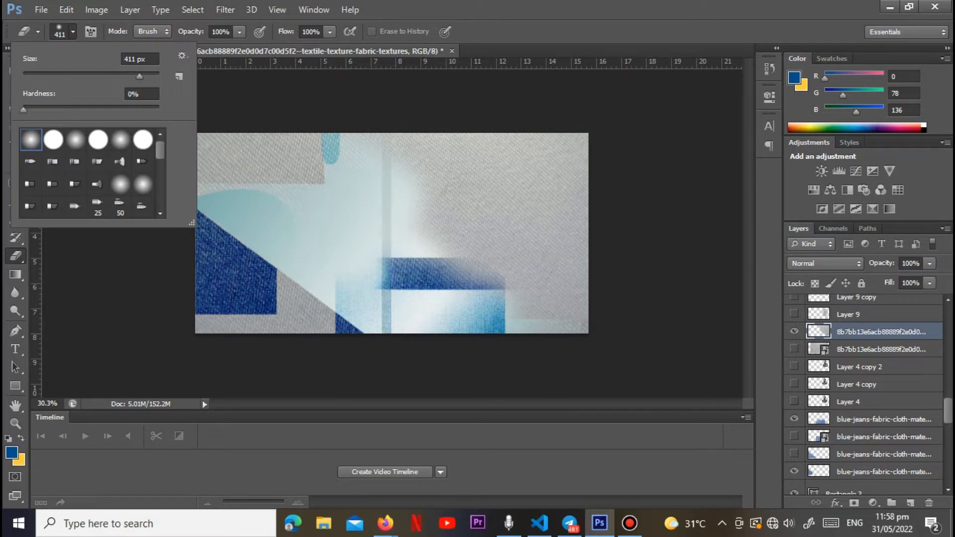
pyautogui.moveTo(139, 76); pyautogui.dragTo(146, 76)
pyautogui.moveTo(379, 180); pyautogui.dragTo(438, 248)
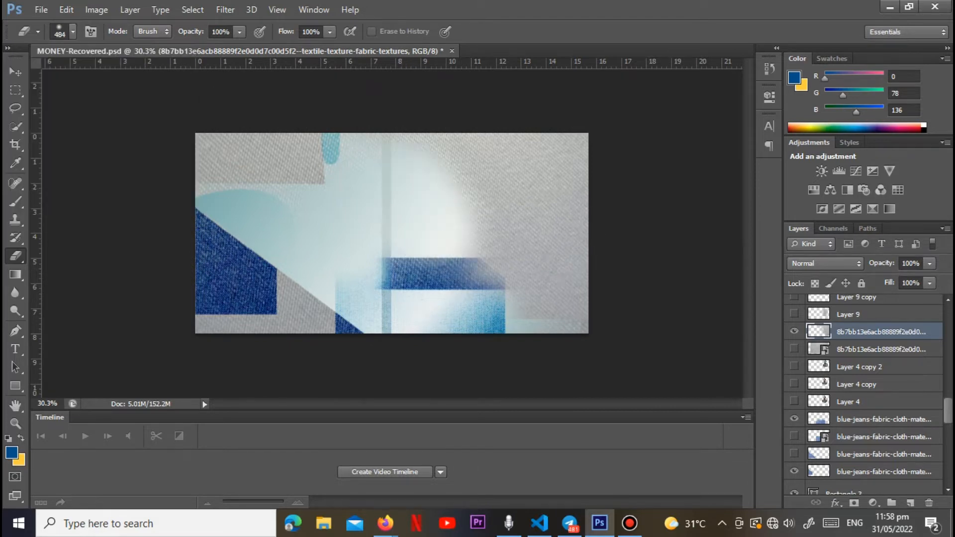
# Step: Set the grey texture layer's opacity to 38% and hide it, showing and selecting Layer 9 instead
pyautogui.click(930, 263)
pyautogui.click(884, 279)
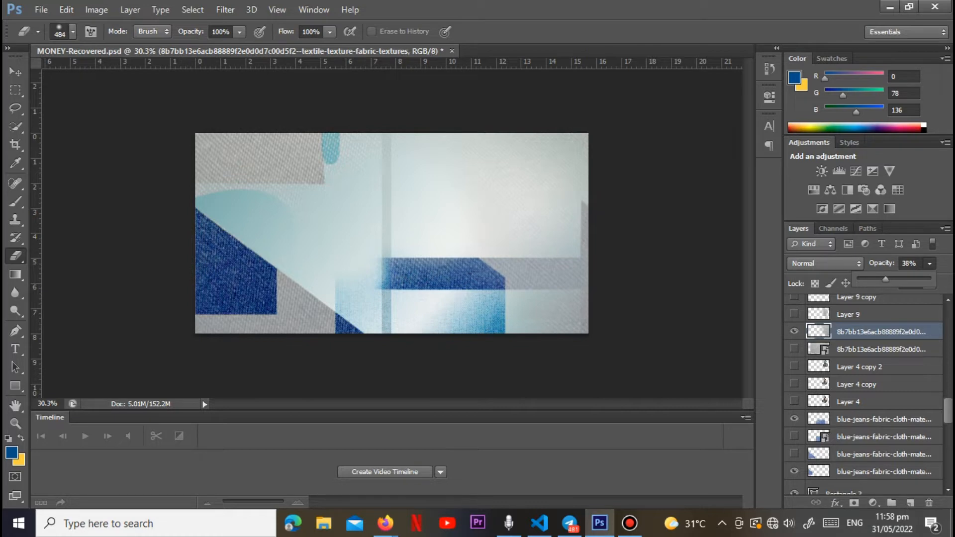
pyautogui.click(794, 331)
pyautogui.click(795, 332)
pyautogui.click(795, 314)
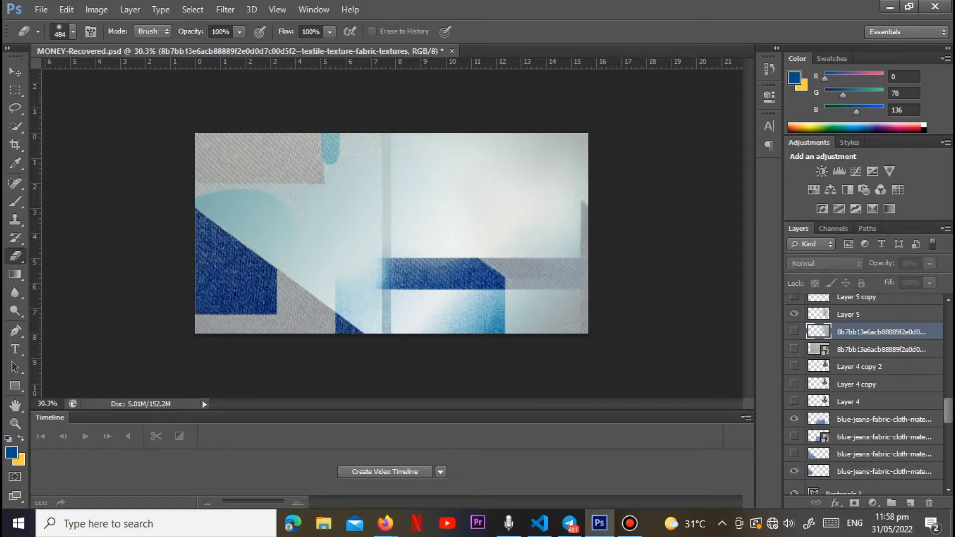
pyautogui.click(849, 315)
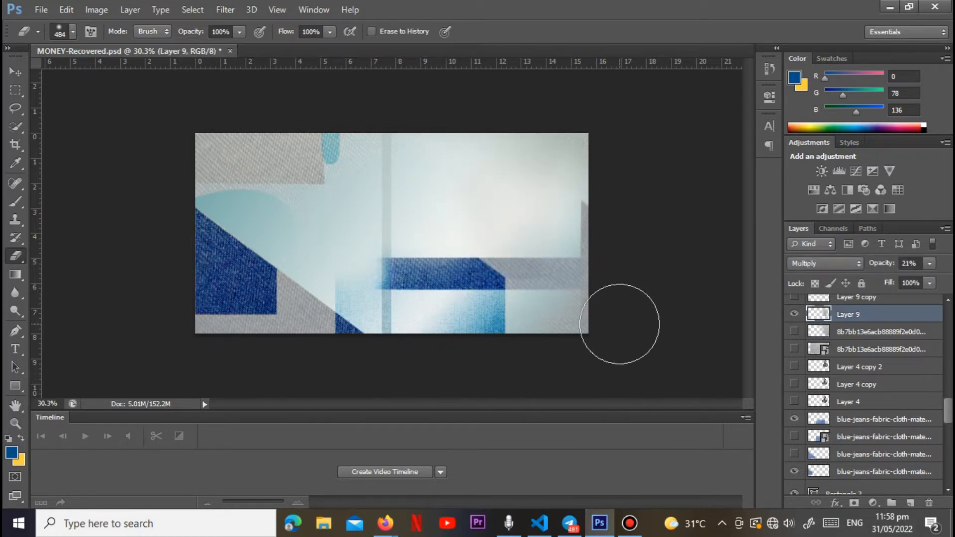
# Step: Show Layer 9 copy and the two blue-jeans texture layers directly above it
pyautogui.scroll(3, 864, 393)
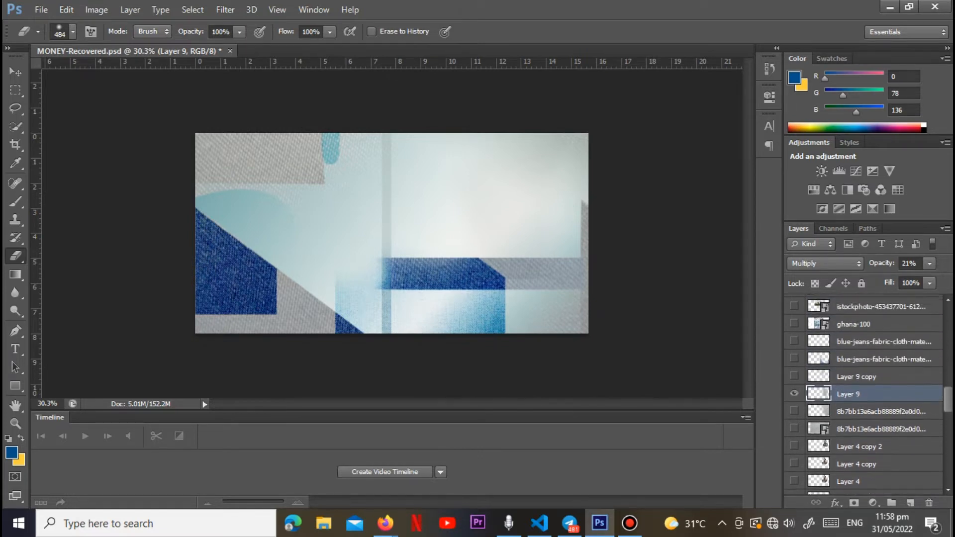
pyautogui.click(795, 376)
pyautogui.click(794, 376)
pyautogui.click(794, 376)
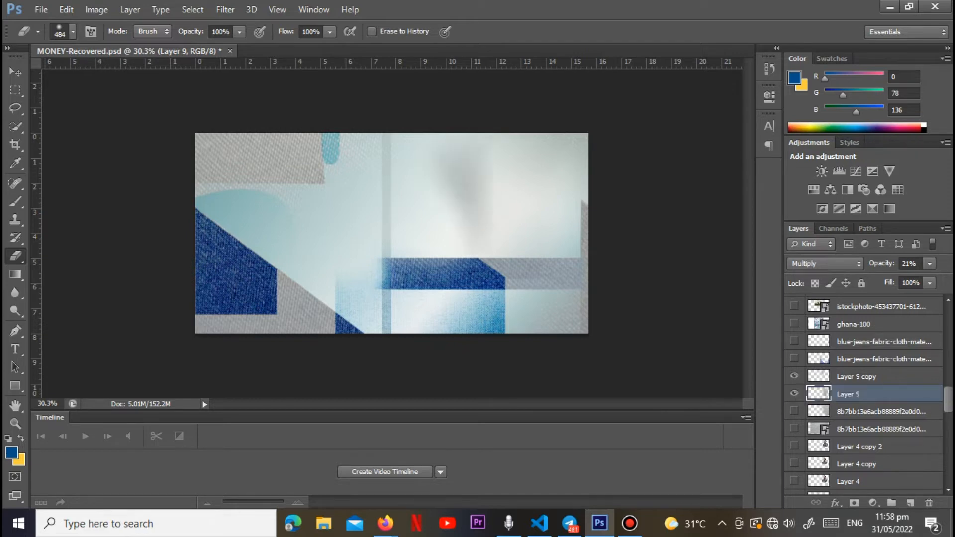
pyautogui.click(794, 359)
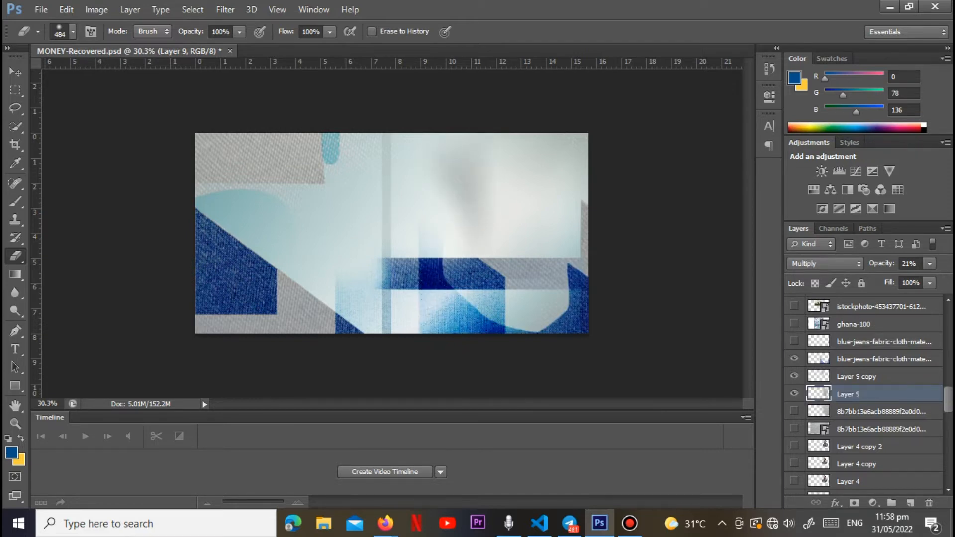
pyautogui.click(794, 359)
pyautogui.click(795, 358)
pyautogui.click(794, 341)
# Step: Preview the original arch photo layer, hide it again, and show Layer 5 and Layer 6 with the cut-out arch
pyautogui.scroll(3, 866, 396)
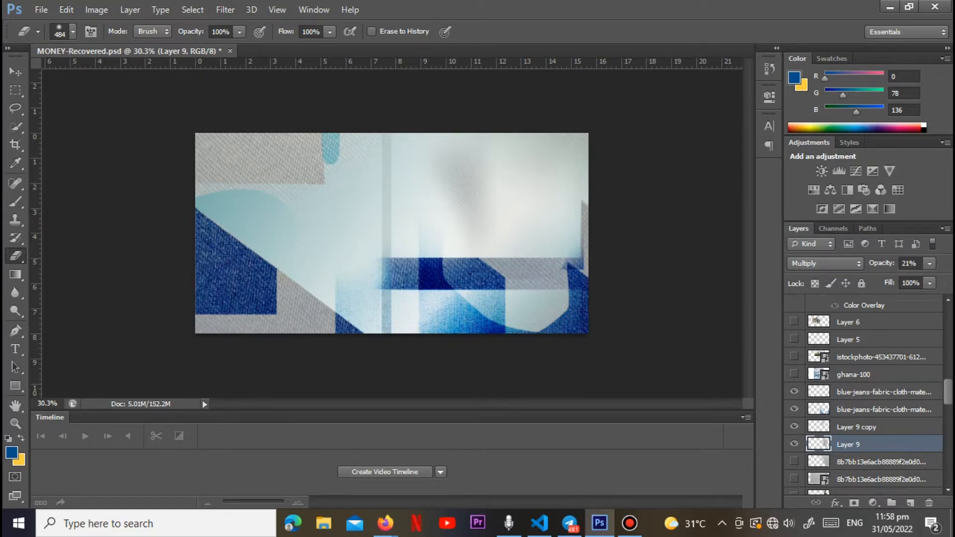
pyautogui.click(795, 357)
pyautogui.click(794, 357)
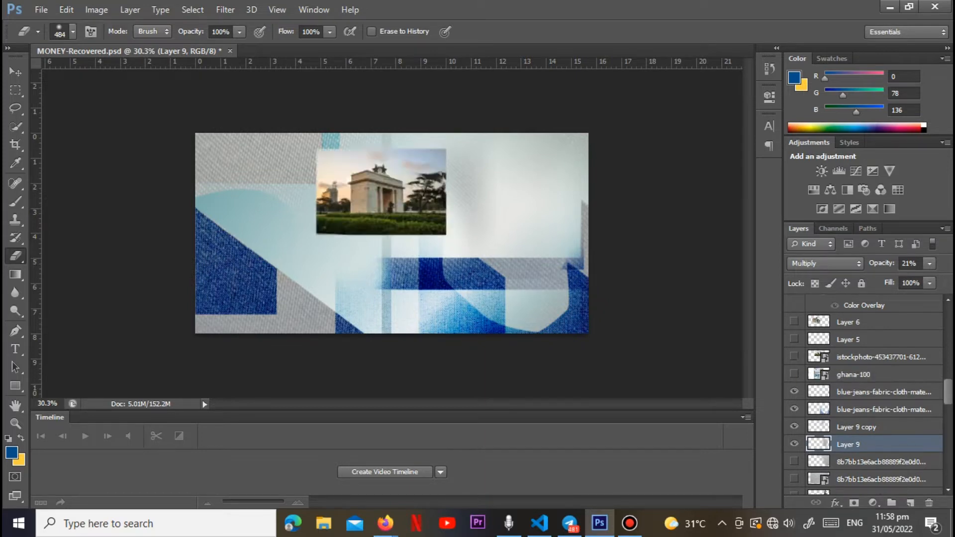
pyautogui.scroll(3, 866, 396)
pyautogui.click(794, 389)
pyautogui.click(795, 372)
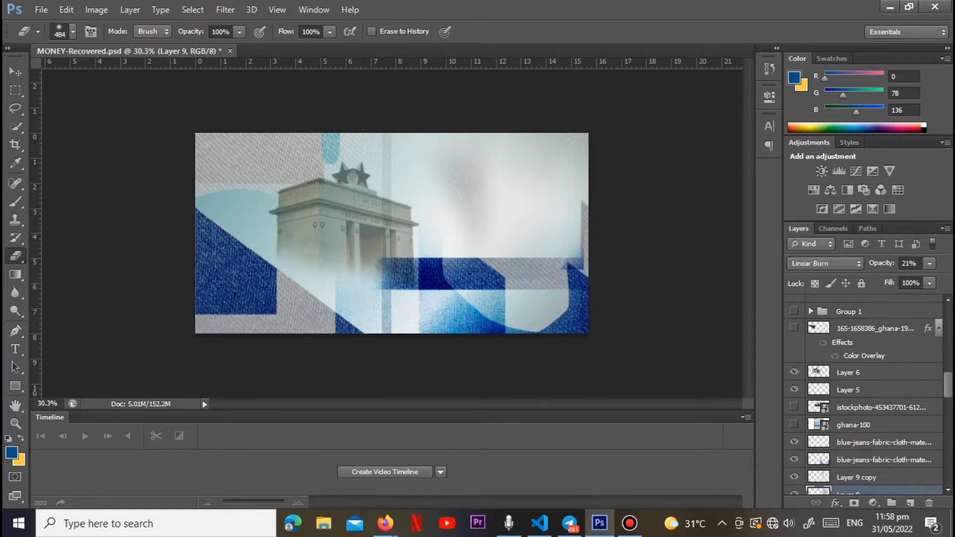
# Step: Try the Color Burn blend mode on the arch in Layer 6
pyautogui.click(856, 372)
pyautogui.click(825, 263)
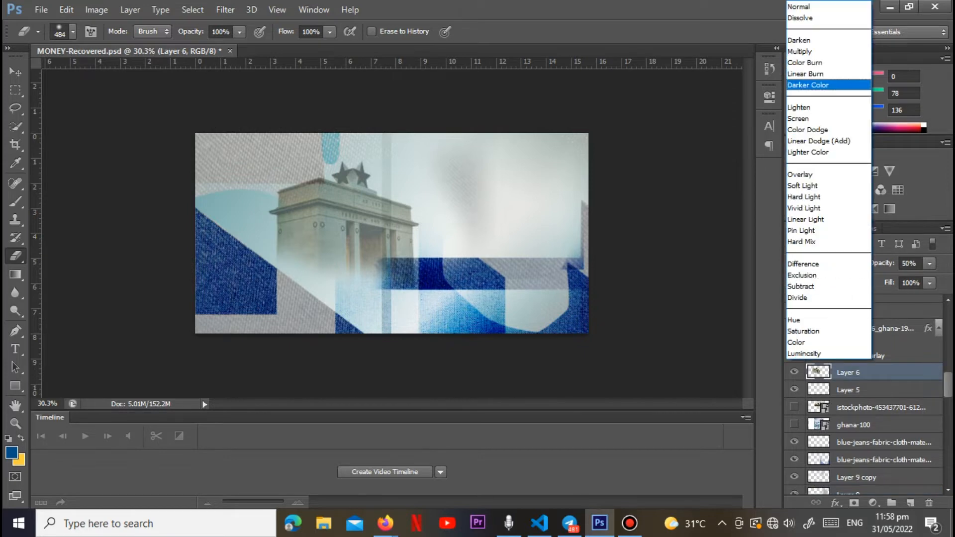
pyautogui.press('Up')
pyautogui.press('Up')
pyautogui.press('Down')
pyautogui.press('Return')
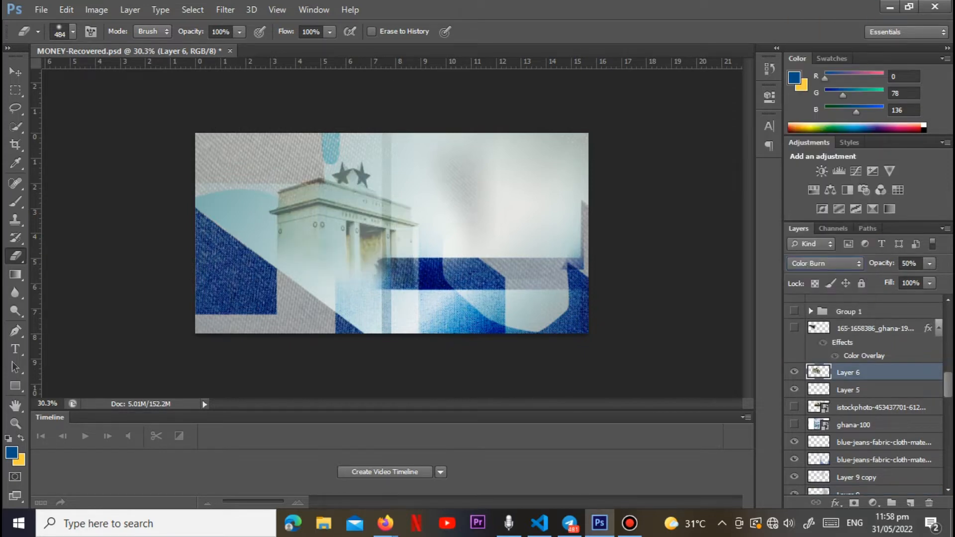
# Step: Set the blend mode of Layer 6 to Darker Color
pyautogui.click(825, 263)
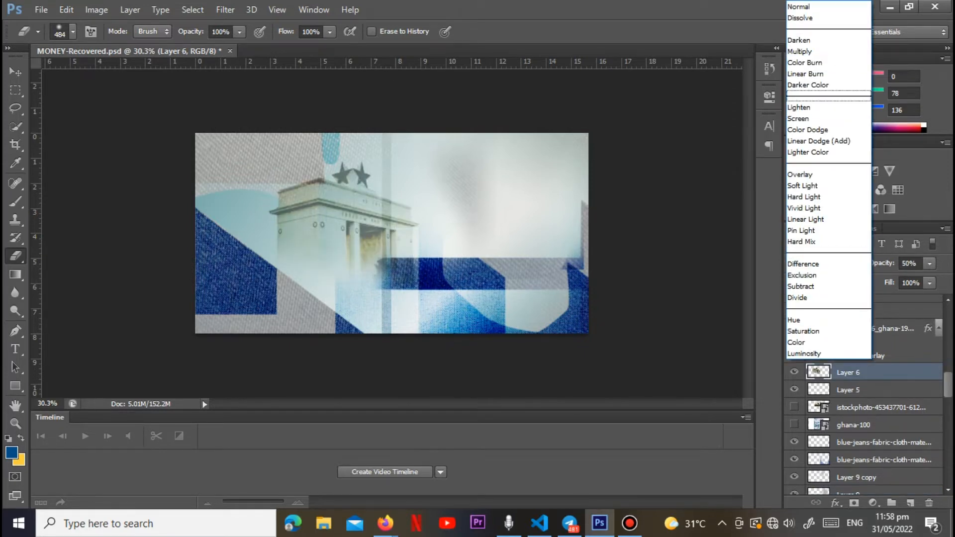
pyautogui.press('Up')
pyautogui.press('Up')
pyautogui.press('Down')
pyautogui.press('Down')
pyautogui.press('Down')
pyautogui.press('Return')
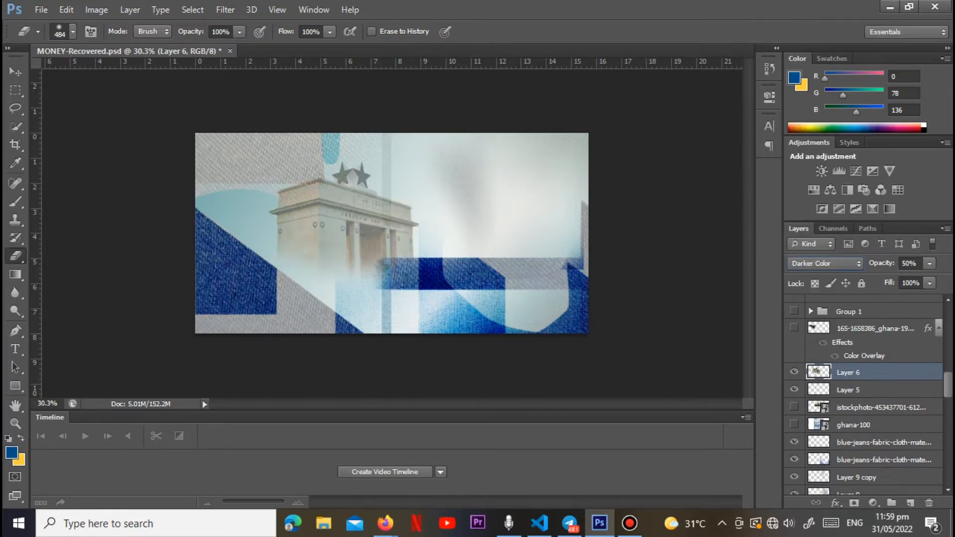
# Step: Nudge the arch slightly to the left and set Layer 6's opacity to 52%
pyautogui.click(15, 72)
pyautogui.moveTo(322, 213); pyautogui.dragTo(321, 213)
pyautogui.click(930, 263)
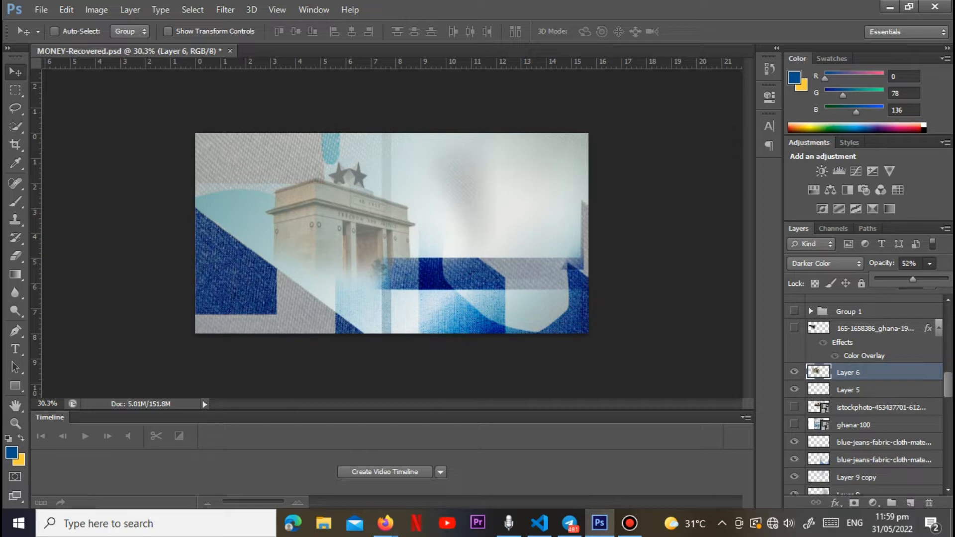
# Step: Place the black star image from the FRONT folder directly above the existing hidden star layer
pyautogui.click(874, 328)
pyautogui.click(794, 328)
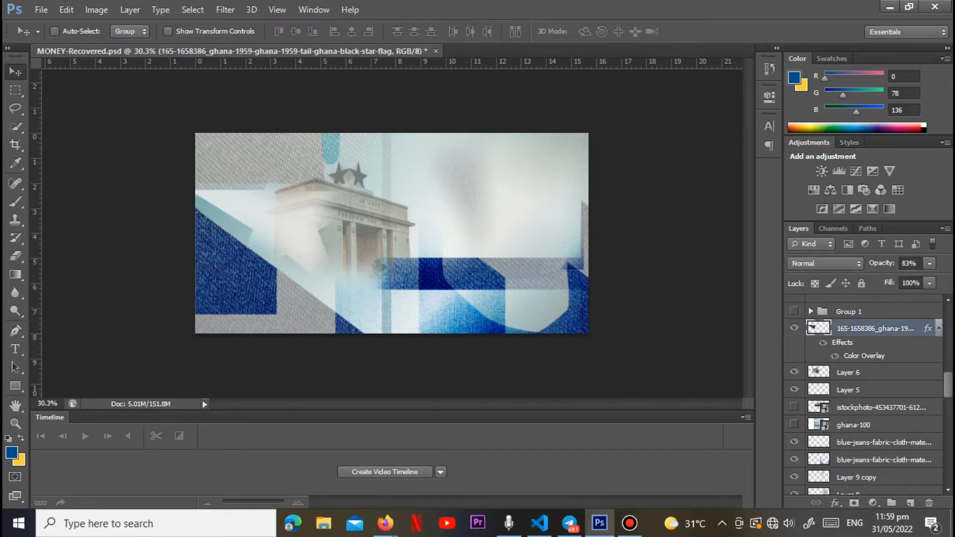
pyautogui.click(794, 328)
pyautogui.click(42, 9)
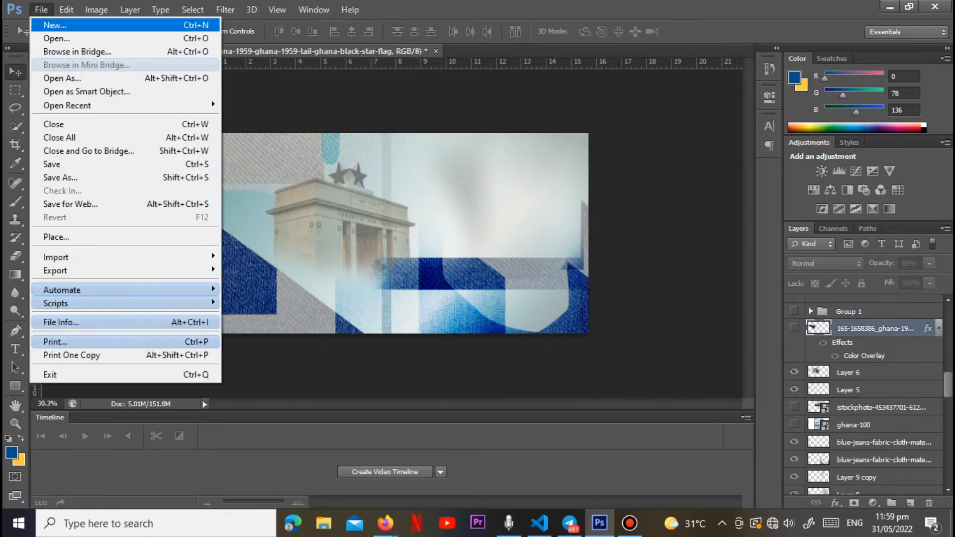
pyautogui.click(56, 237)
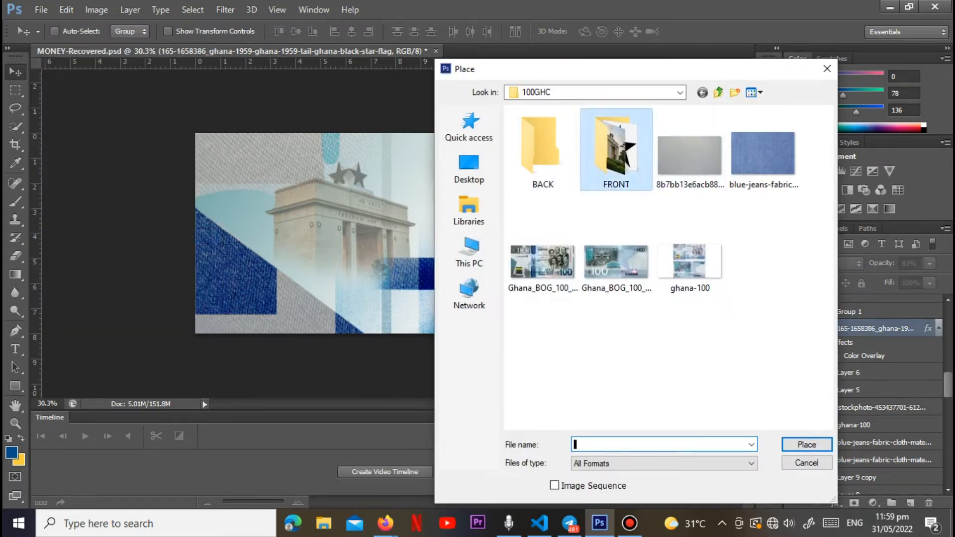
pyautogui.doubleClick(612, 164)
pyautogui.click(543, 150)
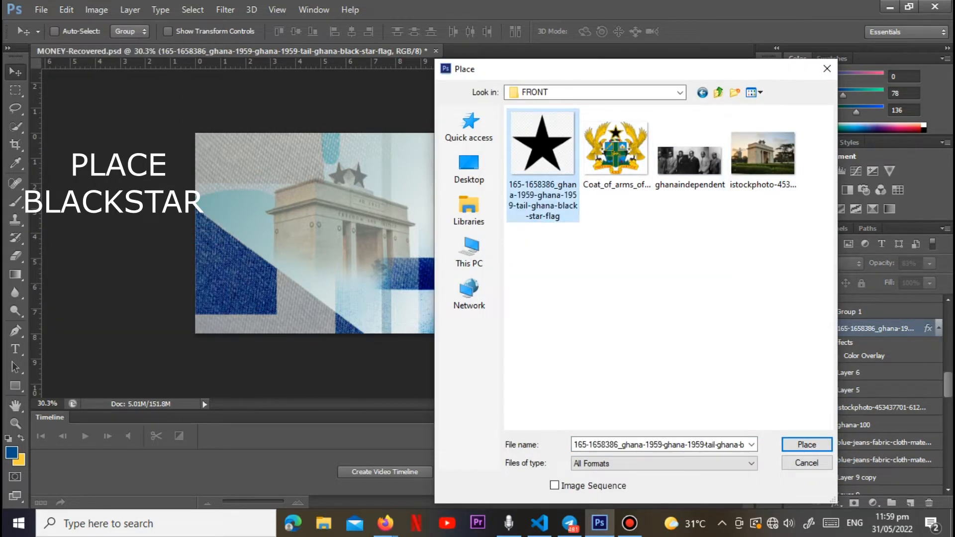
pyautogui.press('Return')
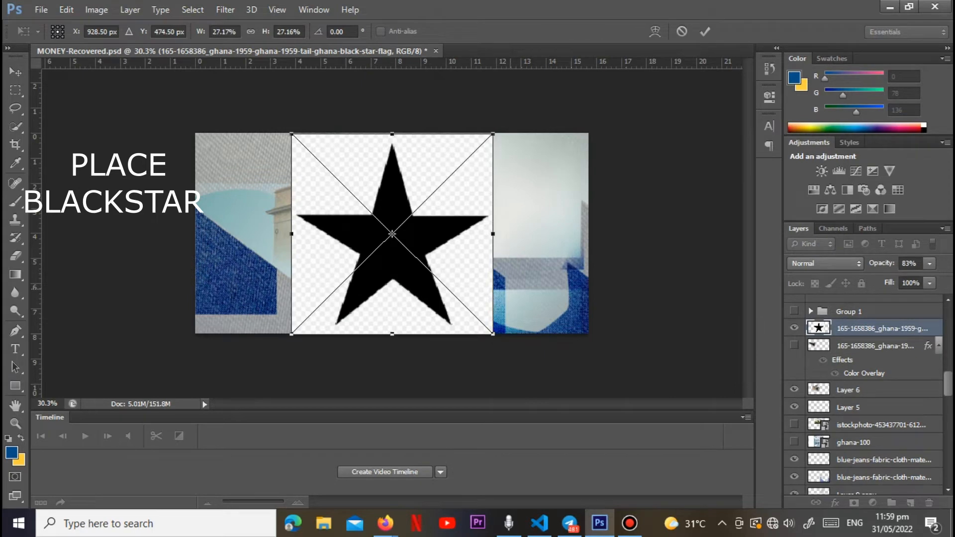
pyautogui.press('Return')
# Step: Rasterize the placed black star layer and erase its checkered background with the Magic Eraser tool
pyautogui.rightClick(873, 328)
pyautogui.click(622, 197)
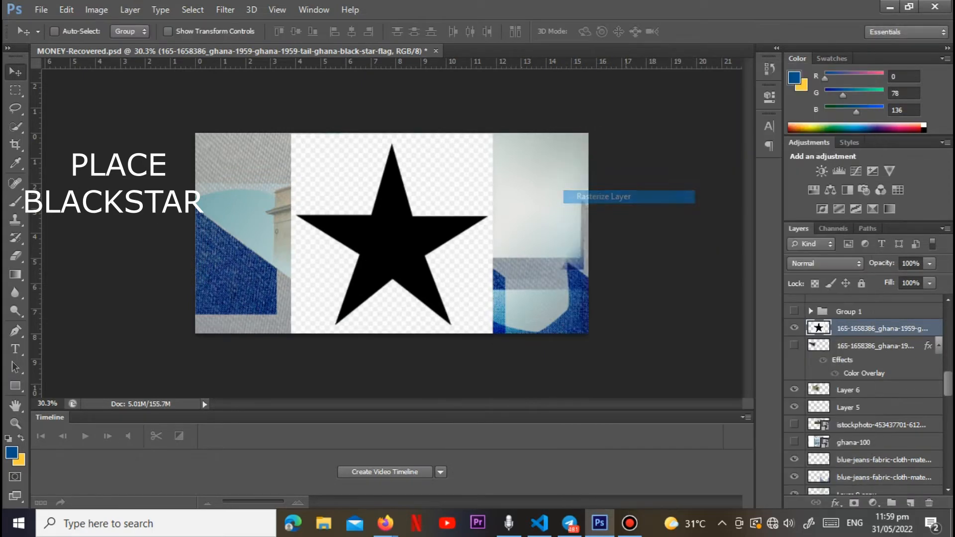
pyautogui.rightClick(15, 256)
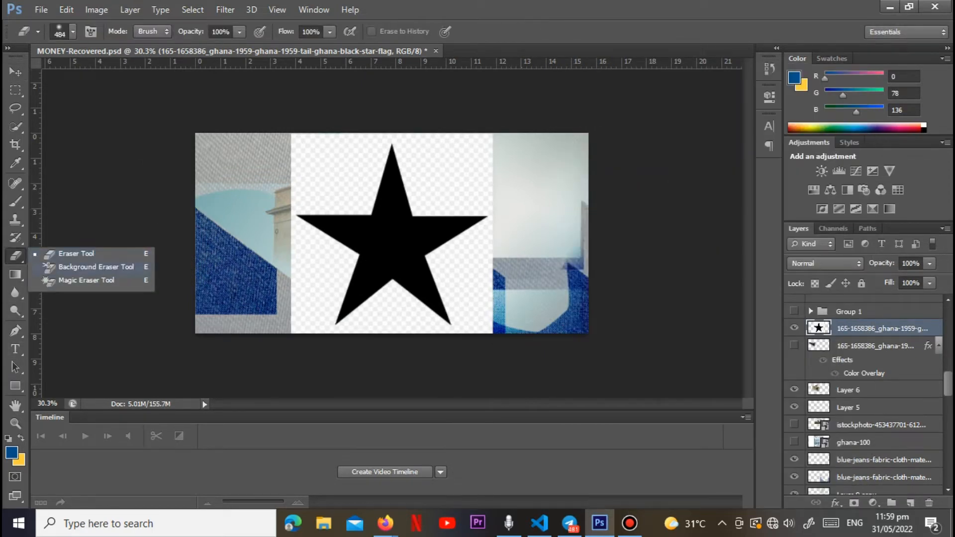
pyautogui.click(86, 280)
pyautogui.click(455, 174)
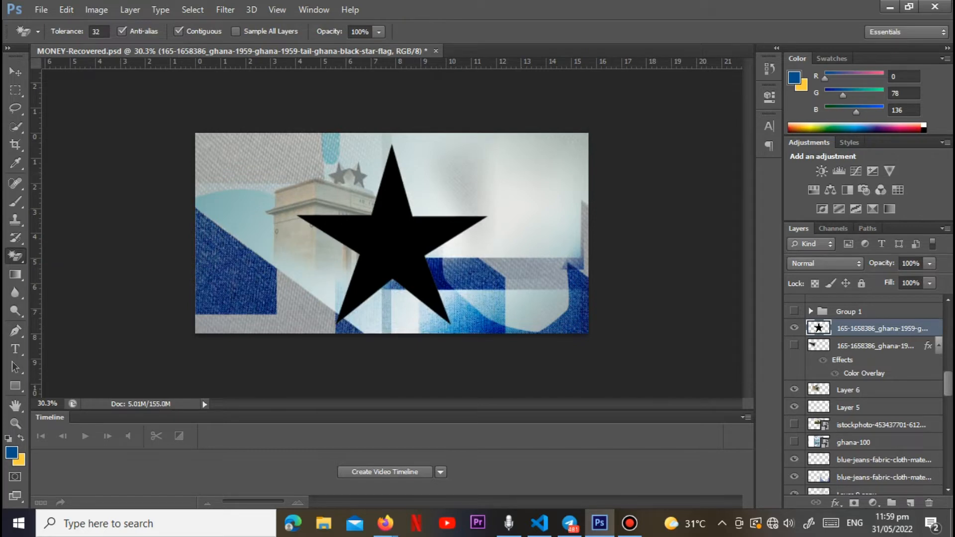
# Step: Move the star up and erase the white strip below it with the Magic Eraser tool
pyautogui.press('v')
pyautogui.moveTo(395, 211)
pyautogui.mouseDown()
pyautogui.moveTo(366, 267)
pyautogui.moveTo(361, 137)
pyautogui.moveTo(382, 186)
pyautogui.mouseUp()
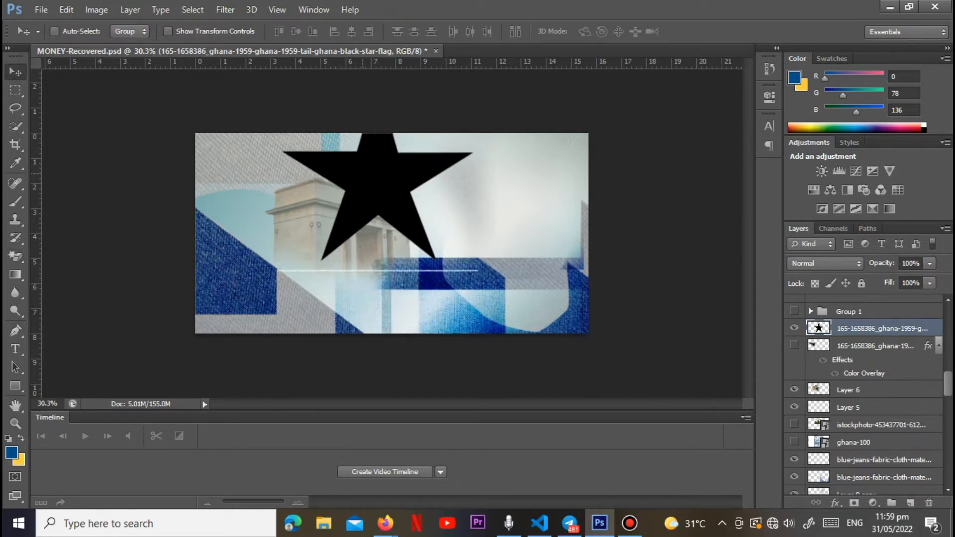
pyautogui.press('e')
pyautogui.click(300, 271)
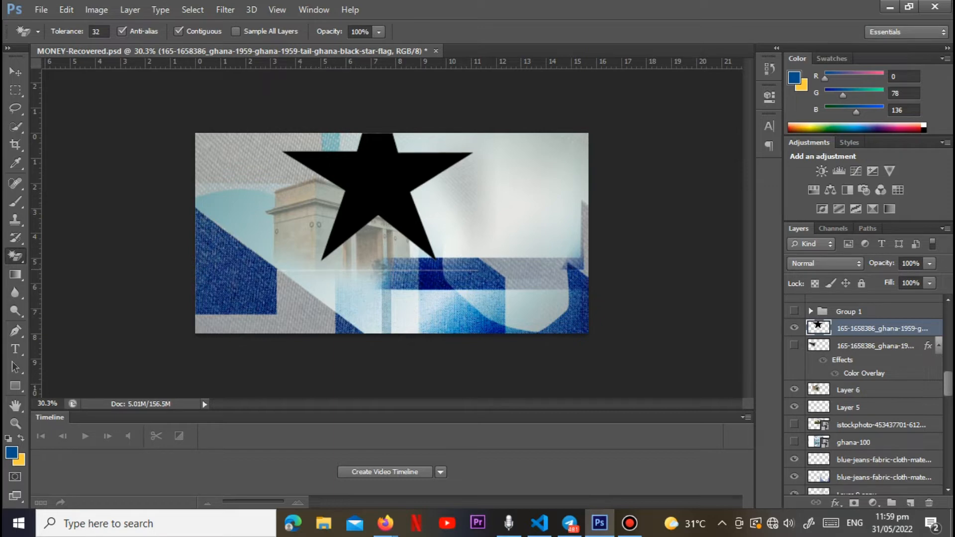
# Step: Outline the faint strip remnant below the star with the Pen tool, delete it, and move the star back down
pyautogui.press('p')
pyautogui.click(267, 265)
pyautogui.click(522, 261)
pyautogui.moveTo(482, 302); pyautogui.dragTo(533, 300)
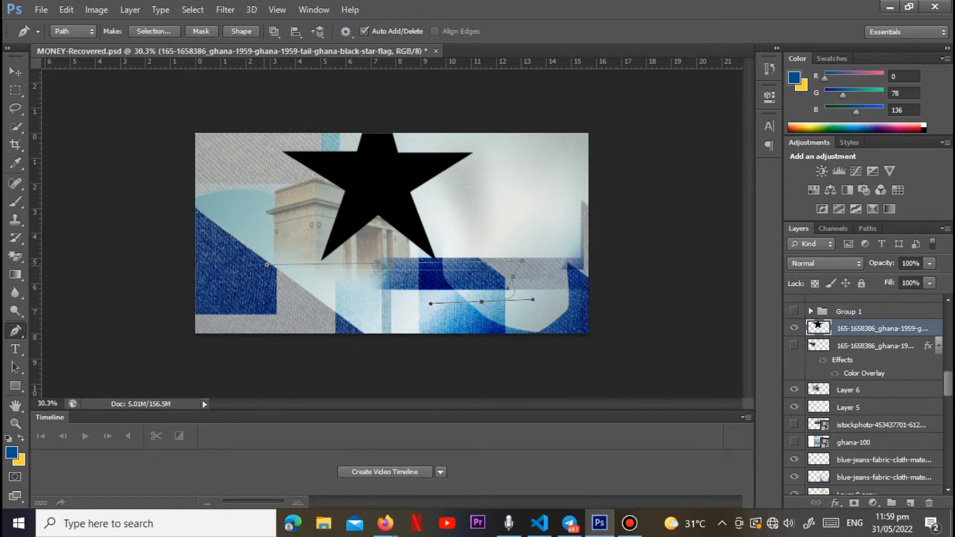
pyautogui.click(266, 264)
pyautogui.hotkey('ctrl', 'Return')
pyautogui.hotkey('ctrl', 'd')
pyautogui.press('v')
pyautogui.moveTo(391, 147); pyautogui.dragTo(386, 211)
# Step: Add a Color Overlay in off-white to the new star layer
pyautogui.rightClick(865, 328)
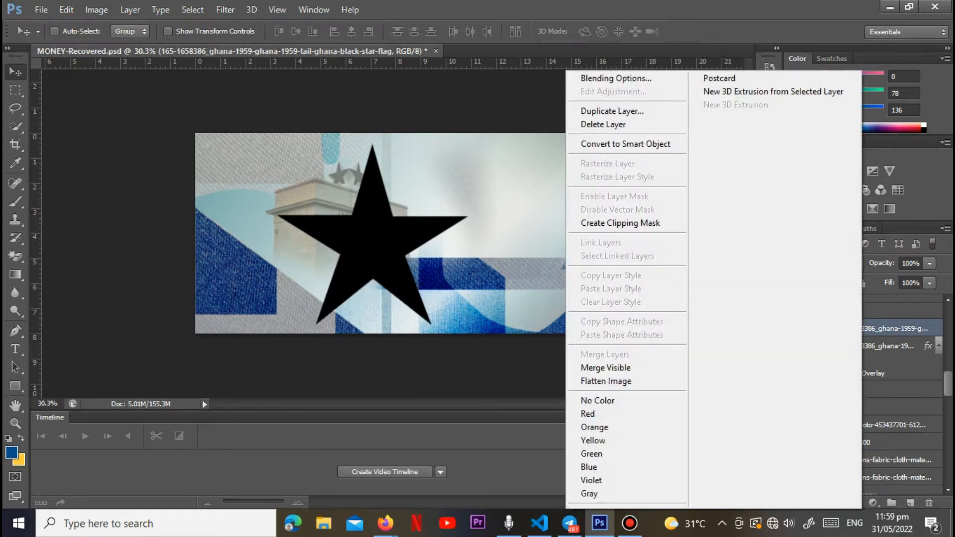
pyautogui.click(632, 78)
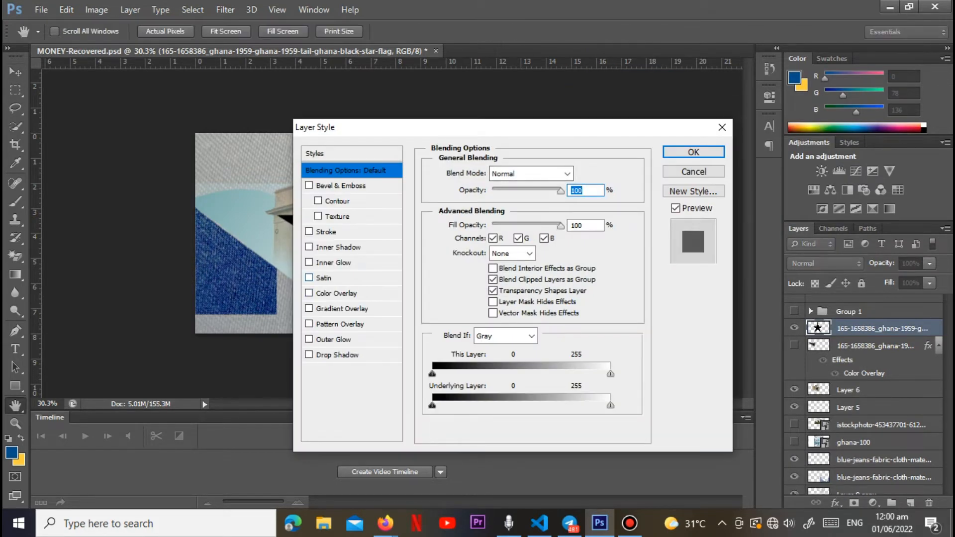
pyautogui.click(336, 294)
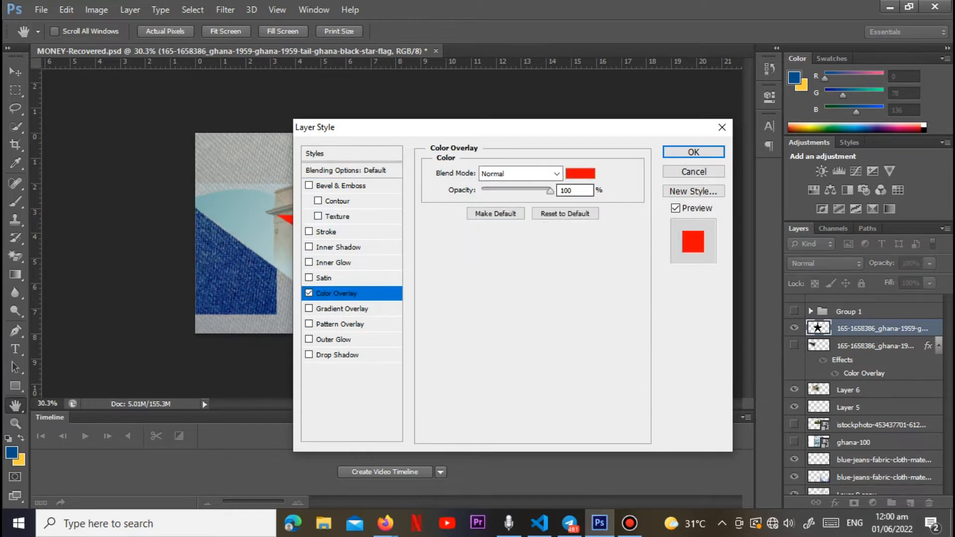
pyautogui.click(580, 173)
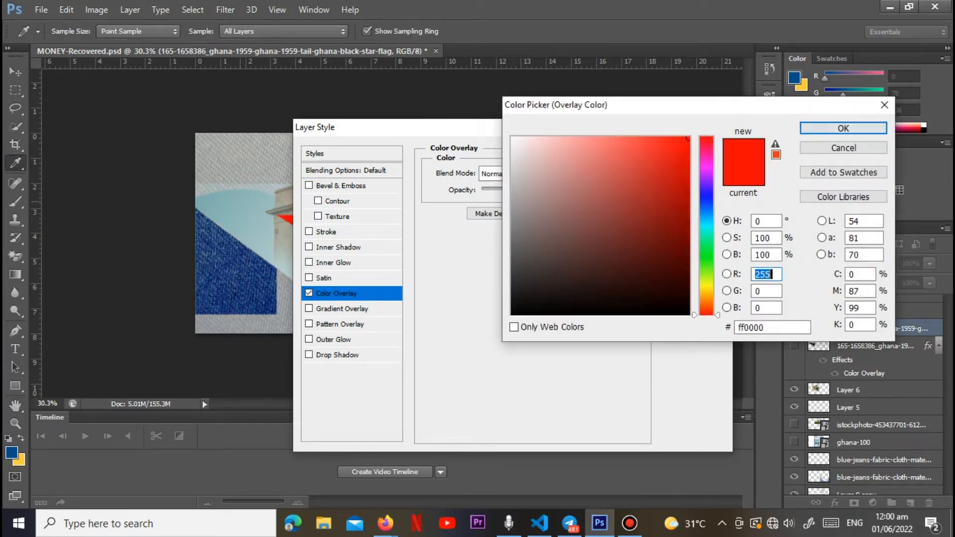
pyautogui.click(289, 189)
pyautogui.moveTo(517, 172); pyautogui.dragTo(513, 143)
pyautogui.press('Return')
pyautogui.moveTo(597, 133); pyautogui.dragTo(811, 123)
pyautogui.press('Return')
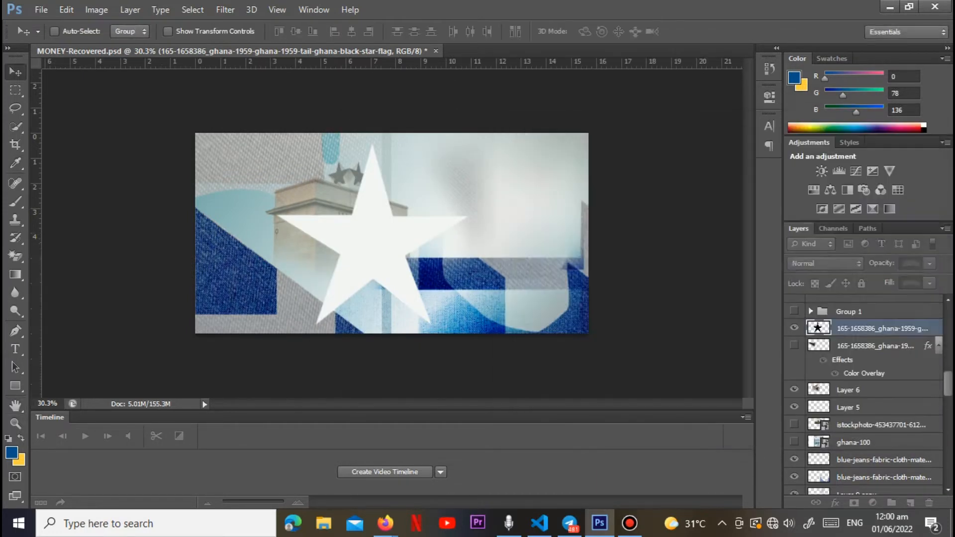
# Step: Move the star to the banknote's left edge and set its layer opacity to 69%
pyautogui.moveTo(384, 268); pyautogui.dragTo(263, 241)
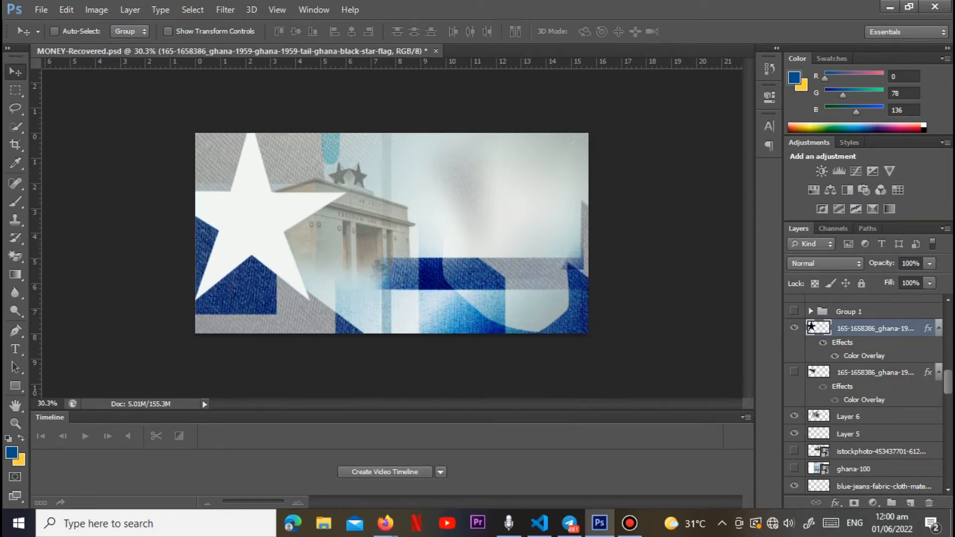
pyautogui.click(875, 372)
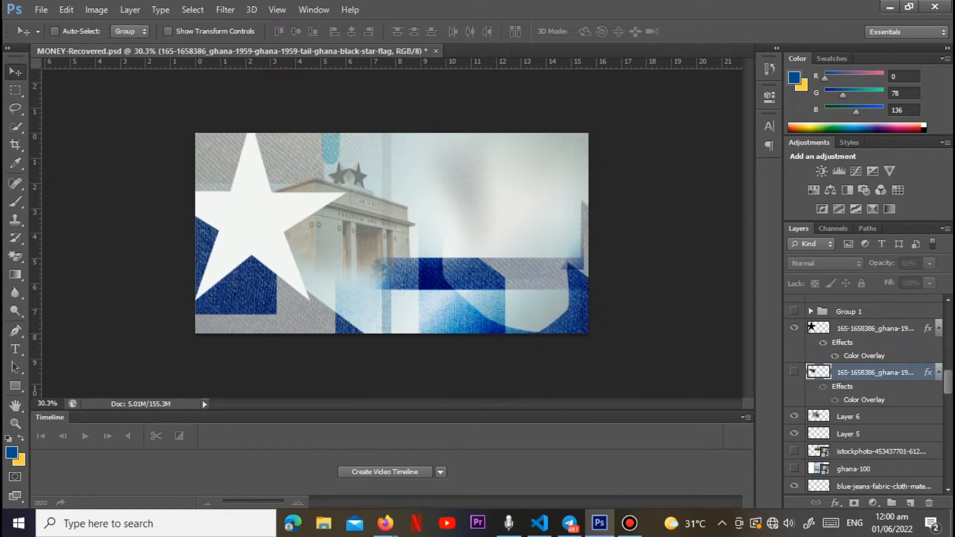
pyautogui.click(874, 329)
pyautogui.click(929, 263)
pyautogui.moveTo(918, 279); pyautogui.dragTo(908, 280)
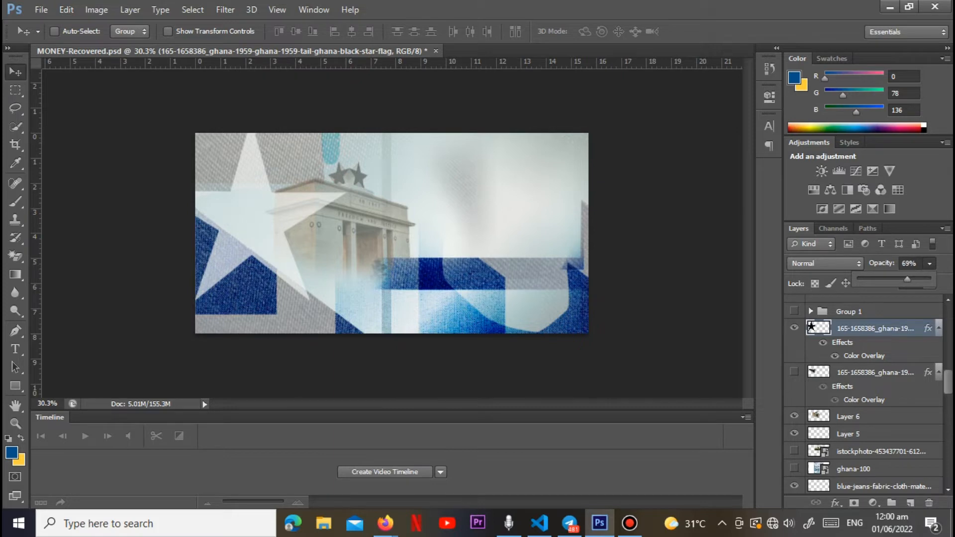
# Step: Erase the star's two lower points and its top point with the Eraser tool at brush size 195
pyautogui.click(15, 255)
pyautogui.rightClick(15, 255)
pyautogui.click(77, 254)
pyautogui.click(73, 31)
pyautogui.click(123, 75)
pyautogui.moveTo(311, 305)
pyautogui.mouseDown()
pyautogui.moveTo(236, 284)
pyautogui.moveTo(228, 297)
pyautogui.moveTo(232, 243)
pyautogui.mouseUp()
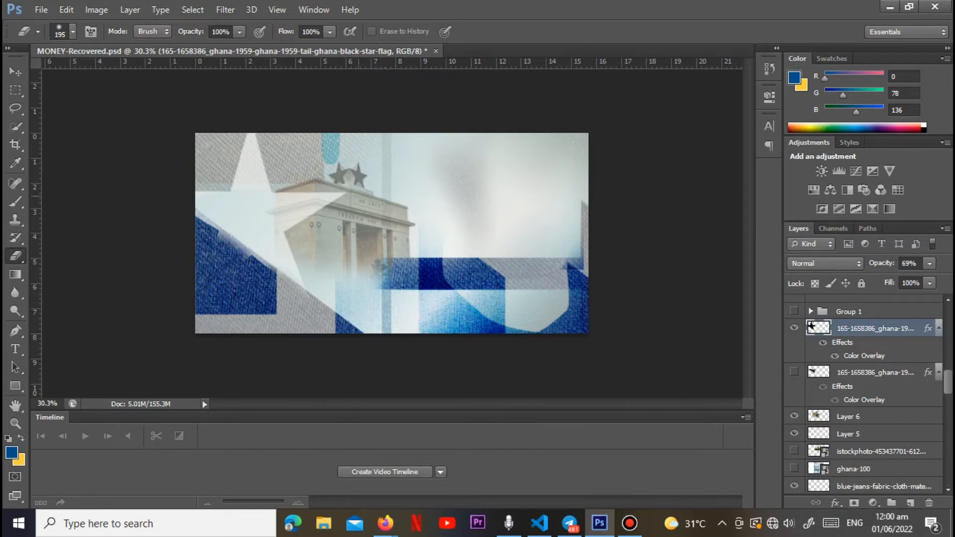
pyautogui.moveTo(249, 137)
pyautogui.mouseDown()
pyautogui.moveTo(256, 179)
pyautogui.moveTo(253, 167)
pyautogui.mouseUp()
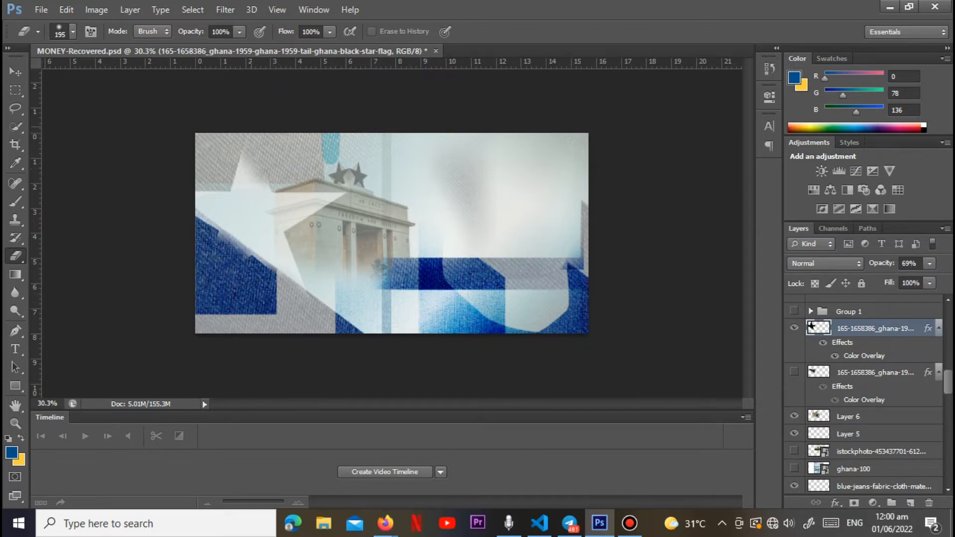
pyautogui.moveTo(223, 236); pyautogui.dragTo(246, 247)
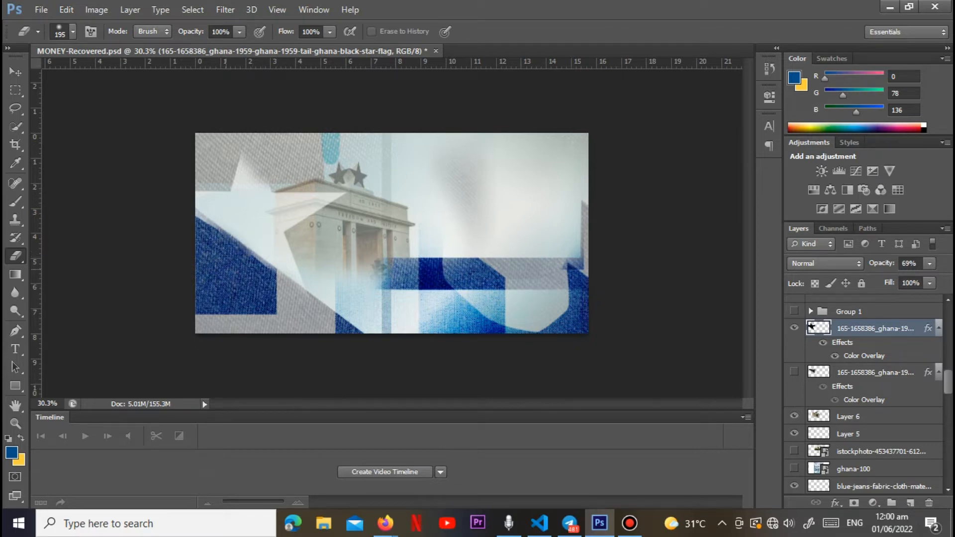
pyautogui.moveTo(275, 172)
pyautogui.mouseDown()
pyautogui.moveTo(250, 164)
pyautogui.moveTo(236, 115)
pyautogui.mouseUp()
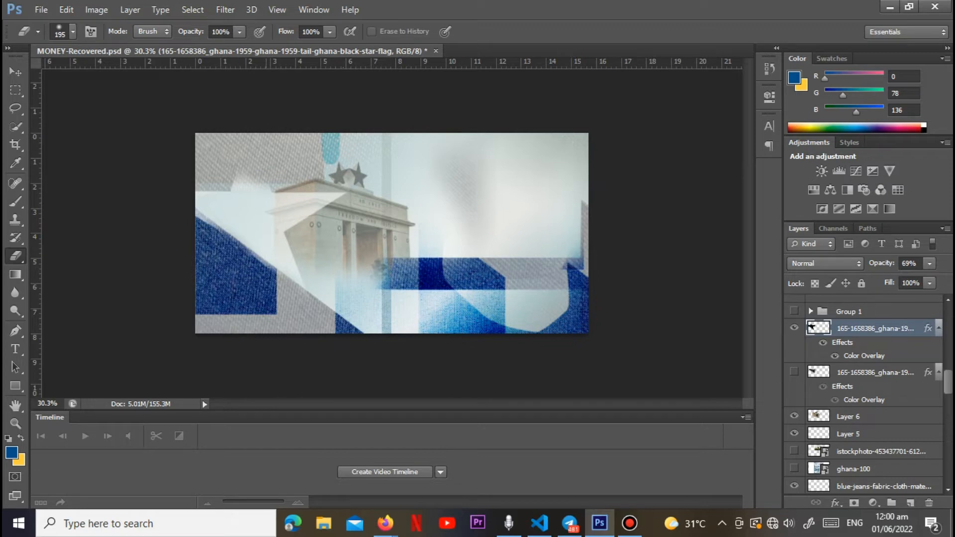
pyautogui.moveTo(268, 189); pyautogui.dragTo(249, 179)
# Step: Show the existing star layer beneath the new star and hide the new star layer
pyautogui.click(794, 371)
pyautogui.click(795, 327)
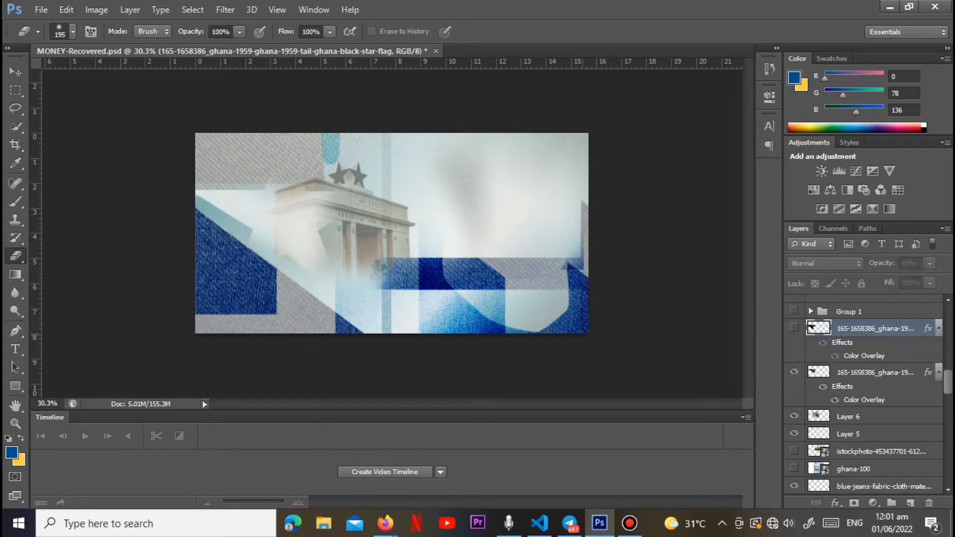
# Step: Expand Group 1, then make Group 1 copy and the serial number text layer below the coat of arms visible
pyautogui.scroll(1, 864, 393)
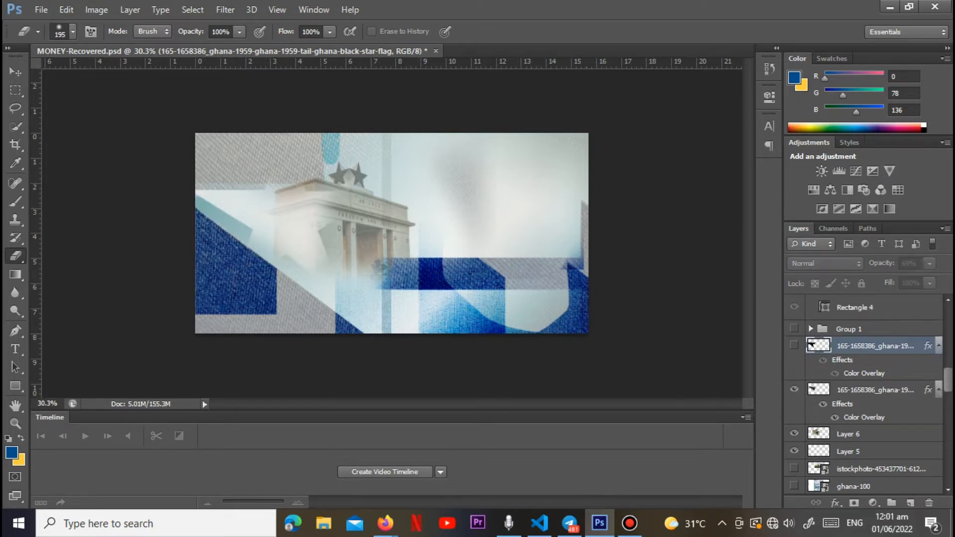
pyautogui.click(811, 329)
pyautogui.click(811, 329)
pyautogui.click(811, 329)
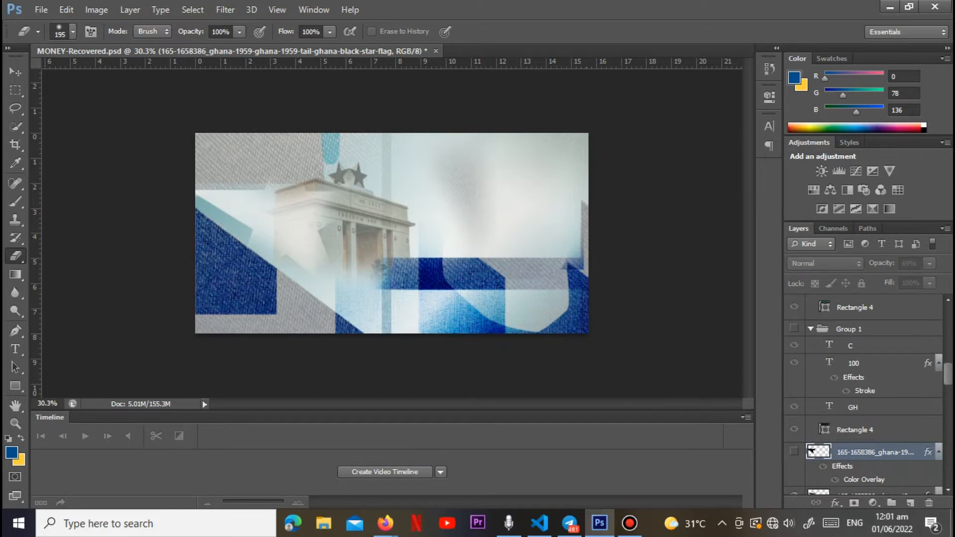
pyautogui.scroll(3, 811, 451)
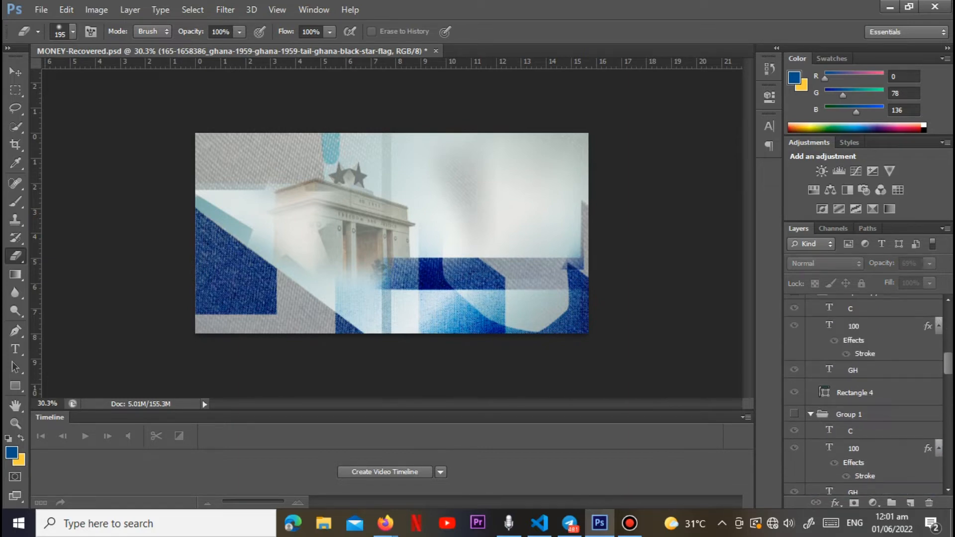
pyautogui.scroll(3, 863, 393)
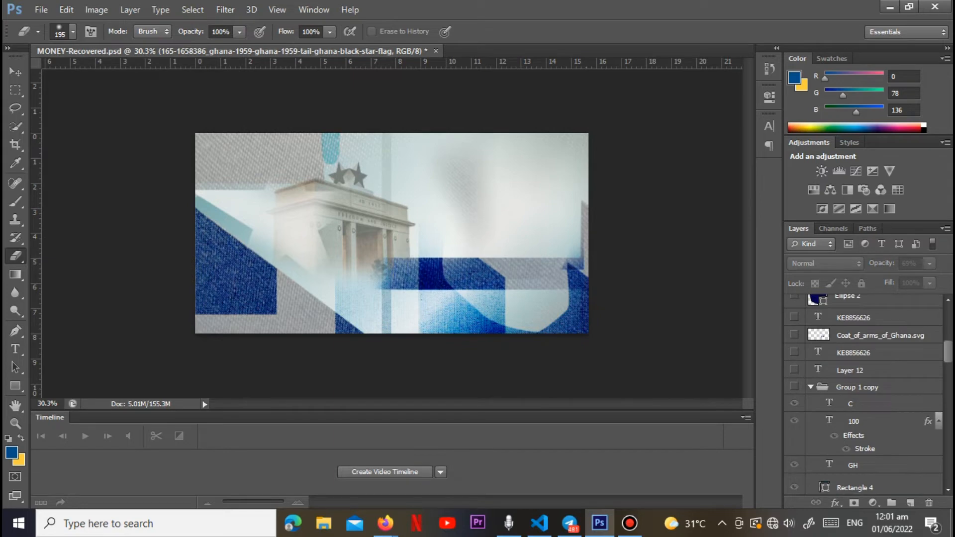
pyautogui.click(794, 387)
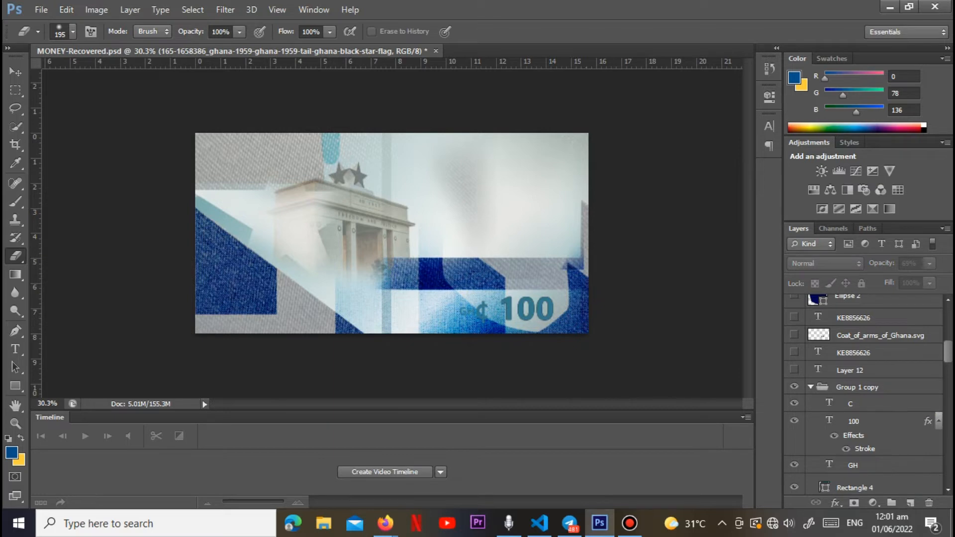
pyautogui.click(794, 352)
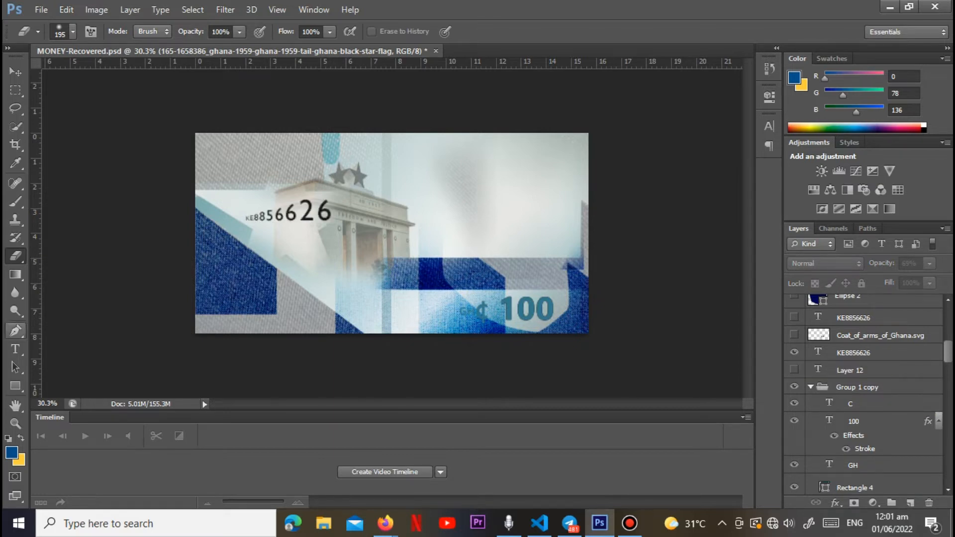
# Step: Examine the font size of individual characters in the serial number text over the arch
pyautogui.click(16, 349)
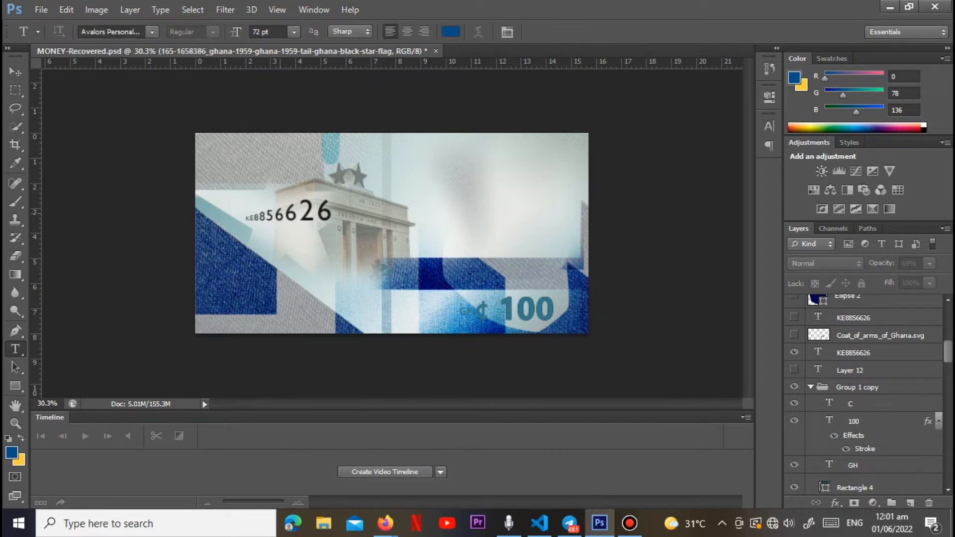
pyautogui.click(285, 214)
pyautogui.press('Right')
pyautogui.press('Right')
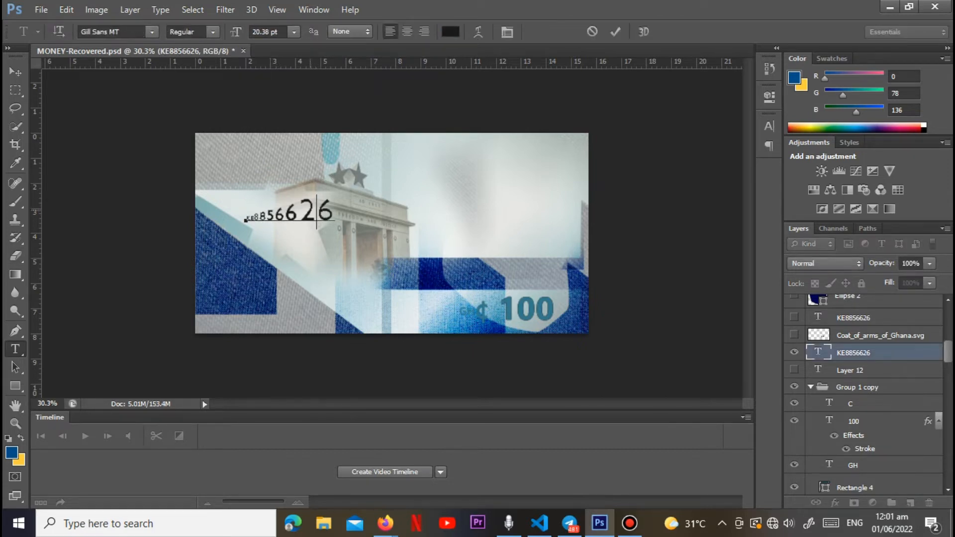
pyautogui.hotkey('shift', 'Left')
pyautogui.hotkey('shift', 'Right')
pyautogui.hotkey('shift', 'Right')
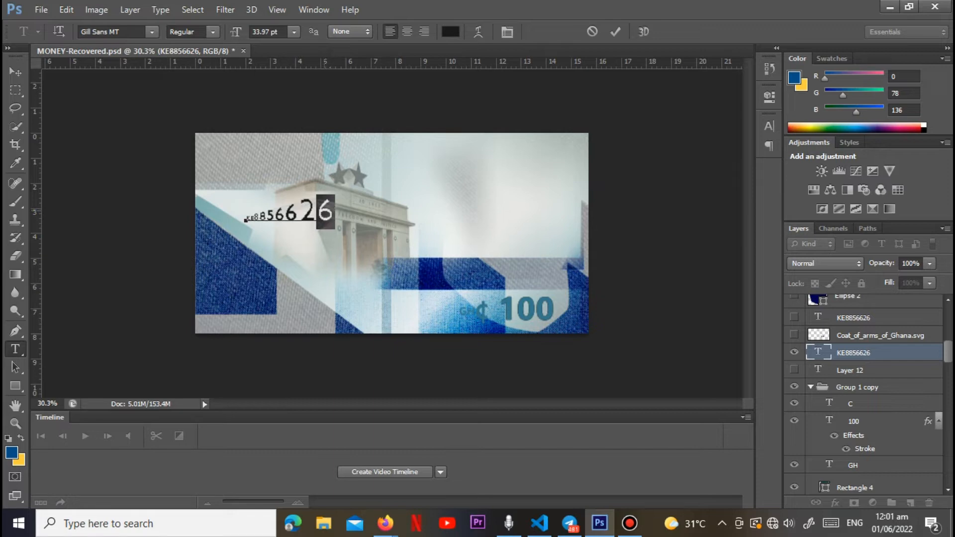
pyautogui.moveTo(296, 213); pyautogui.dragTo(289, 213)
pyautogui.press('Left')
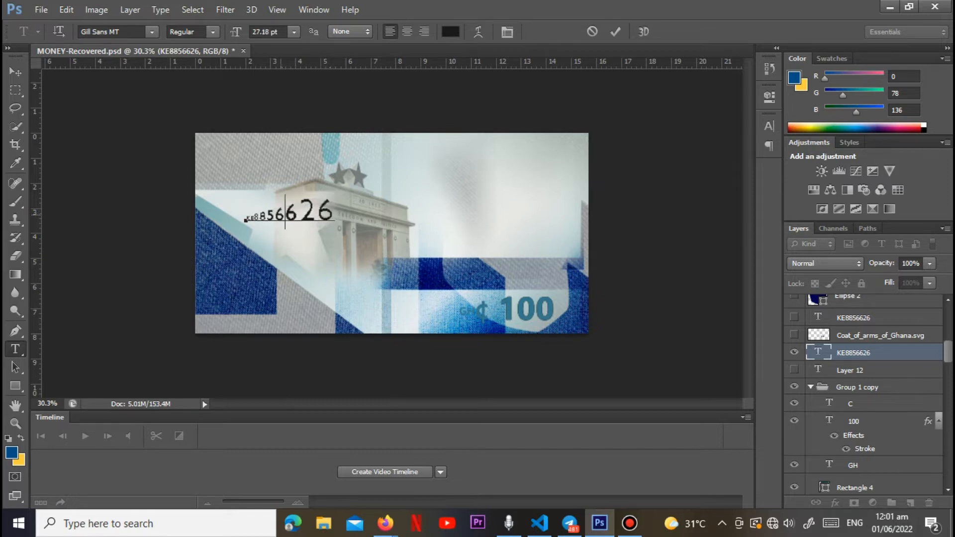
pyautogui.hotkey('shift', 'Left')
pyautogui.press('Left')
pyautogui.hotkey('shift', 'Left')
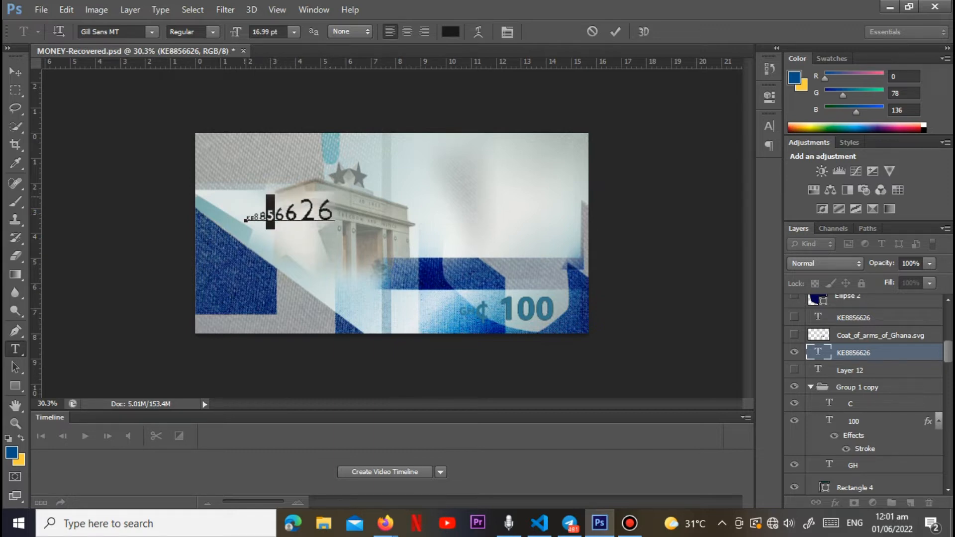
pyautogui.press('Left')
pyautogui.hotkey('shift', 'Left')
# Step: Place the Ghana_BOG_100 banknote front image from the 100GHC folder as a reference above the Coat_of_arms_of_Ghana.svg layer
pyautogui.click(879, 336)
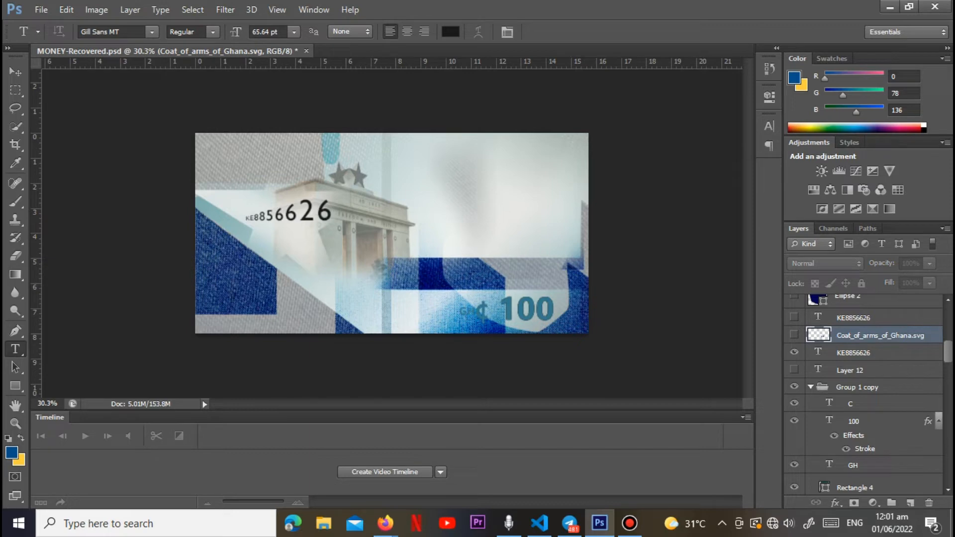
pyautogui.click(795, 352)
pyautogui.click(795, 352)
pyautogui.scroll(3, 866, 388)
pyautogui.click(42, 9)
pyautogui.click(44, 237)
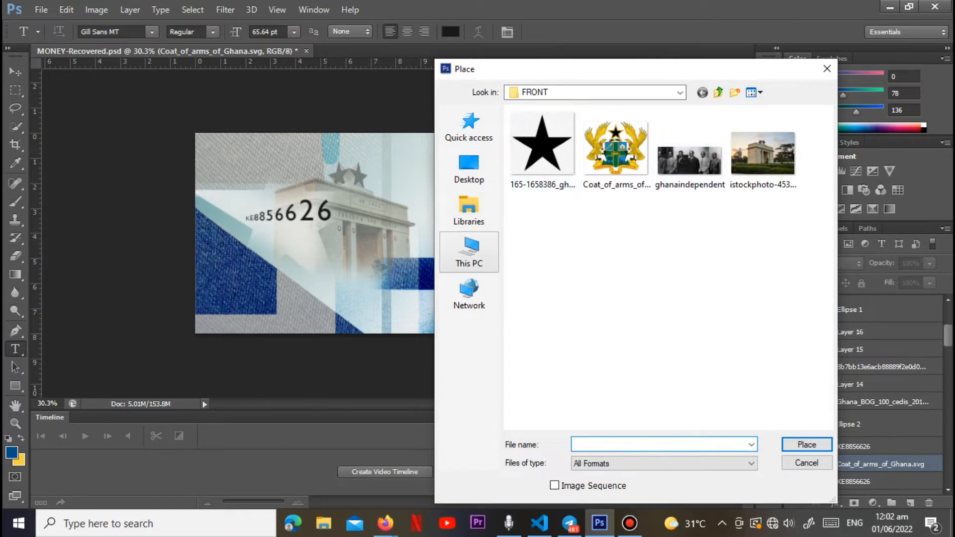
pyautogui.click(469, 252)
pyautogui.click(719, 93)
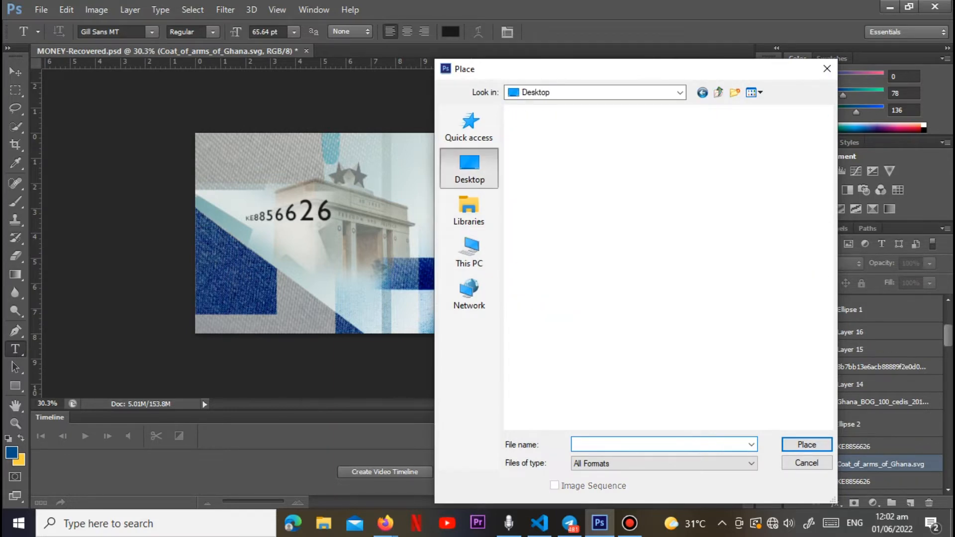
pyautogui.doubleClick(697, 344)
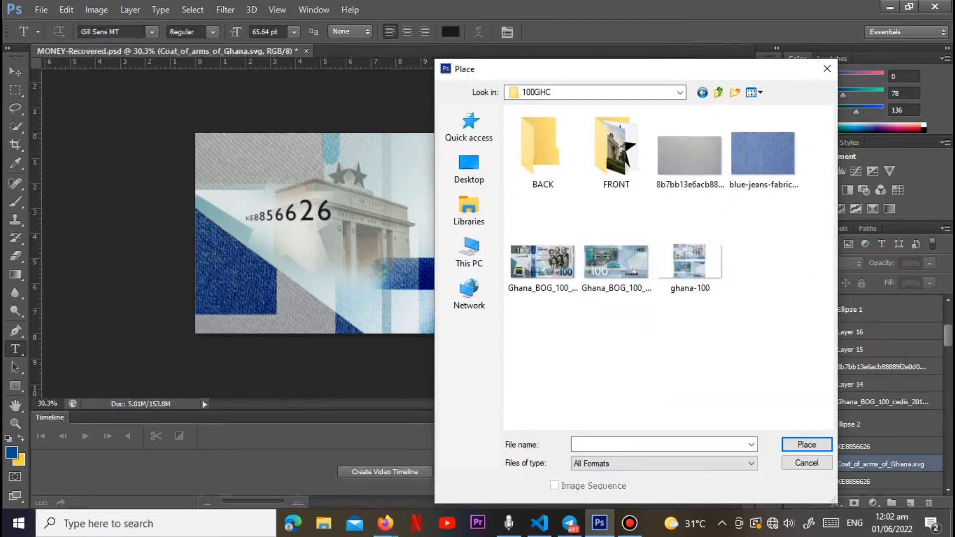
pyautogui.click(543, 264)
pyautogui.click(806, 444)
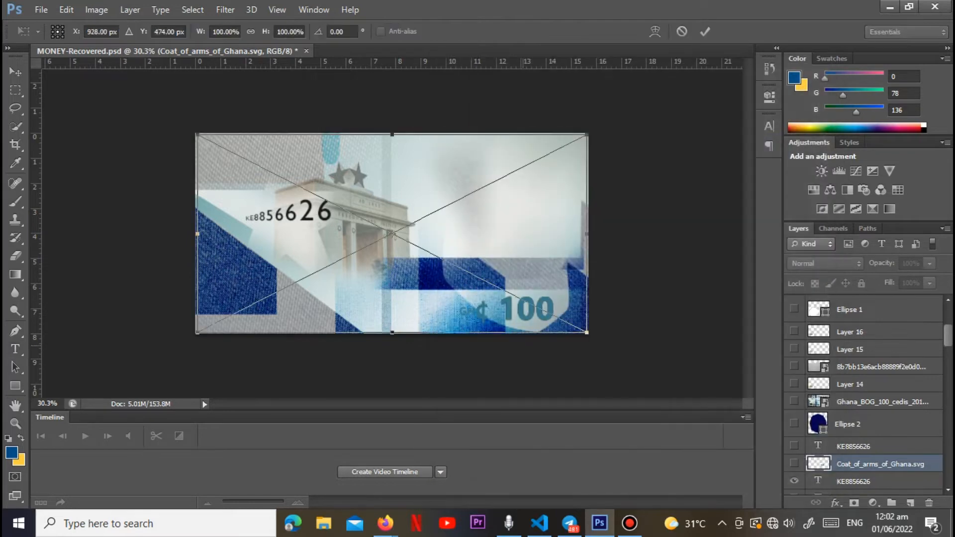
pyautogui.press('Return')
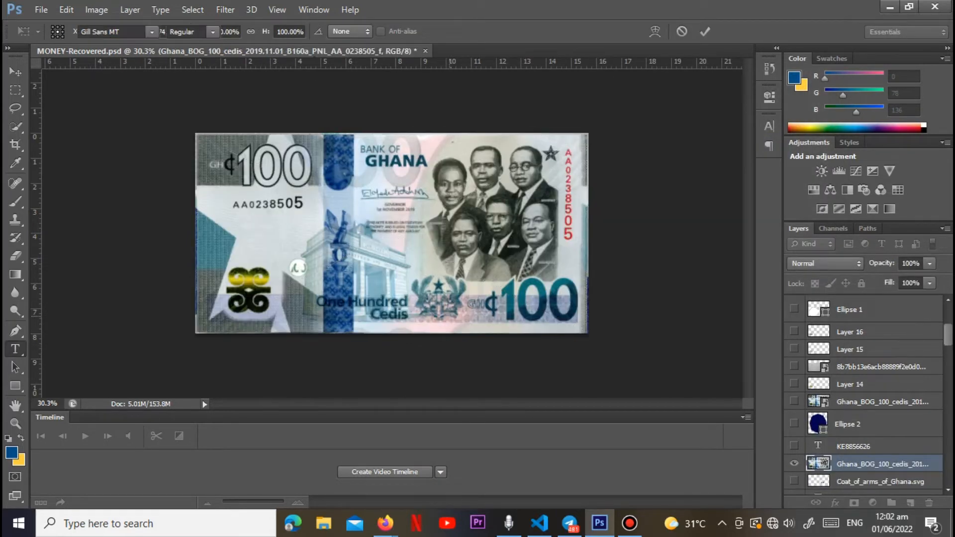
# Step: Start a Pen tool path on the gold Adinkra symbol, from the crossbar's left end around the inside of the upper-left curl
pyautogui.hotkey('ctrl', '0')
pyautogui.scroll(2, 235, 296)
pyautogui.moveTo(235, 297); pyautogui.dragTo(337, 246)
pyautogui.press('p')
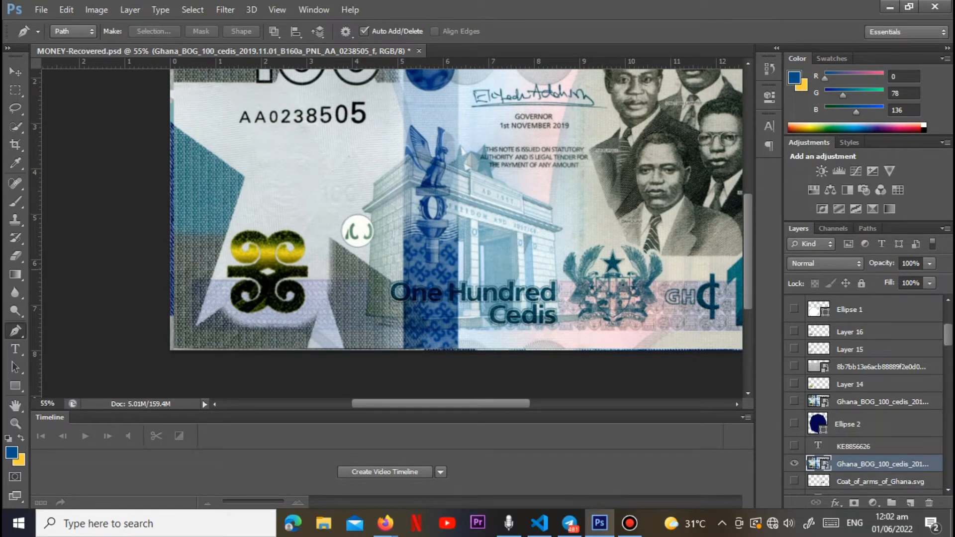
pyautogui.click(229, 268)
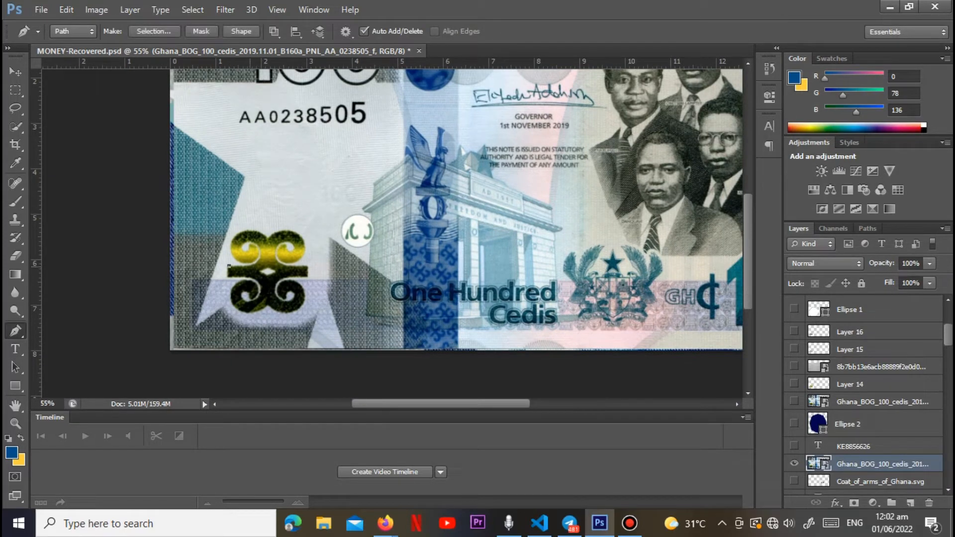
pyautogui.moveTo(244, 241)
pyautogui.mouseDown()
pyautogui.moveTo(216, 248)
pyautogui.moveTo(216, 234)
pyautogui.moveTo(258, 242)
pyautogui.mouseUp()
pyautogui.keyDown('alt'); pyautogui.click(244, 241); pyautogui.keyUp('alt')
pyautogui.keyDown('alt'); pyautogui.click(248, 248); pyautogui.keyUp('alt')
pyautogui.scroll(6, 243, 260)
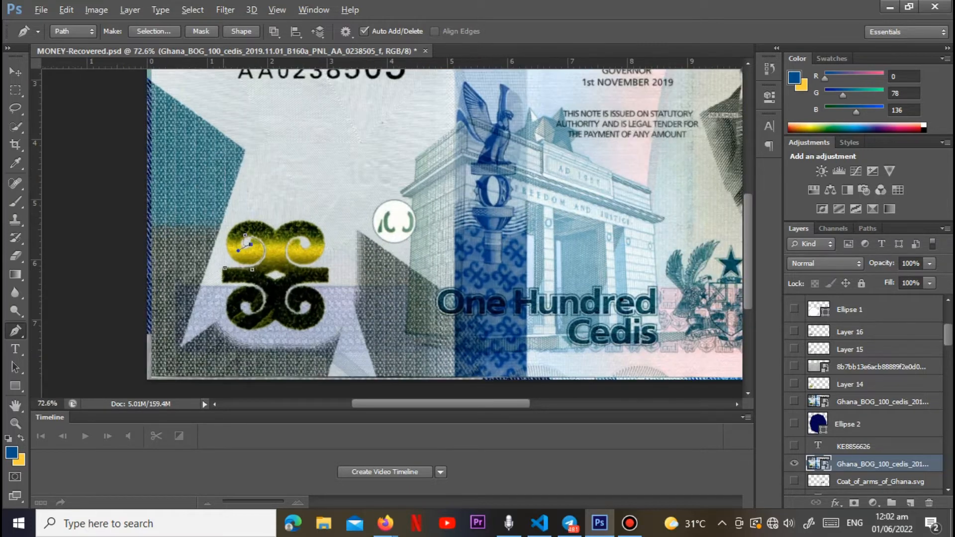
pyautogui.moveTo(250, 265); pyautogui.dragTo(217, 300)
pyautogui.keyDown('alt'); pyautogui.click(250, 265); pyautogui.keyUp('alt')
# Step: Continue the path over the symbol's two top lobes, following the outer curves to its upper-right edge
pyautogui.moveTo(230, 214); pyautogui.dragTo(266, 166)
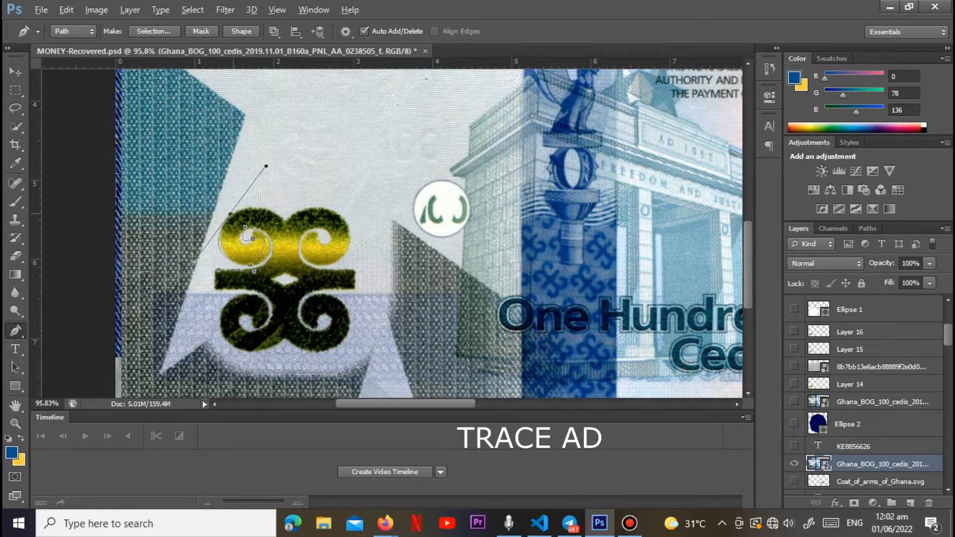
pyautogui.keyDown('alt'); pyautogui.click(230, 214); pyautogui.keyUp('alt')
pyautogui.moveTo(285, 219); pyautogui.dragTo(315, 246)
pyautogui.keyDown('alt'); pyautogui.click(285, 220); pyautogui.keyUp('alt')
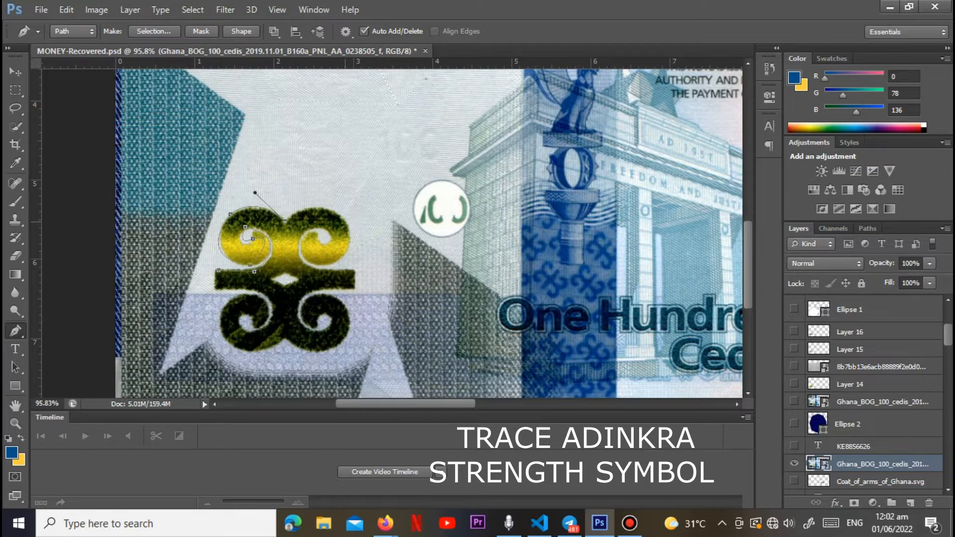
pyautogui.moveTo(345, 223); pyautogui.dragTo(372, 260)
pyautogui.keyDown('alt'); pyautogui.click(345, 224); pyautogui.keyUp('alt')
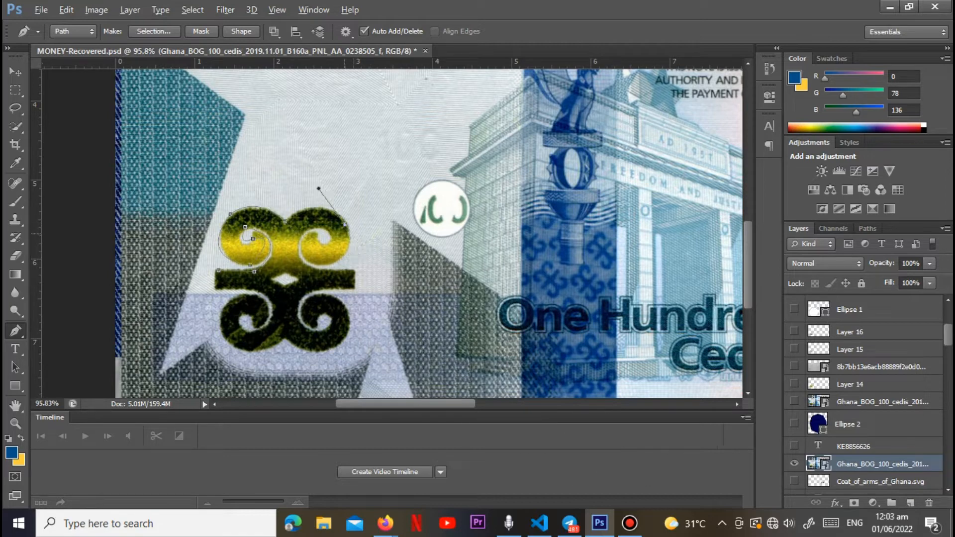
# Step: Trace the upper-right curl and bring the path out to the right end of the crossbar
pyautogui.moveTo(305, 257); pyautogui.dragTo(361, 278)
pyautogui.moveTo(318, 233)
pyautogui.mouseDown()
pyautogui.moveTo(344, 230)
pyautogui.moveTo(335, 220)
pyautogui.moveTo(305, 234)
pyautogui.moveTo(321, 216)
pyautogui.mouseUp()
pyautogui.keyDown('alt'); pyautogui.click(317, 233); pyautogui.keyUp('alt')
pyautogui.keyDown('alt'); pyautogui.click(330, 238); pyautogui.keyUp('alt')
pyautogui.moveTo(344, 270); pyautogui.dragTo(394, 265)
pyautogui.keyDown('alt'); pyautogui.click(343, 270); pyautogui.keyUp('alt')
pyautogui.click(355, 271)
# Step: Continue the path around the lower-right curl and along the two bottom lobes to the symbol's lower-left edge
pyautogui.moveTo(304, 296); pyautogui.dragTo(355, 343)
pyautogui.keyDown('alt'); pyautogui.click(320, 332); pyautogui.keyUp('alt')
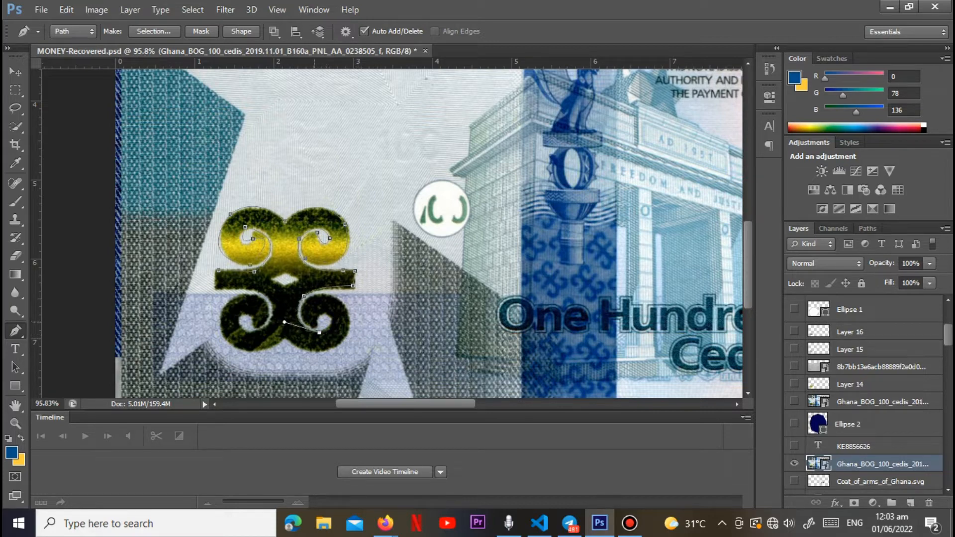
pyautogui.moveTo(327, 314); pyautogui.dragTo(316, 338)
pyautogui.moveTo(314, 295); pyautogui.dragTo(353, 360)
pyautogui.keyDown('alt'); pyautogui.click(315, 295); pyautogui.keyUp('alt')
pyautogui.moveTo(283, 338); pyautogui.dragTo(231, 294)
pyautogui.keyDown('alt'); pyautogui.click(283, 338); pyautogui.keyUp('alt')
pyautogui.moveTo(220, 325); pyautogui.dragTo(207, 276)
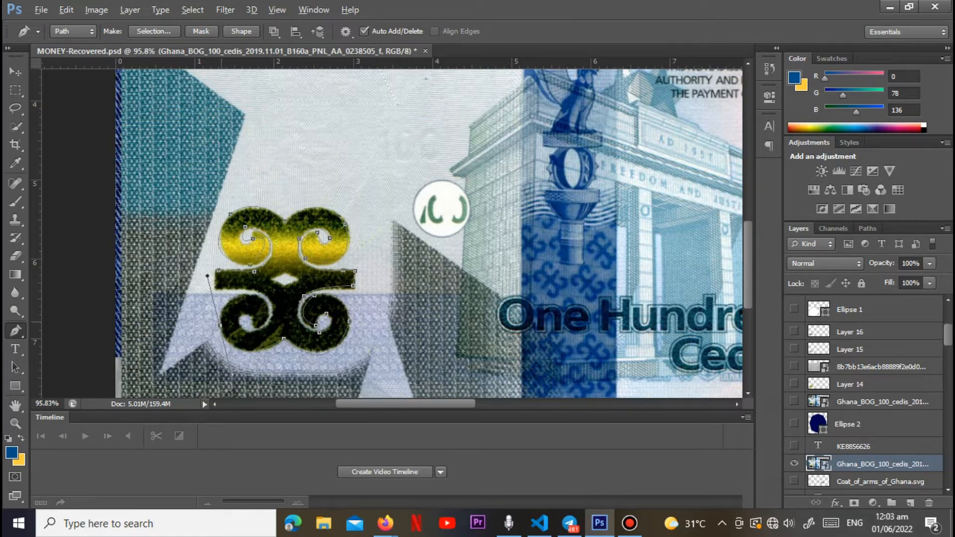
pyautogui.moveTo(268, 308); pyautogui.dragTo(318, 342)
pyautogui.click(66, 9)
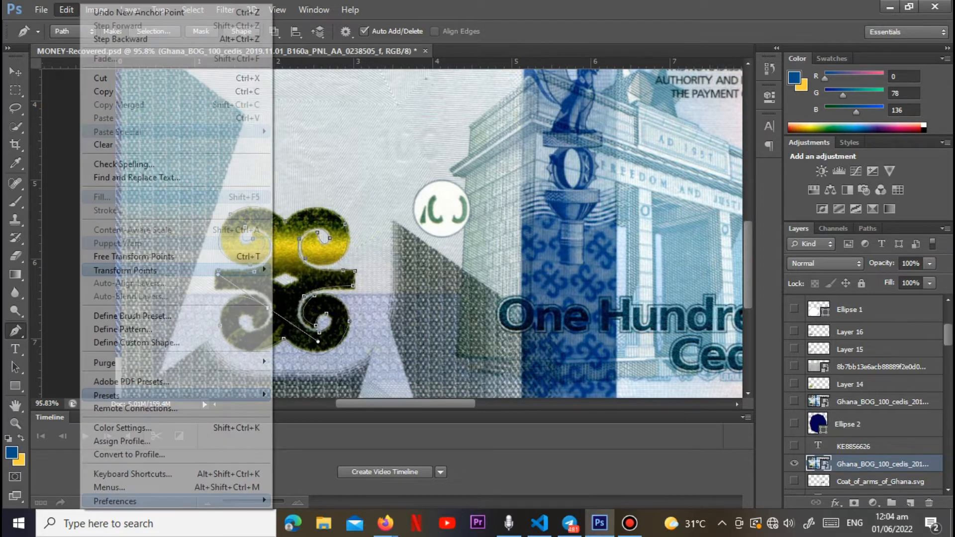
pyautogui.click(106, 39)
# Step: Trace the lower-left curl back to the crossbar's left end and finish the Adinkra symbol path
pyautogui.moveTo(257, 296); pyautogui.dragTo(302, 300)
pyautogui.keyDown('alt'); pyautogui.click(258, 296); pyautogui.keyUp('alt')
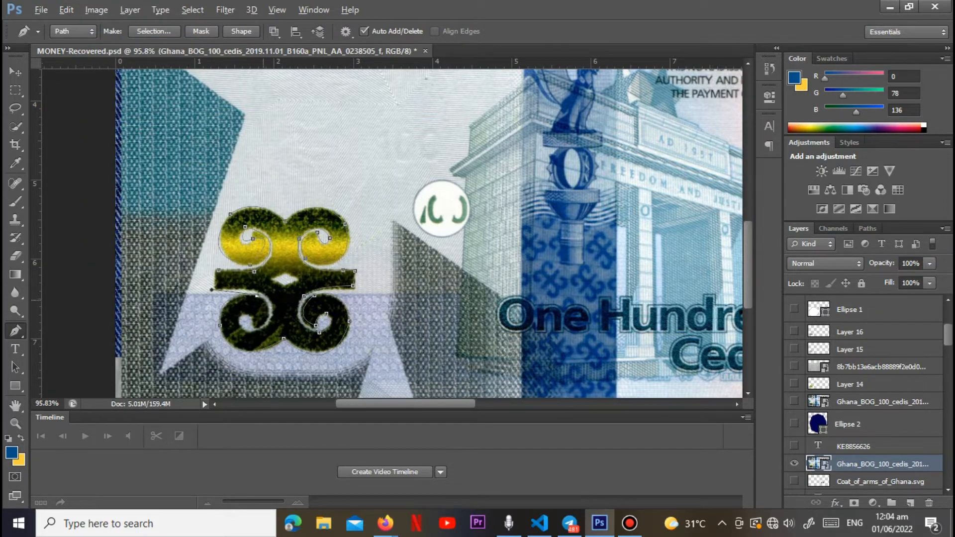
pyautogui.moveTo(259, 326); pyautogui.dragTo(234, 343)
pyautogui.keyDown('alt'); pyautogui.click(258, 326); pyautogui.keyUp('alt')
pyautogui.click(253, 327)
pyautogui.moveTo(239, 322); pyautogui.dragTo(234, 344)
pyautogui.keyDown('alt'); pyautogui.click(239, 323); pyautogui.keyUp('alt')
pyautogui.moveTo(274, 320); pyautogui.dragTo(300, 291)
pyautogui.moveTo(238, 288); pyautogui.dragTo(197, 289)
pyautogui.keyDown('alt'); pyautogui.click(239, 287); pyautogui.keyUp('alt')
pyautogui.press('Escape')
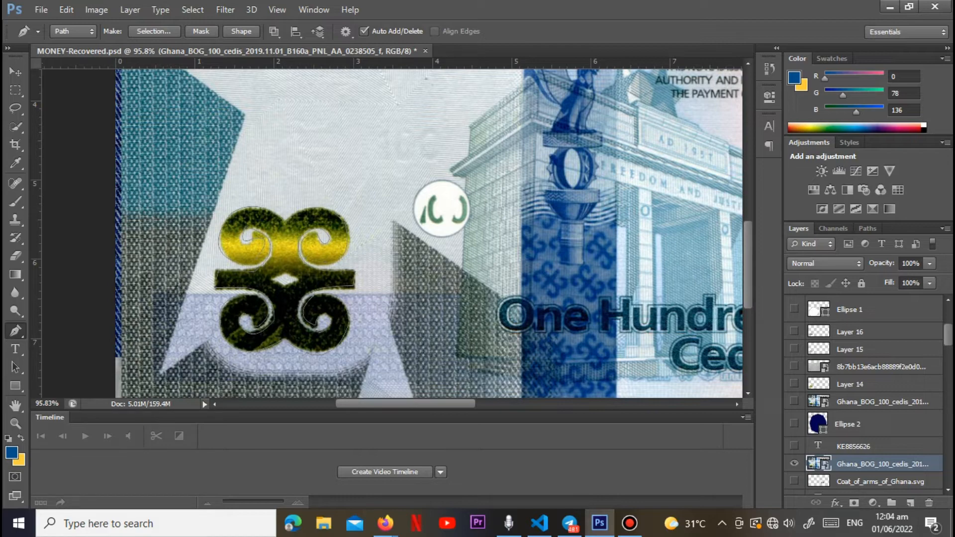
# Step: Show the serial number text layer above the banknote reference and add a new layer directly above Layer 14
pyautogui.scroll(3, 863, 395)
pyautogui.scroll(-3, 864, 395)
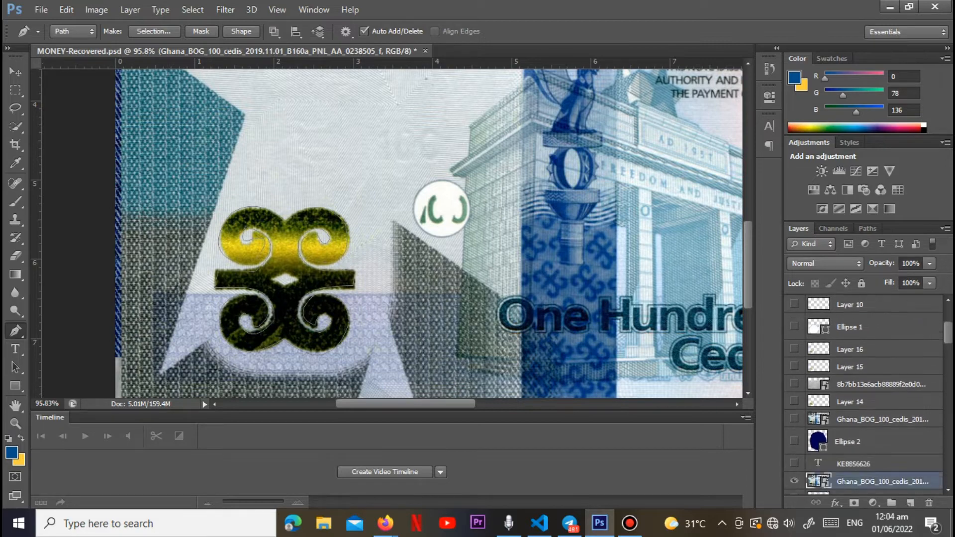
pyautogui.scroll(-4, 864, 396)
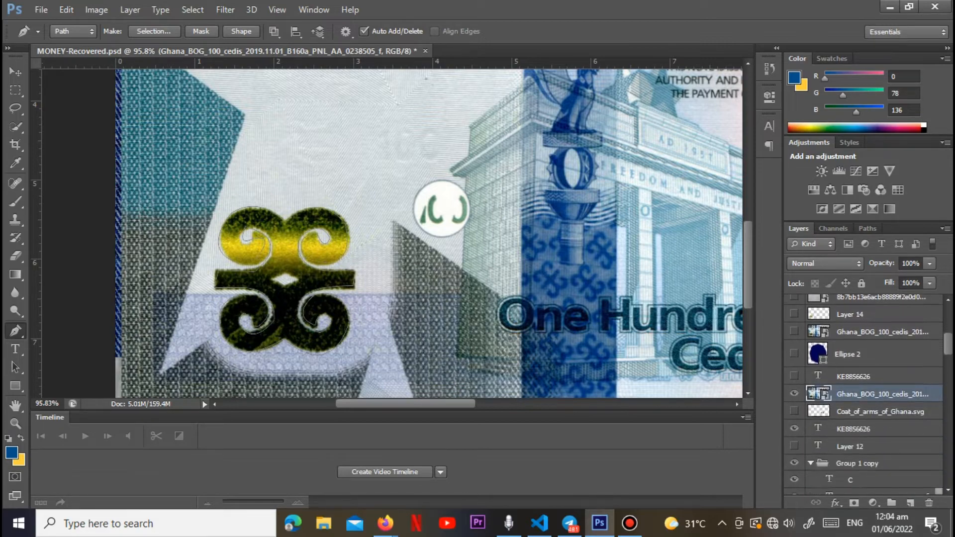
pyautogui.click(795, 377)
pyautogui.click(865, 314)
pyautogui.click(911, 503)
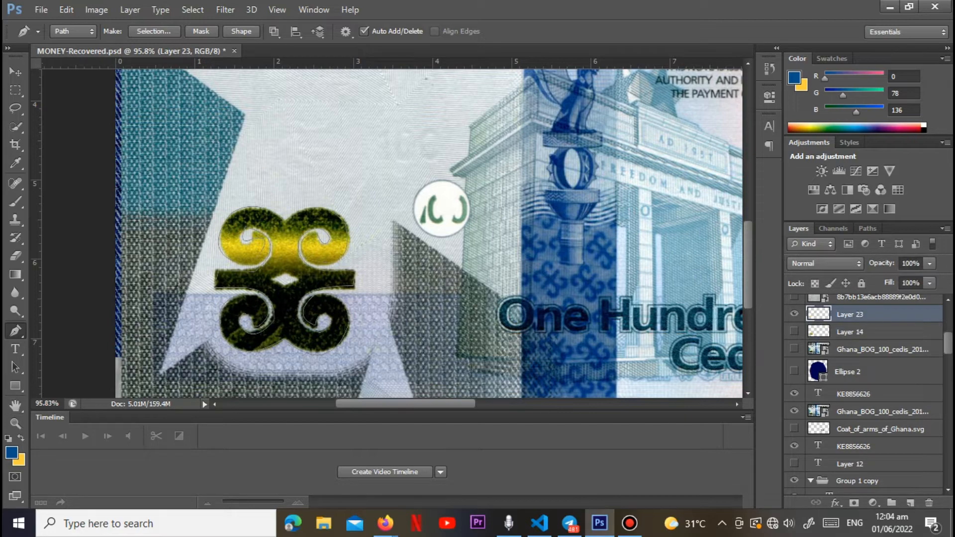
# Step: Convert the traced path into a new anti-aliased selection with a feather radius of 0 pixels
pyautogui.click(15, 386)
pyautogui.rightClick(277, 172)
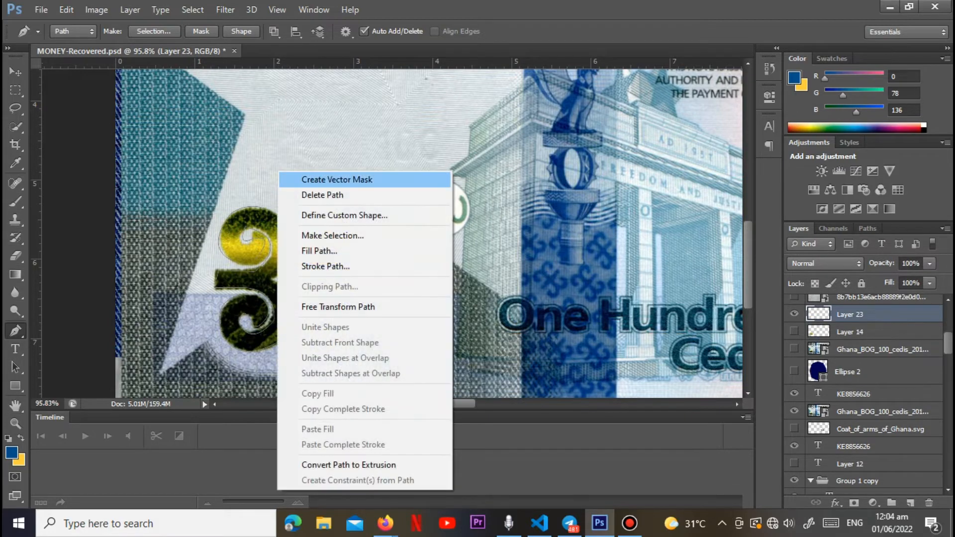
pyautogui.click(323, 235)
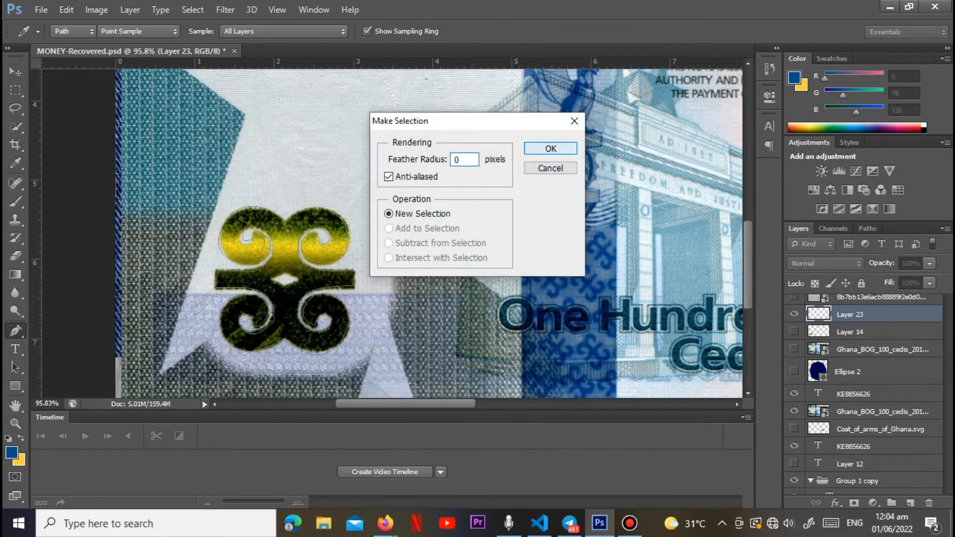
pyautogui.click(551, 148)
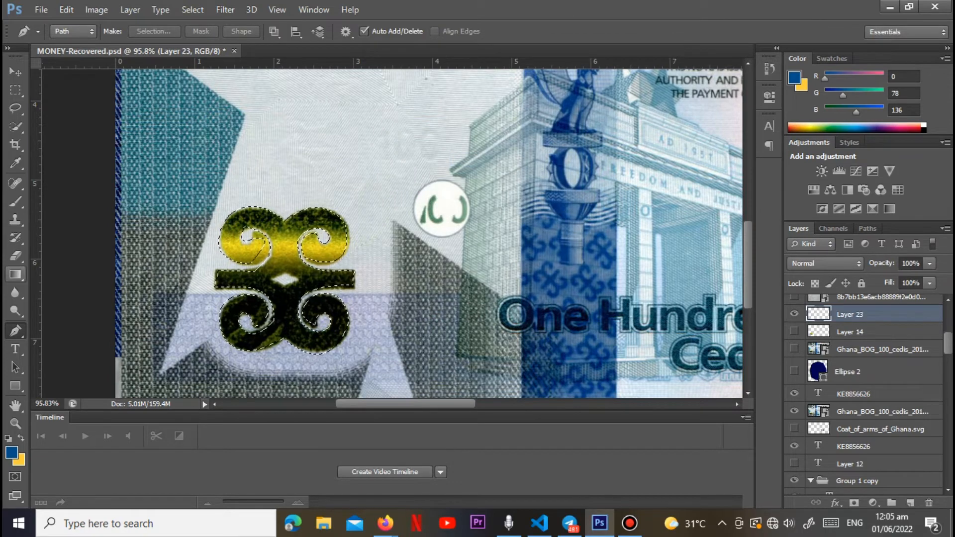
# Step: Load the Foreground to Background gradient preset and set its first color stop to dark olive 2e3700, sampled from the symbol
pyautogui.click(15, 275)
pyautogui.click(74, 32)
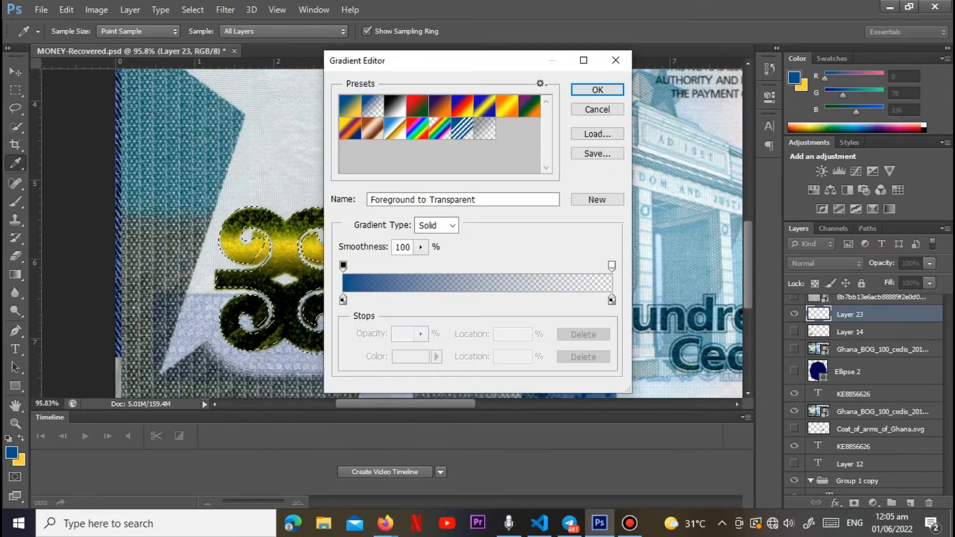
pyautogui.click(350, 106)
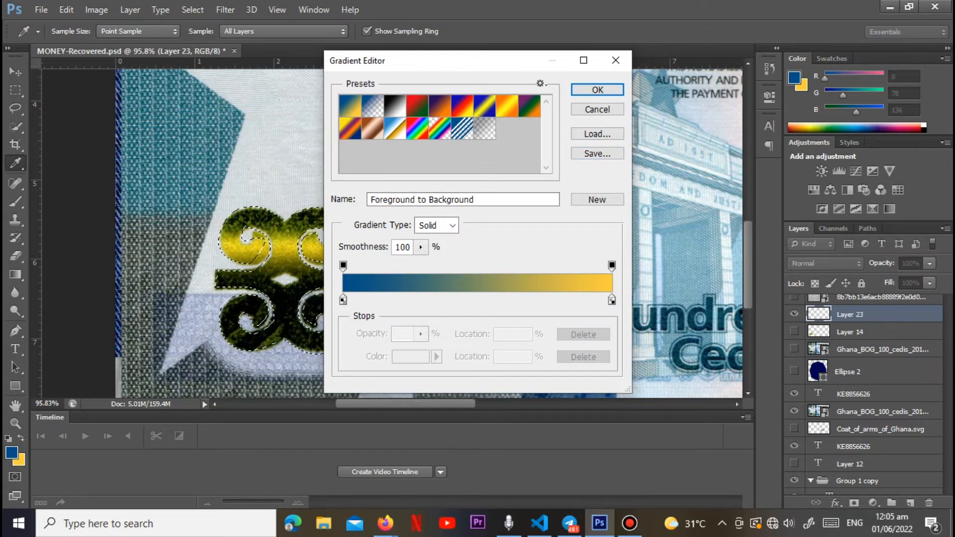
pyautogui.doubleClick(343, 300)
pyautogui.click(249, 254)
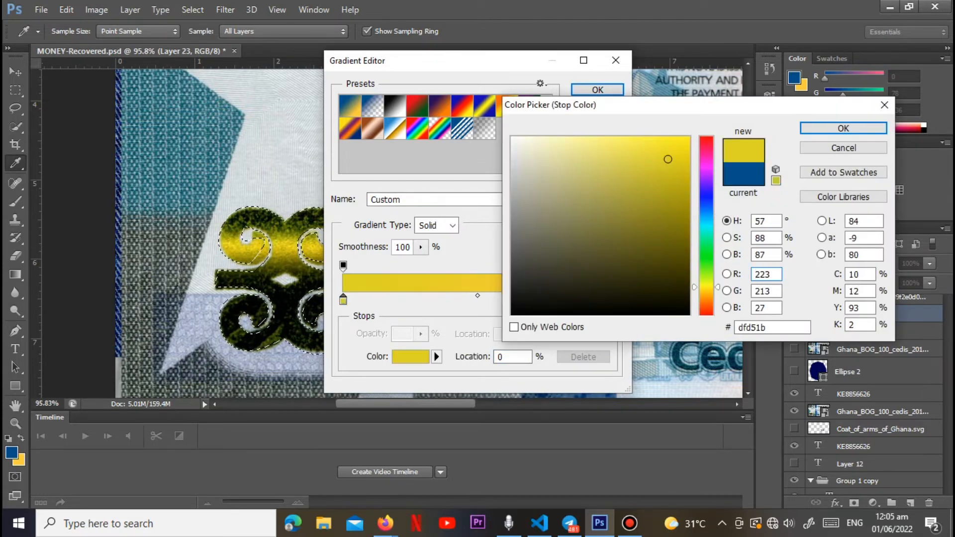
pyautogui.click(258, 270)
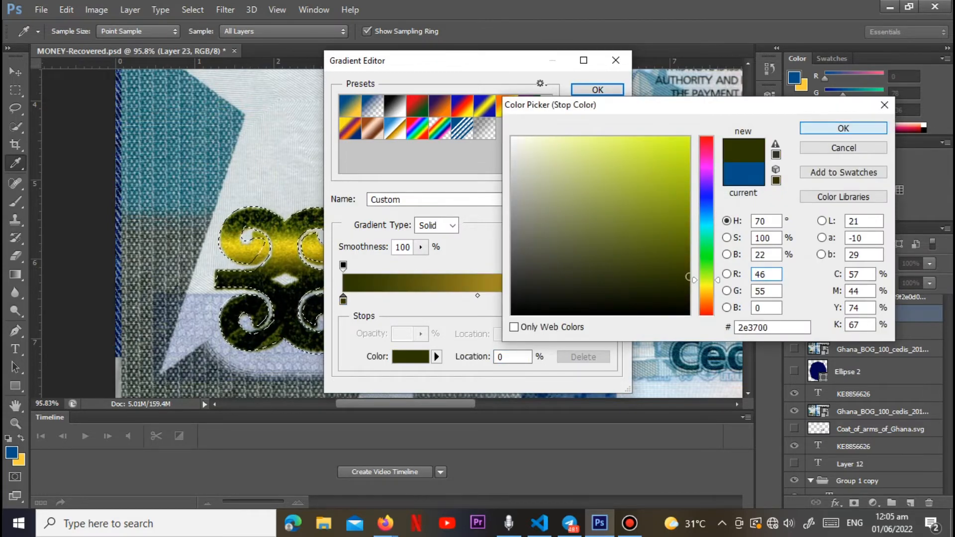
pyautogui.click(843, 128)
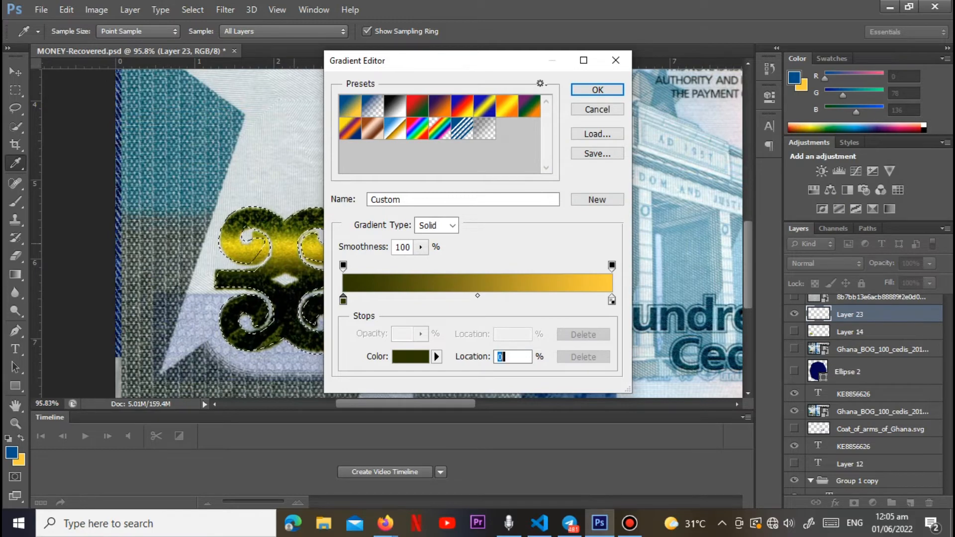
# Step: Set the gradient's end stop to yellow e7d21f and fill the symbol selection with it, dark at the bottom to yellow at the top
pyautogui.click(611, 300)
pyautogui.doubleClick(612, 300)
pyautogui.click(256, 247)
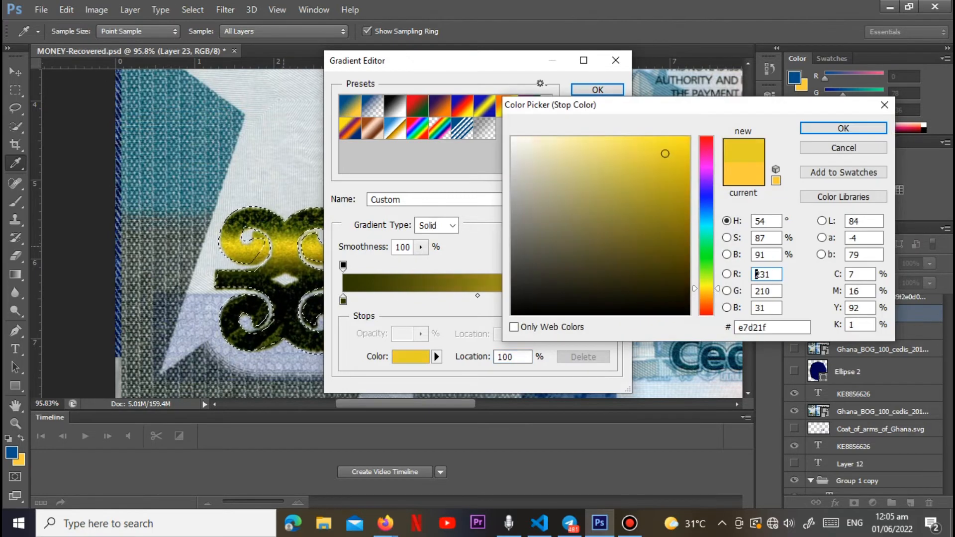
pyautogui.click(843, 127)
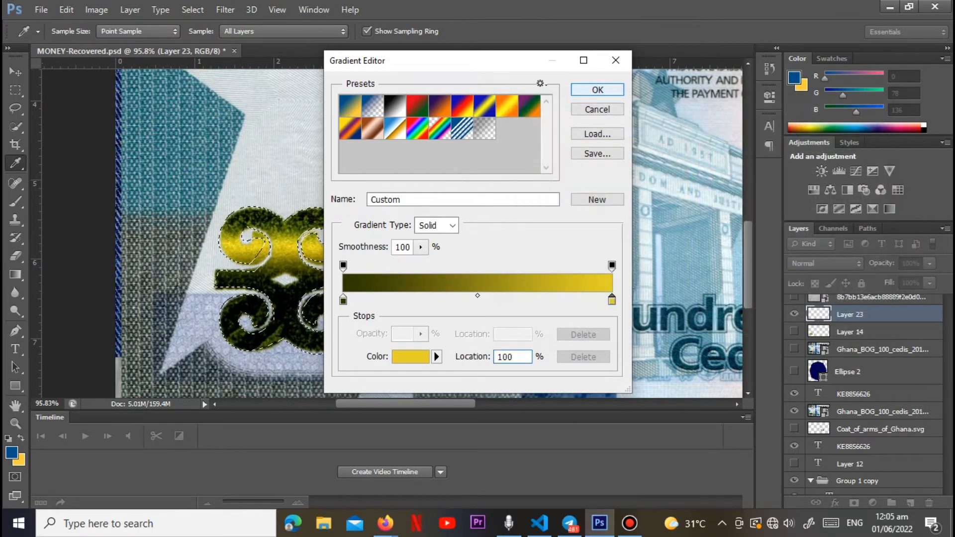
pyautogui.click(598, 90)
pyautogui.moveTo(292, 368); pyautogui.dragTo(273, 198)
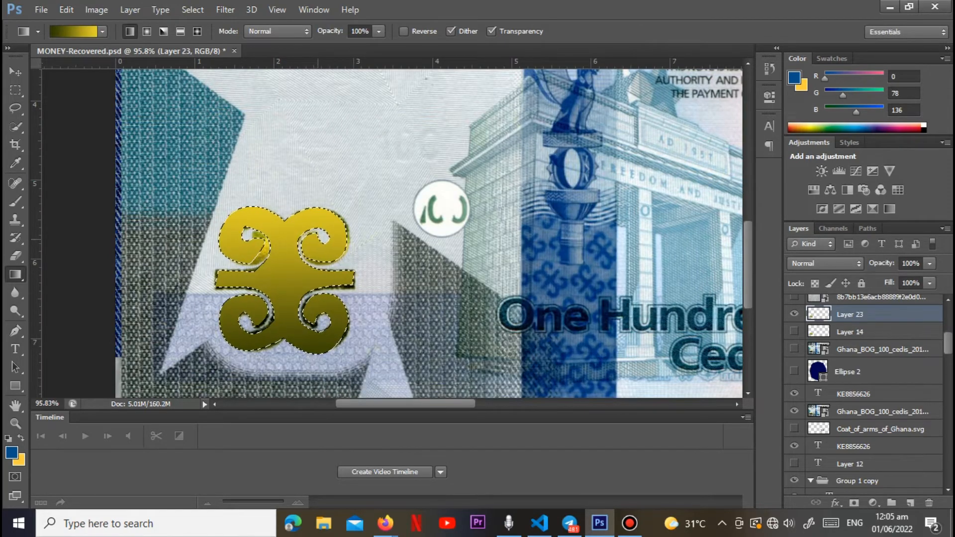
# Step: Place another copy of the grey 8b7bb13e6acb88889f2e0d0d7c00d5f2 textile texture image above the existing texture layer of that name
pyautogui.scroll(1, 866, 393)
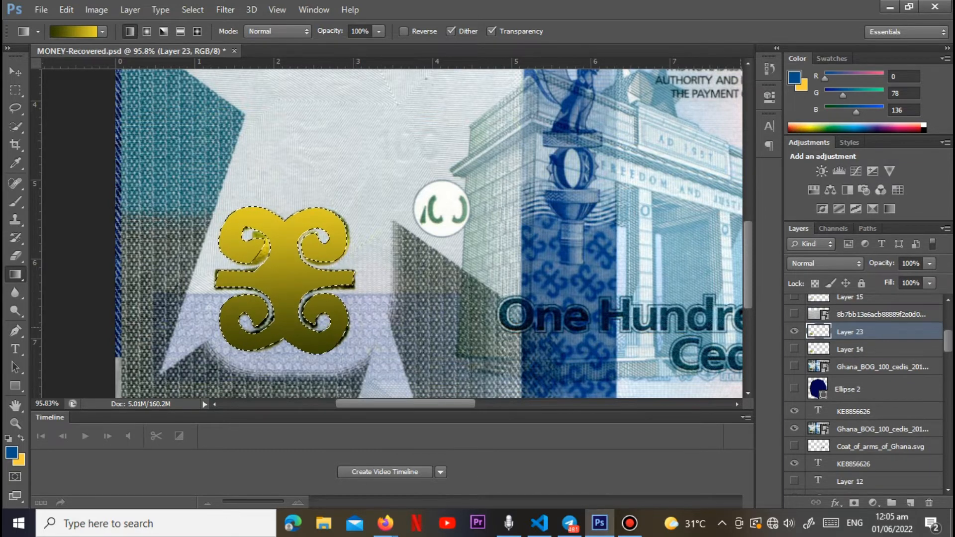
pyautogui.click(880, 315)
pyautogui.click(41, 10)
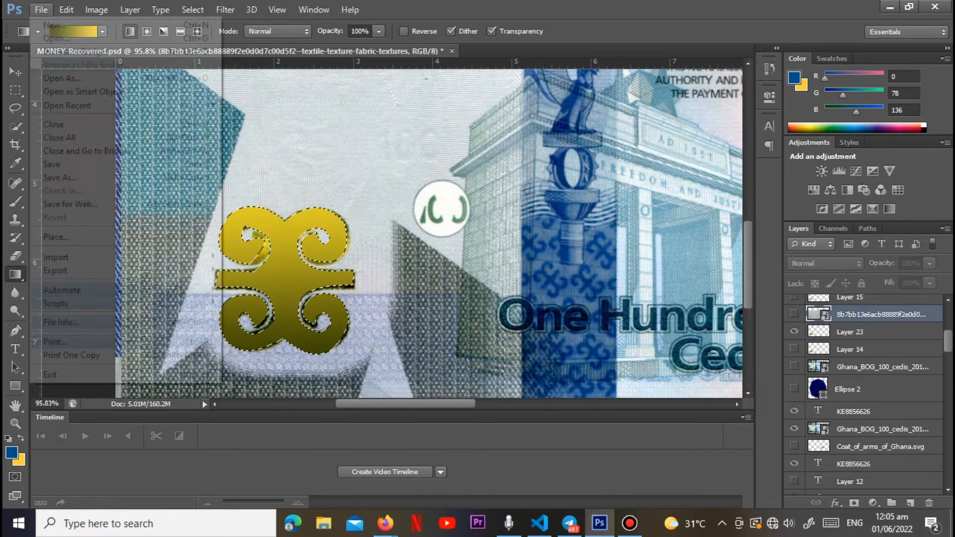
pyautogui.click(55, 235)
pyautogui.click(689, 154)
pyautogui.click(807, 445)
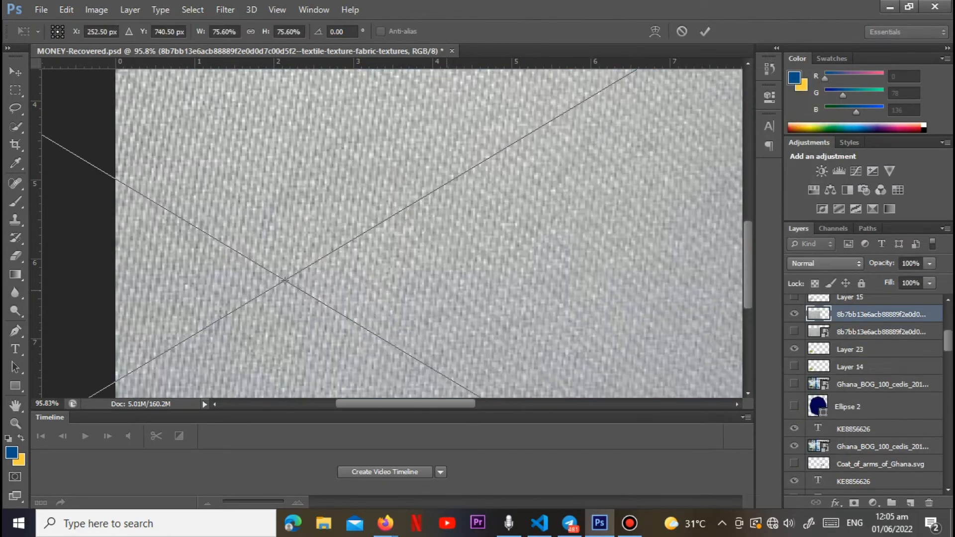
pyautogui.press('Return')
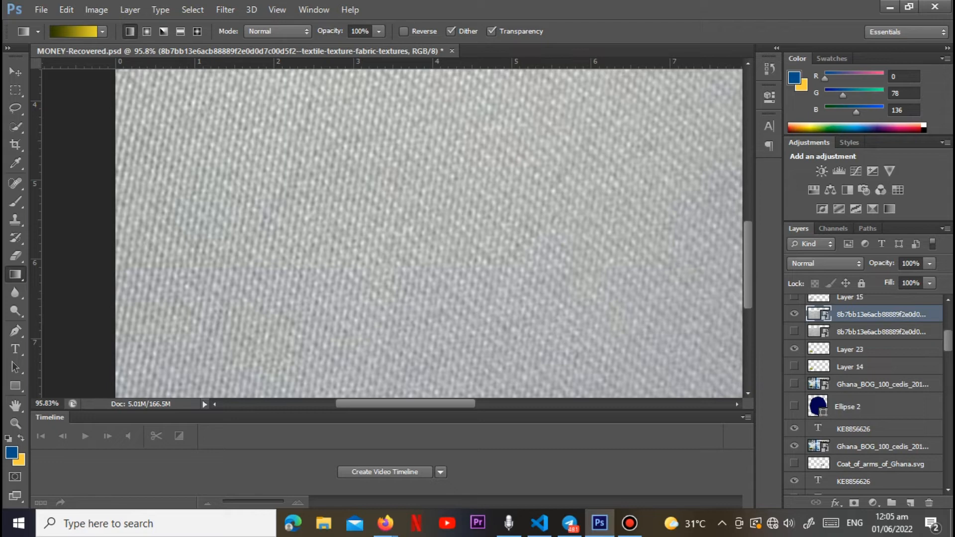
# Step: Load the symbol's outline from Layer 23, copy that shape of the texture image onto a new layer, and hide the source texture
pyautogui.click(850, 349)
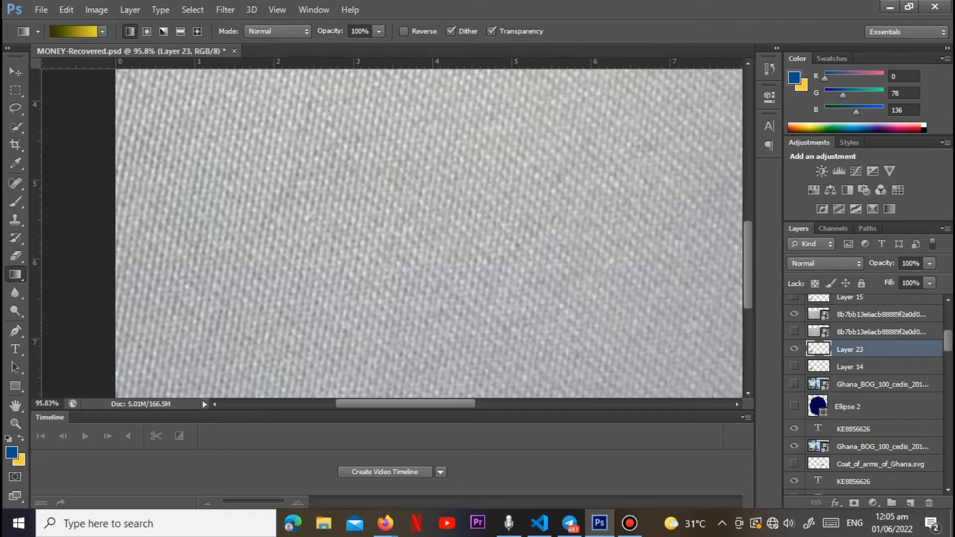
pyautogui.keyDown('ctrl'); pyautogui.click(818, 349); pyautogui.keyUp('ctrl')
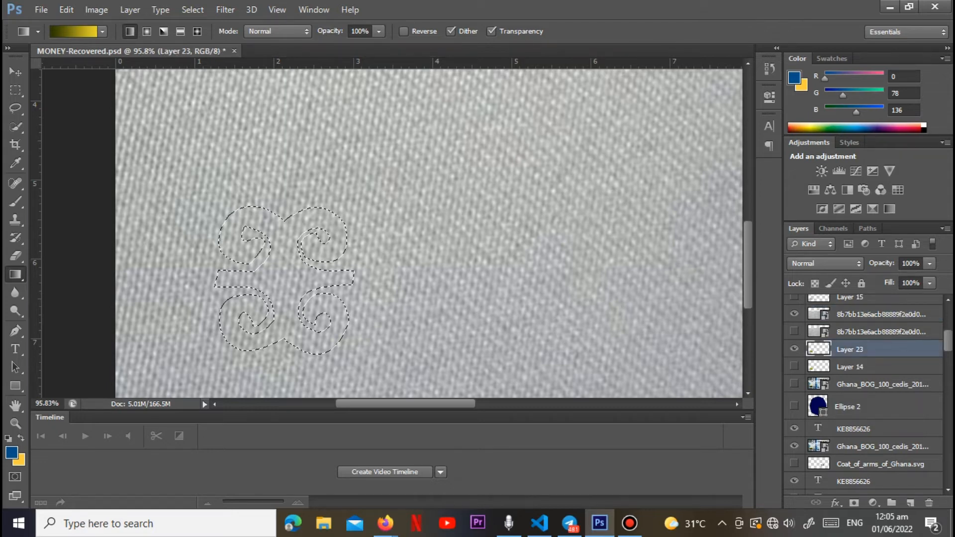
pyautogui.click(866, 315)
pyautogui.hotkey('ctrl', 'j')
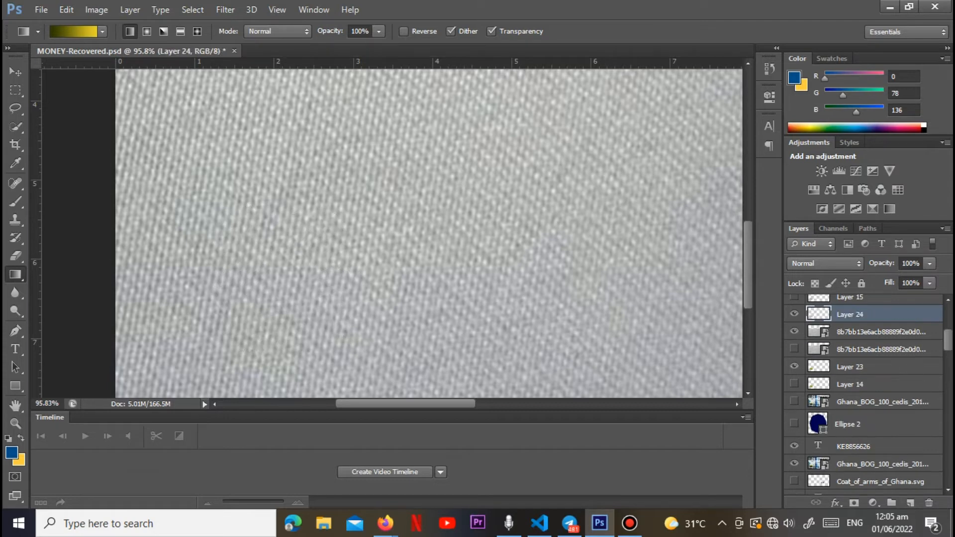
pyautogui.click(795, 332)
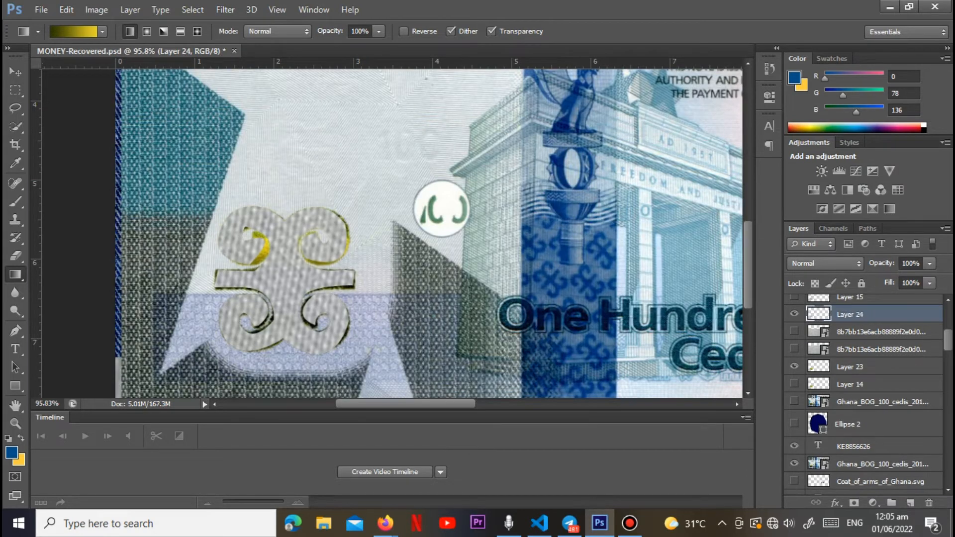
# Step: Blend the symbol-shaped texture layer over the gold gradient with Soft Light at 75% fill
pyautogui.click(794, 314)
pyautogui.click(794, 315)
pyautogui.click(825, 264)
pyautogui.click(815, 186)
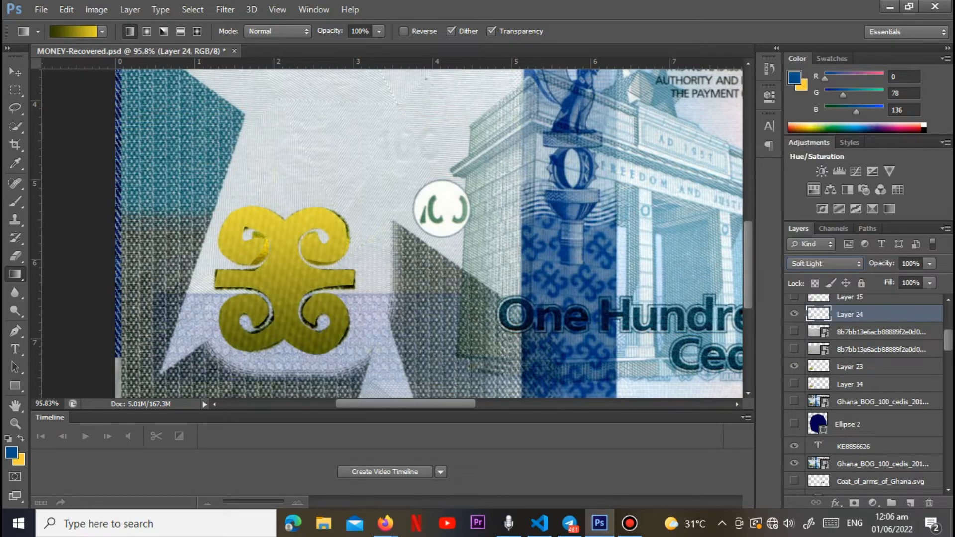
pyautogui.click(929, 283)
pyautogui.moveTo(931, 298); pyautogui.dragTo(912, 299)
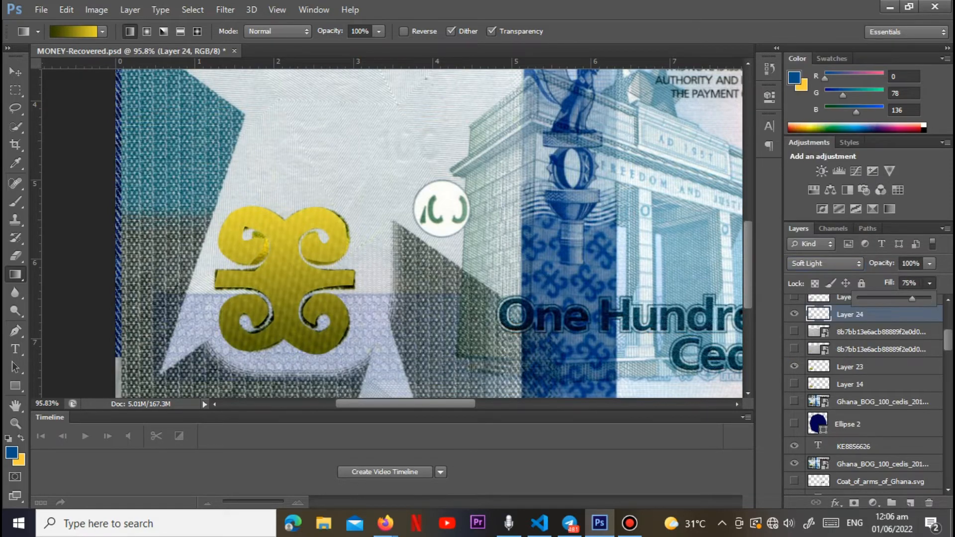
# Step: Merge the symbol's texture into Layer 23 and delete the two hidden textile texture images
pyautogui.click(880, 349)
pyautogui.keyDown('shift'); pyautogui.click(880, 349); pyautogui.keyUp('shift')
pyautogui.press('Delete')
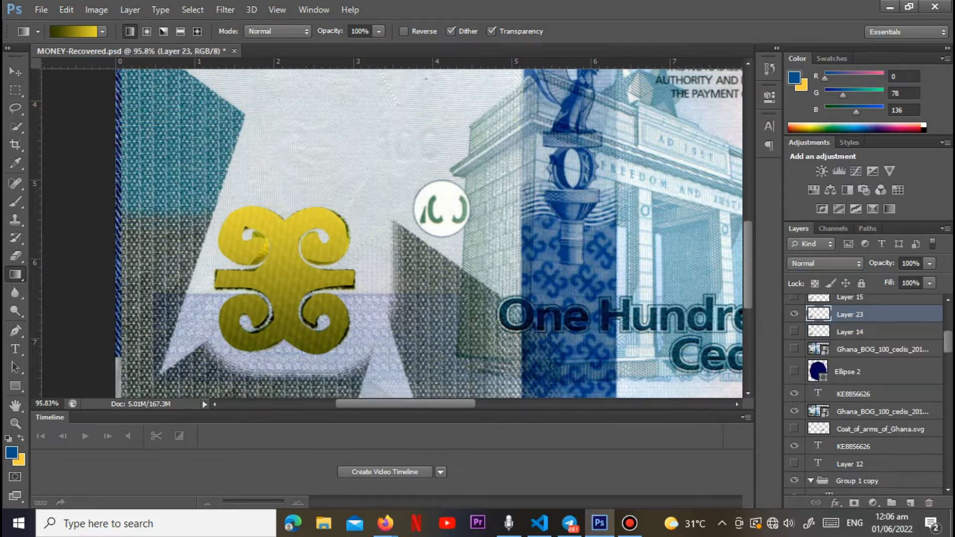
# Step: Hide Layer 23 and show the earlier gold symbol on Layer 14 with its shading on Layer 16
pyautogui.click(794, 314)
pyautogui.click(794, 331)
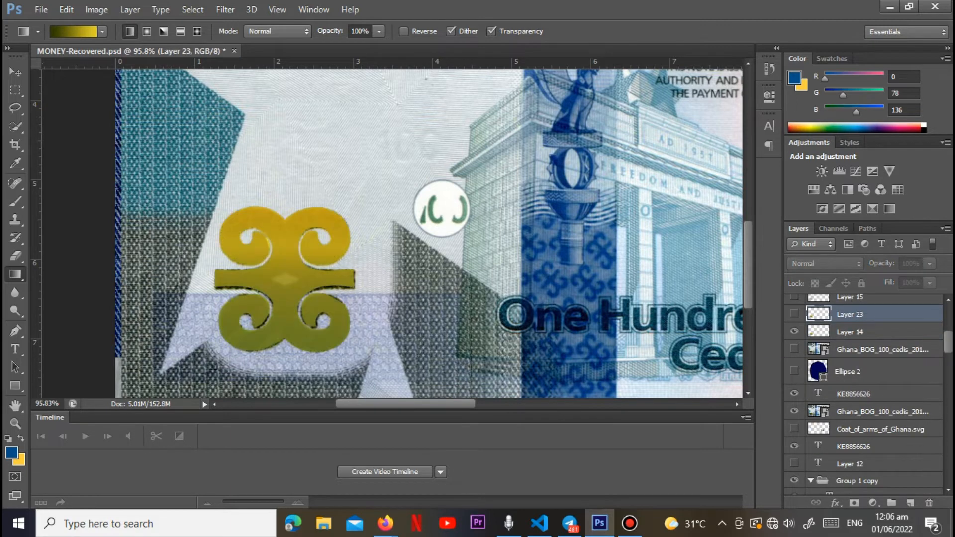
pyautogui.scroll(3, 794, 348)
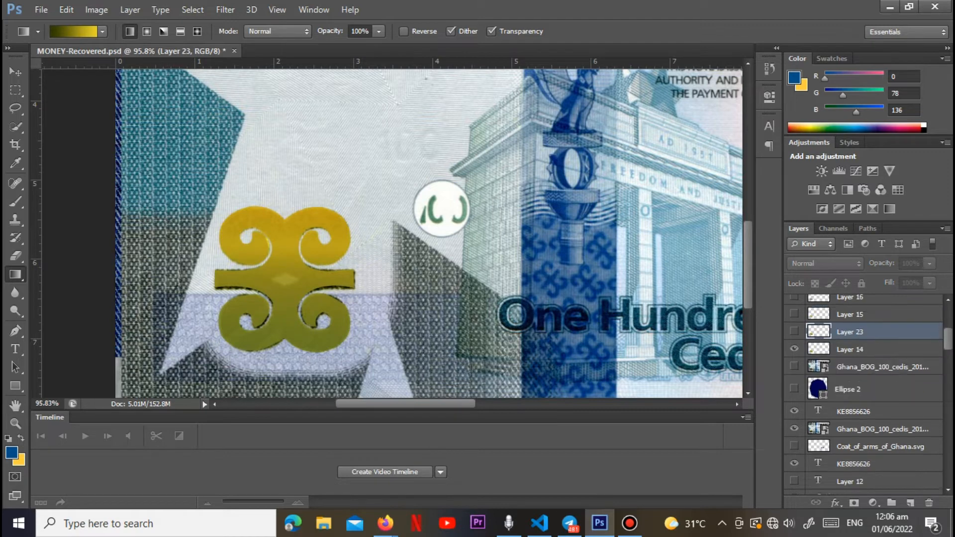
pyautogui.click(794, 349)
pyautogui.click(794, 348)
pyautogui.click(794, 331)
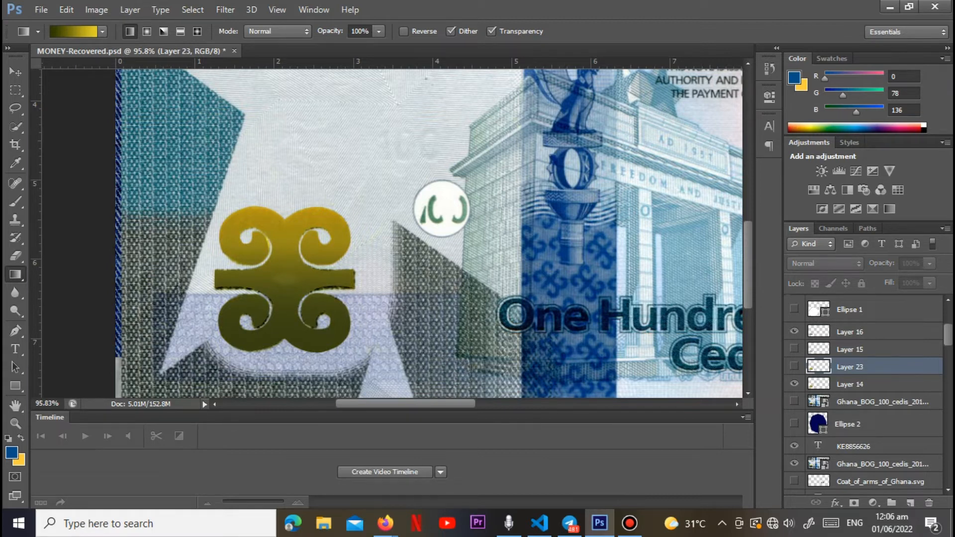
# Step: Hide the Ghana_BOG_100_cedis reference image beneath the symbol layers
pyautogui.scroll(1, 866, 395)
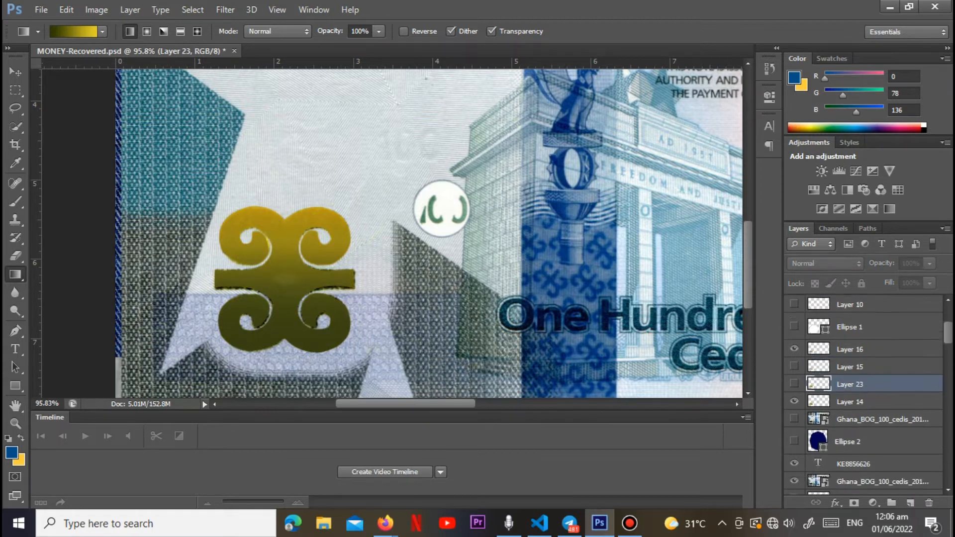
pyautogui.scroll(-2, 866, 396)
pyautogui.click(794, 446)
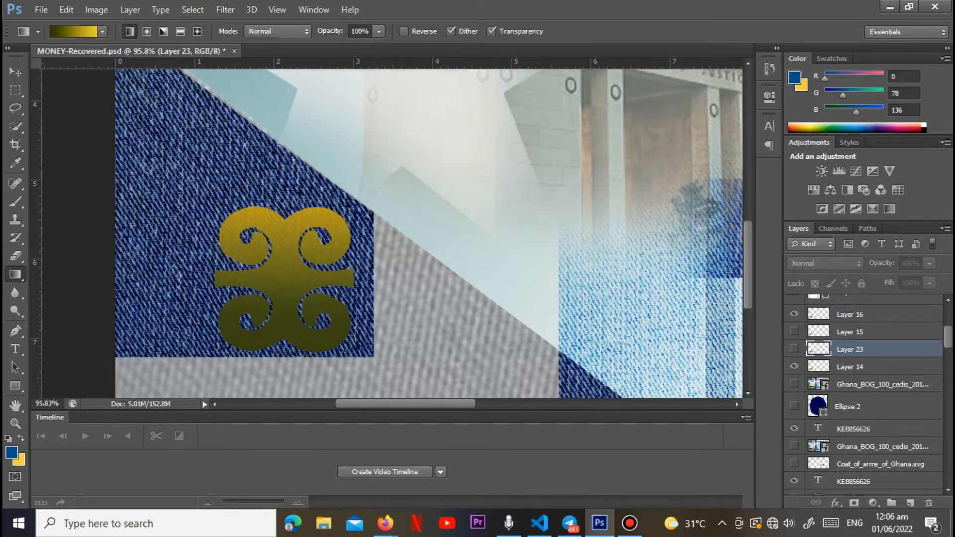
# Step: Examine the whole banknote design and compare the symbol with and without Layer 23
pyautogui.scroll(1, 566, 234)
pyautogui.scroll(4, 566, 298)
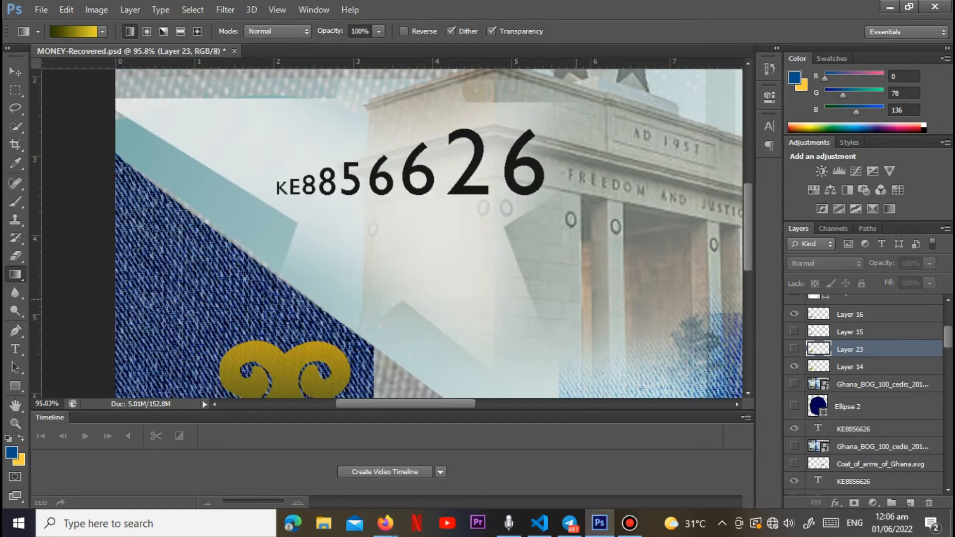
pyautogui.scroll(-6, 578, 301)
pyautogui.scroll(-2, 439, 233)
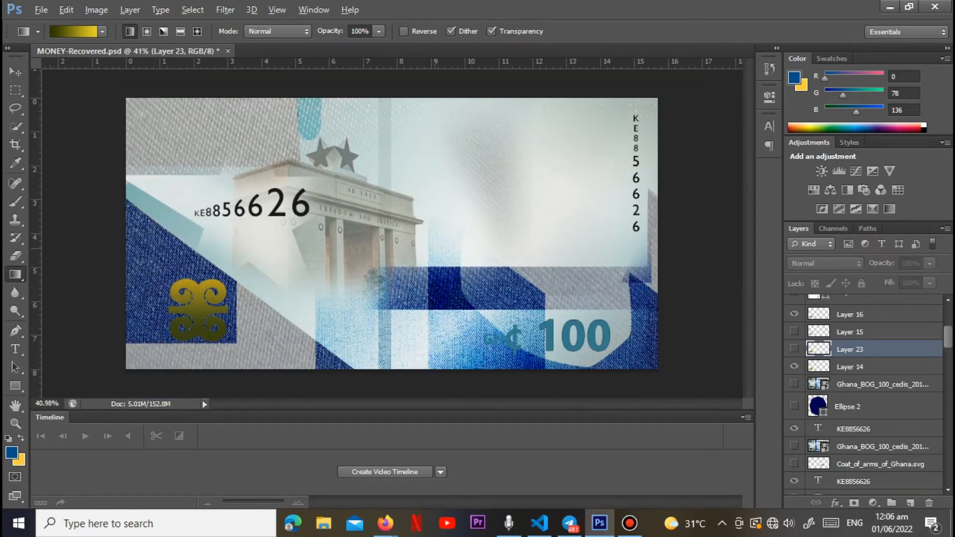
pyautogui.scroll(1, 392, 234)
pyautogui.click(794, 349)
pyautogui.click(794, 349)
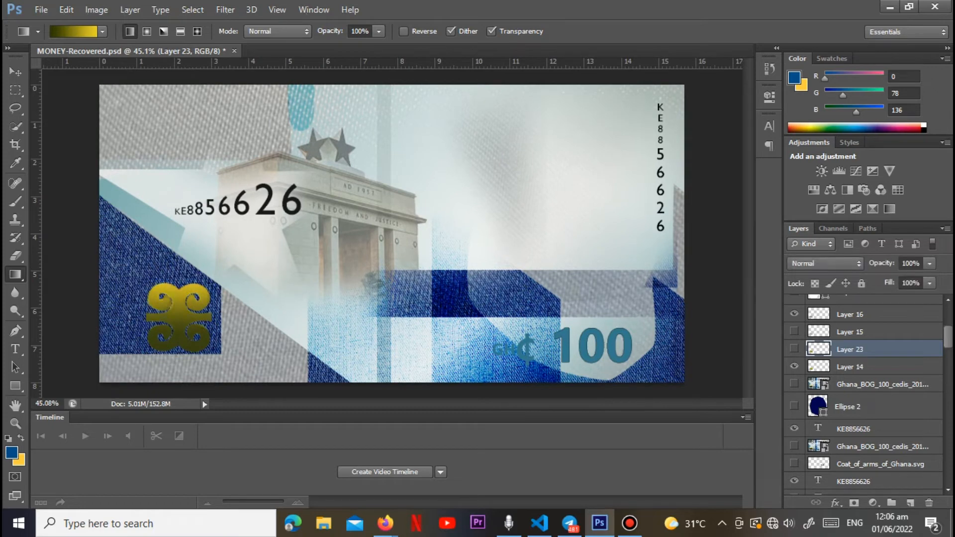
pyautogui.click(794, 349)
pyautogui.click(794, 349)
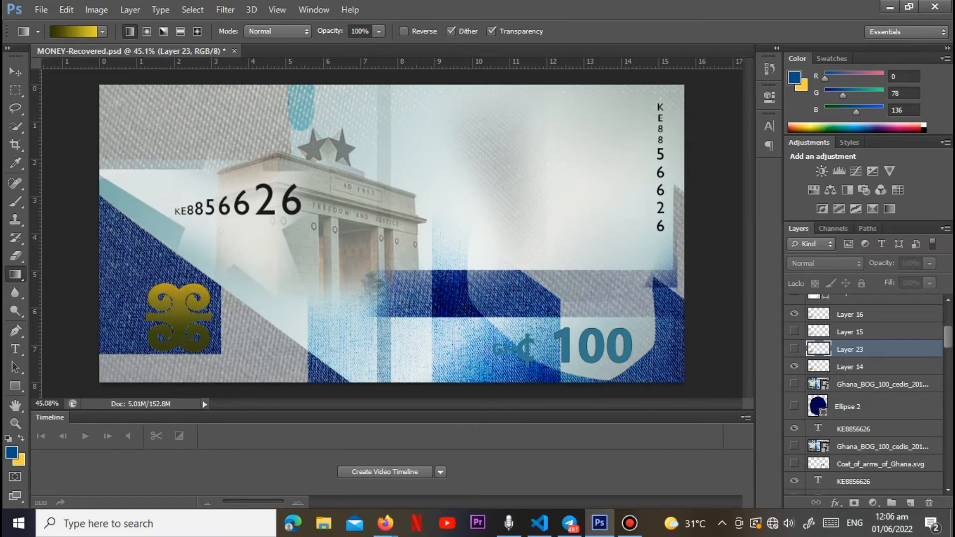
# Step: Show the white circle shape Ellipse 1 and the small marks on Layer 10 in the banknote design
pyautogui.scroll(4, 866, 391)
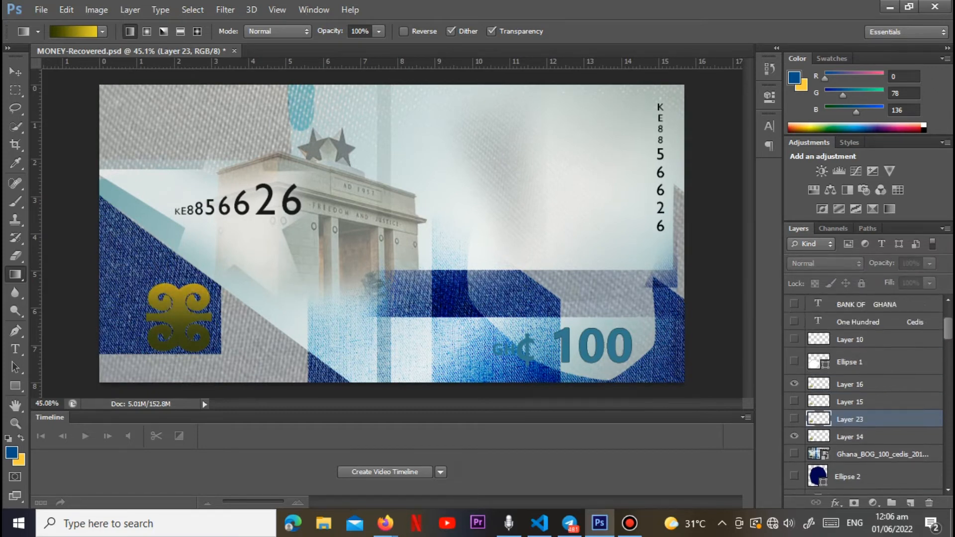
pyautogui.click(794, 361)
pyautogui.scroll(5, 349, 279)
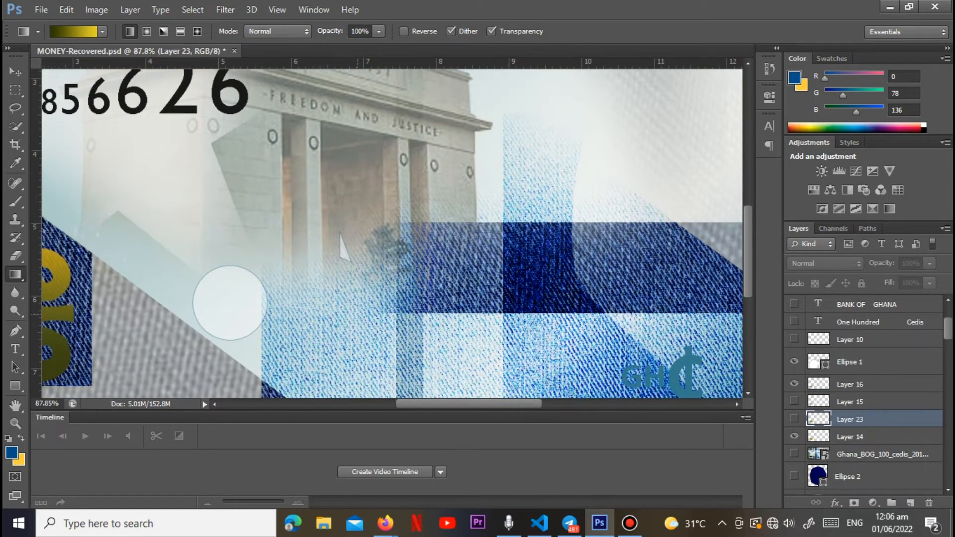
pyautogui.scroll(1, 340, 233)
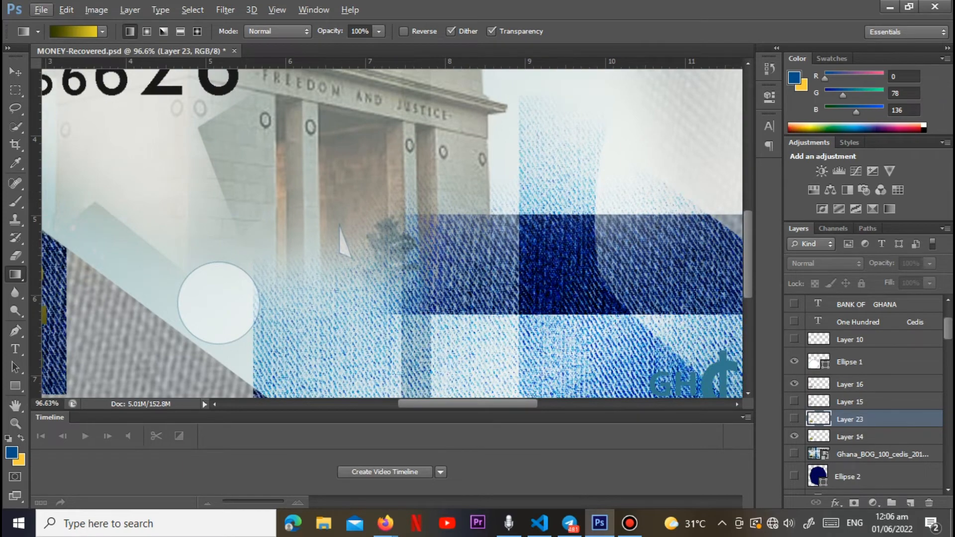
pyautogui.click(794, 340)
pyautogui.scroll(-5, 451, 125)
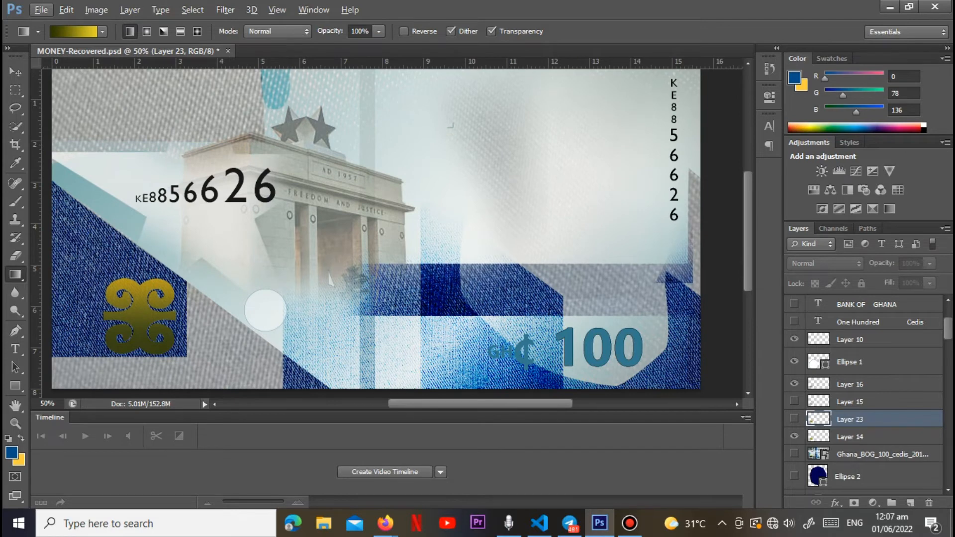
pyautogui.scroll(1, 795, 357)
pyautogui.click(794, 357)
pyautogui.click(794, 356)
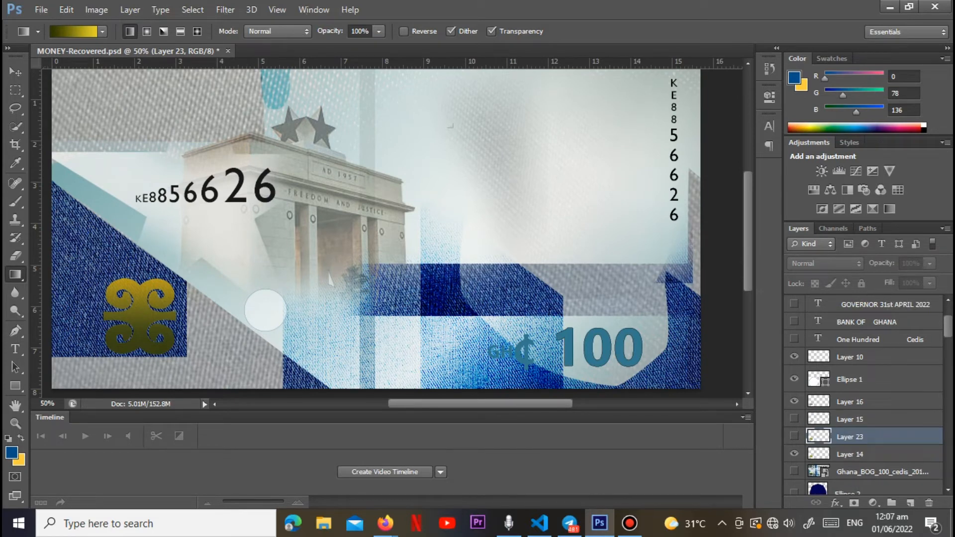
# Step: Show the One Hundred Cedis text layer and open its text for editing to inspect the font settings
pyautogui.scroll(2, 845, 378)
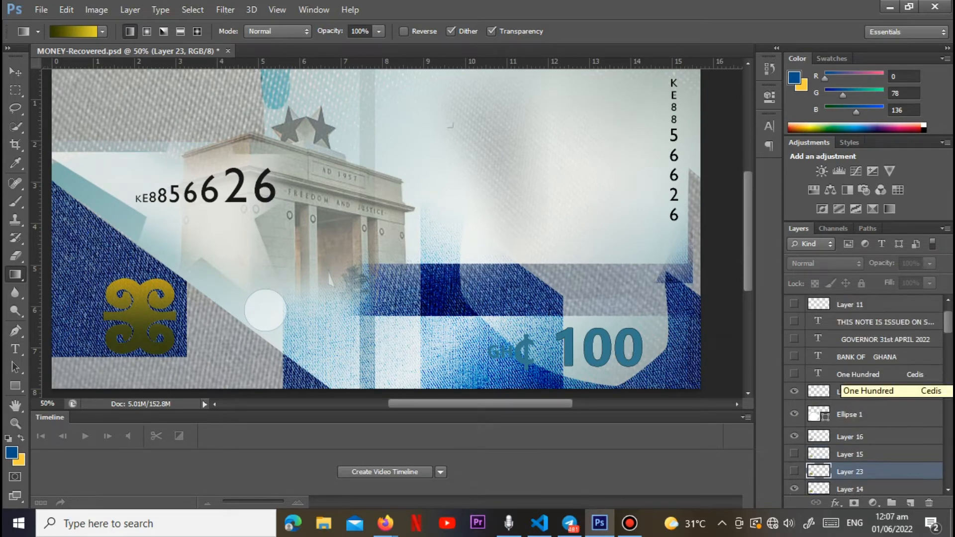
pyautogui.click(794, 374)
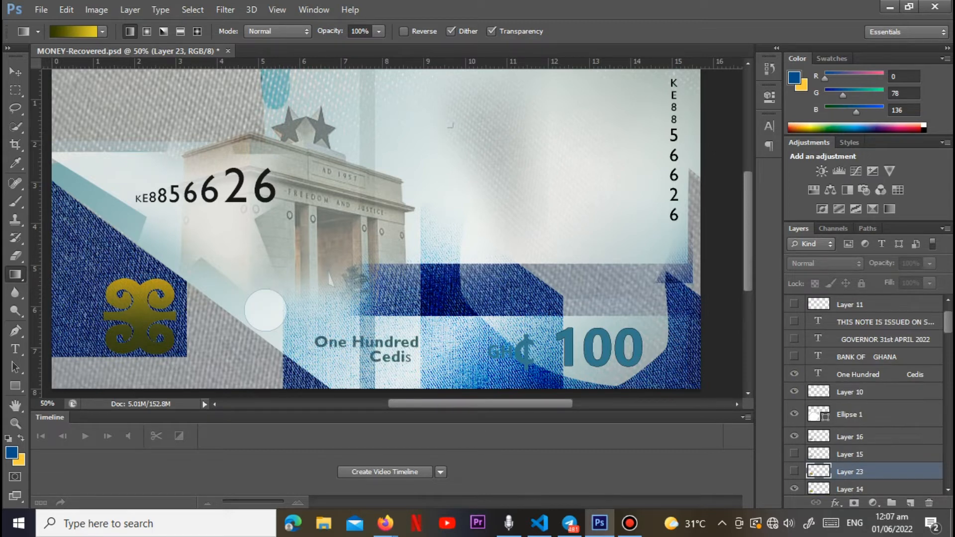
pyautogui.click(15, 349)
pyautogui.click(382, 357)
pyautogui.moveTo(407, 358); pyautogui.dragTo(328, 343)
pyautogui.click(364, 343)
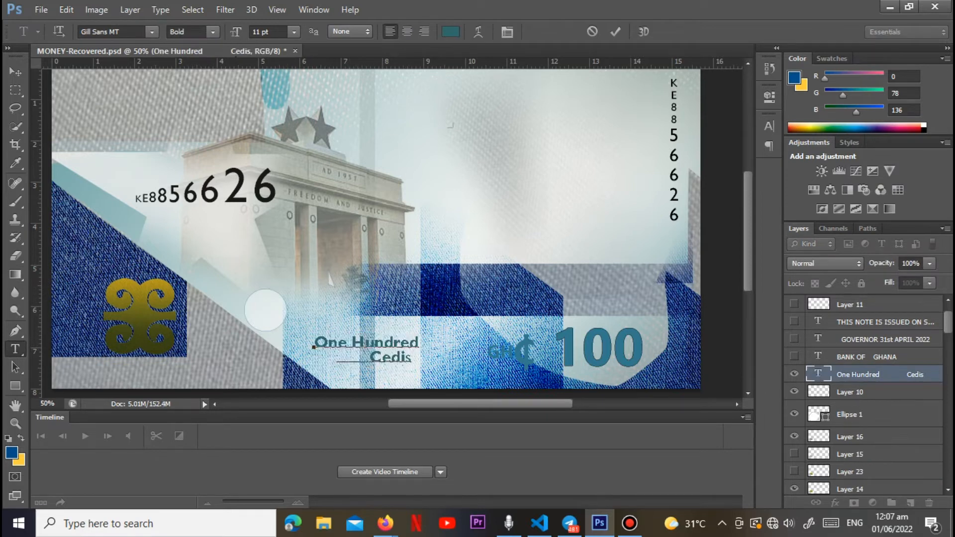
# Step: Show the BANK OF GHANA, GOVERNOR 31st APRIL 2022 and THIS NOTE IS ISSUED ON STATUTORY AUTHORITY text layers
pyautogui.click(867, 357)
pyautogui.click(795, 357)
pyautogui.scroll(4, 392, 233)
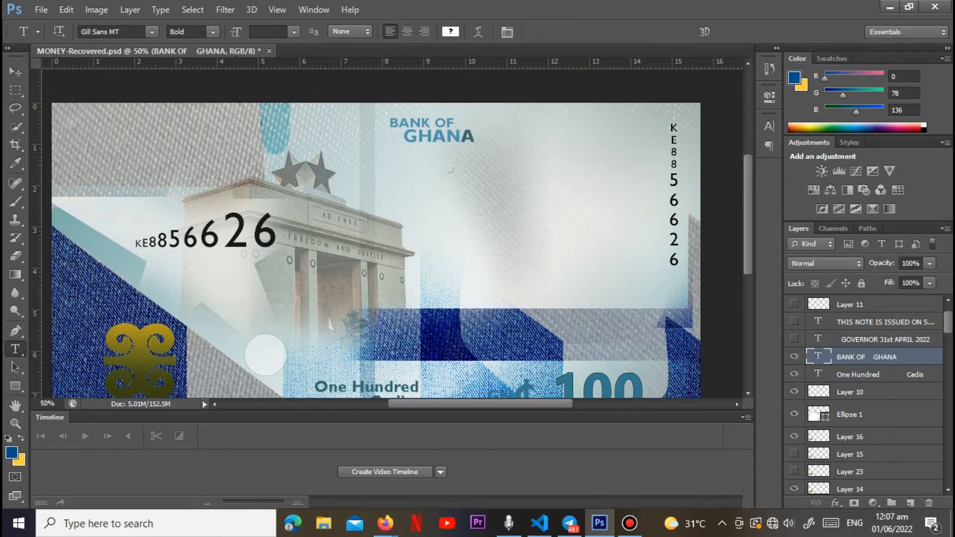
pyautogui.click(794, 339)
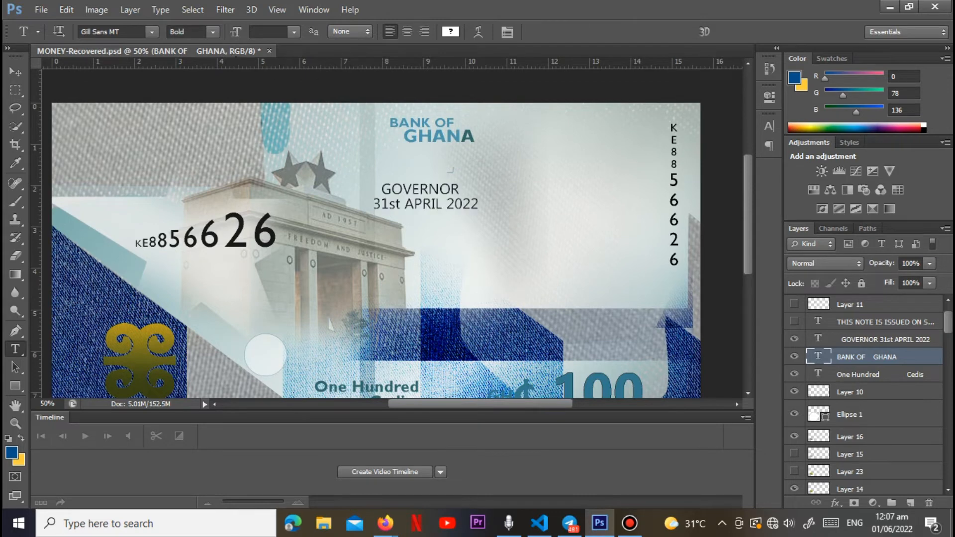
pyautogui.click(795, 322)
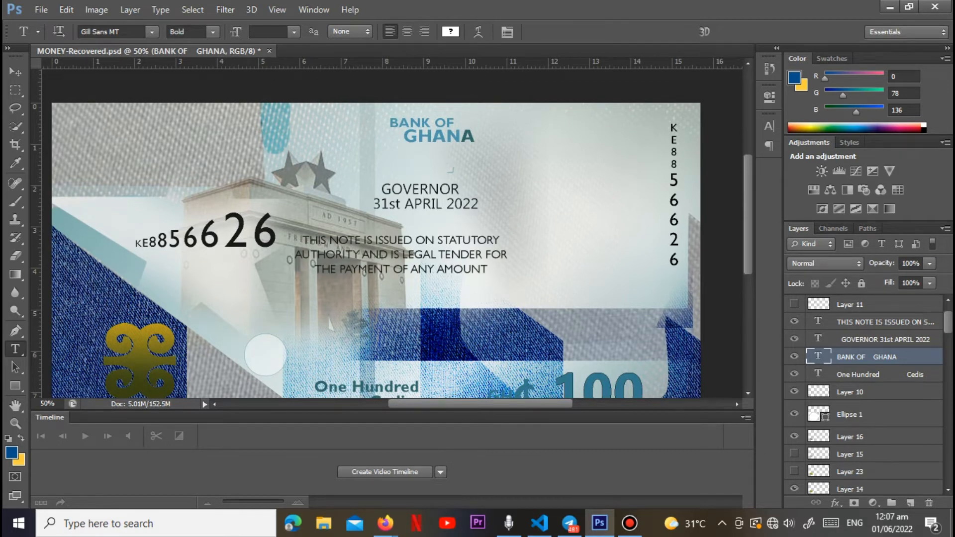
# Step: Show Layer 11 and Layer 13 with the circle's marks, and Layer 17 with the governor's signature
pyautogui.scroll(2, 794, 321)
pyautogui.click(795, 339)
pyautogui.click(794, 322)
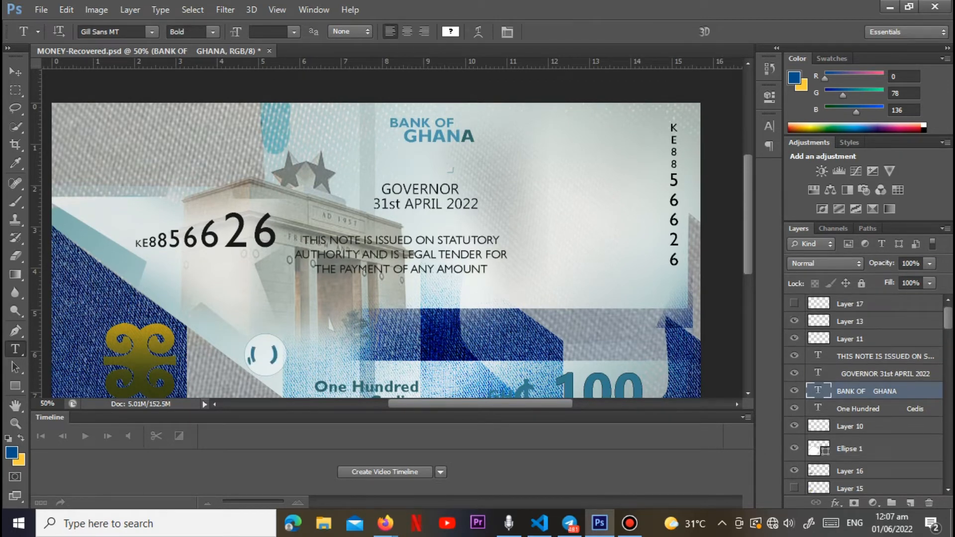
pyautogui.click(795, 321)
pyautogui.click(795, 321)
pyautogui.click(794, 322)
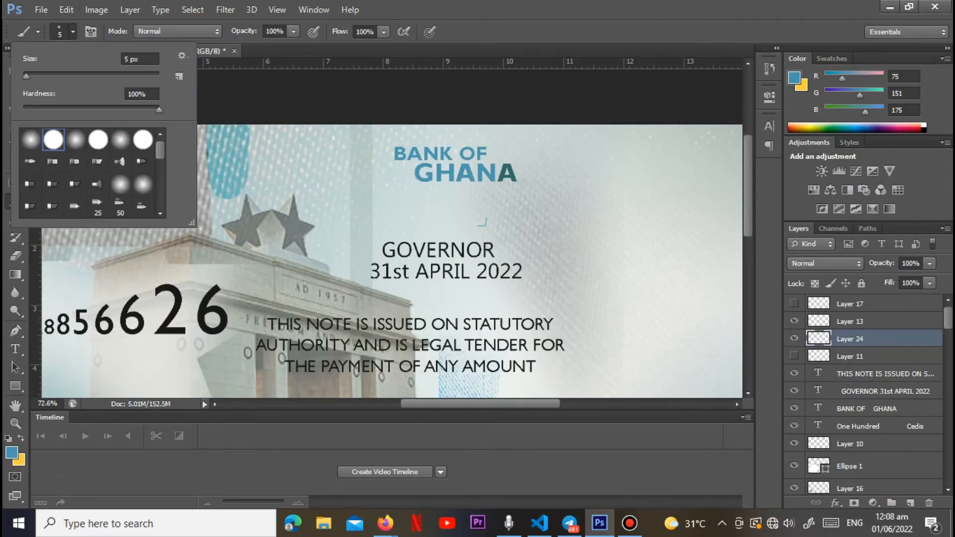
# Step: With a 3 px brush at 100% hardness, handwrite a blue signature on Layer 24 between BANK OF GHANA and GOVERNOR
pyautogui.moveTo(26, 76); pyautogui.dragTo(25, 77)
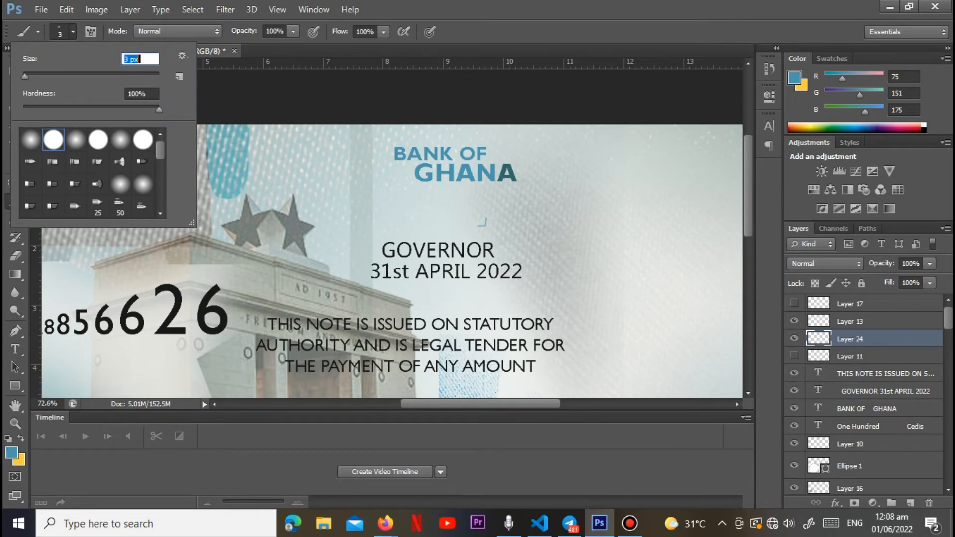
pyautogui.press('Return')
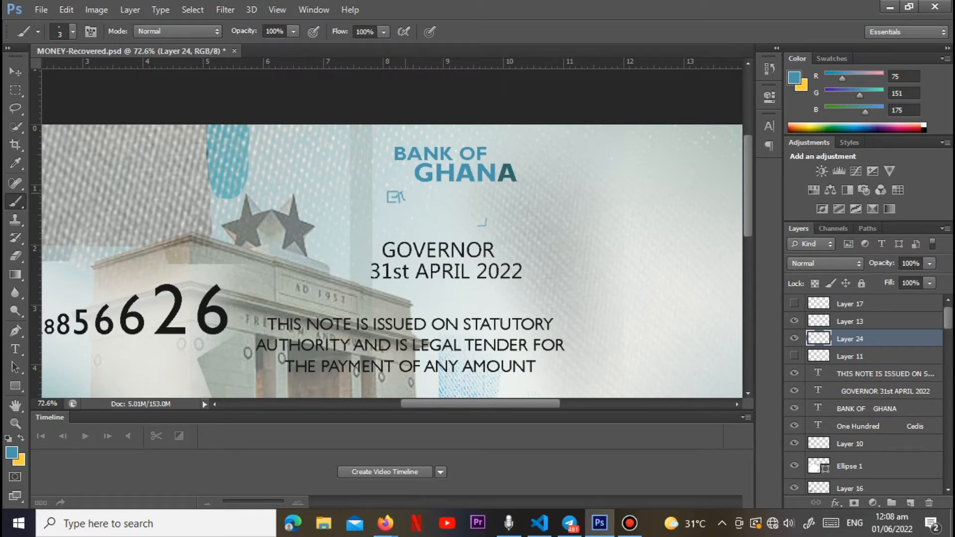
pyautogui.moveTo(410, 196); pyautogui.dragTo(405, 210)
pyautogui.moveTo(411, 198); pyautogui.dragTo(424, 200)
pyautogui.moveTo(439, 202)
pyautogui.mouseDown()
pyautogui.moveTo(441, 193)
pyautogui.moveTo(446, 201)
pyautogui.mouseUp()
pyautogui.moveTo(453, 191)
pyautogui.mouseDown()
pyautogui.moveTo(446, 201)
pyautogui.moveTo(482, 198)
pyautogui.mouseUp()
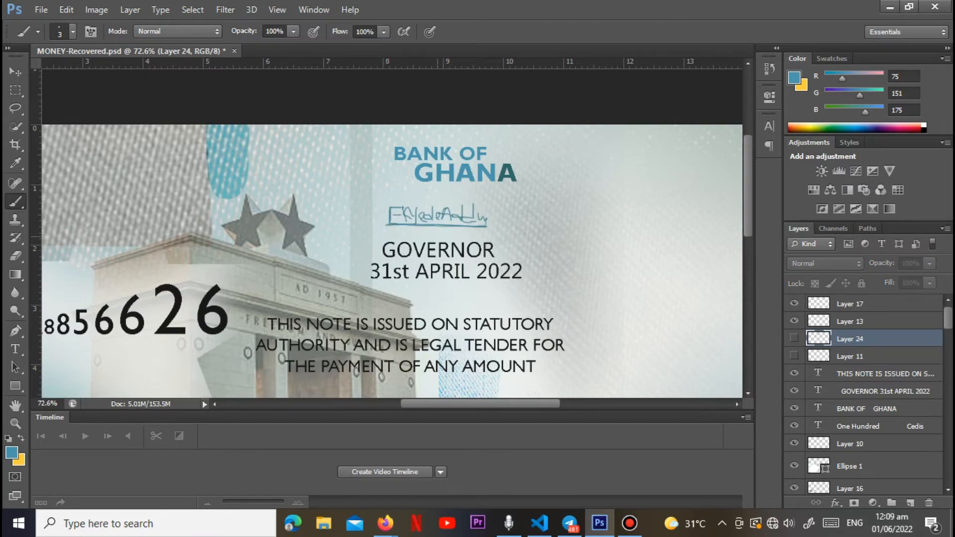
# Step: Show Layer 11 again and review the whole banknote design
pyautogui.click(795, 355)
pyautogui.keyDown('alt'); pyautogui.scroll(-6, 393, 234); pyautogui.keyUp('alt')
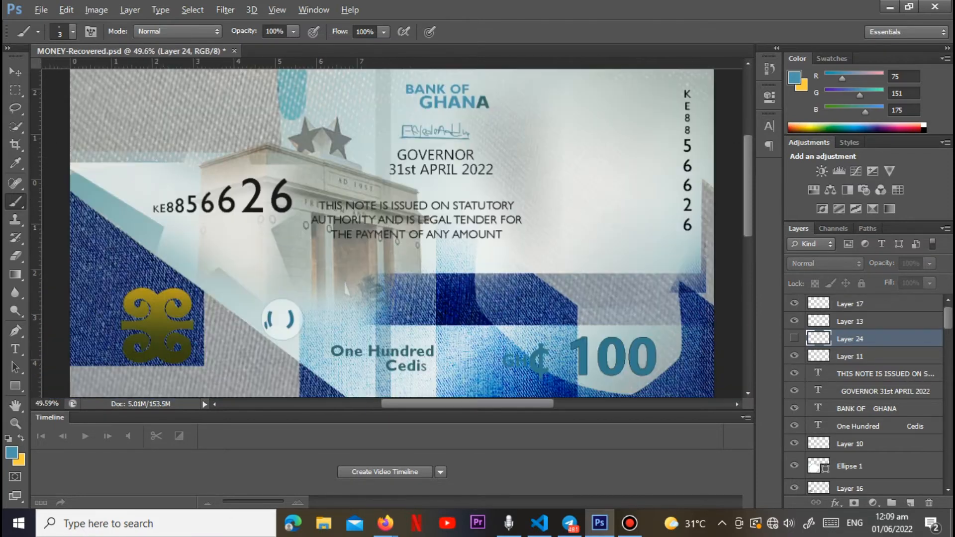
pyautogui.keyDown('alt'); pyautogui.scroll(1, 393, 234); pyautogui.keyUp('alt')
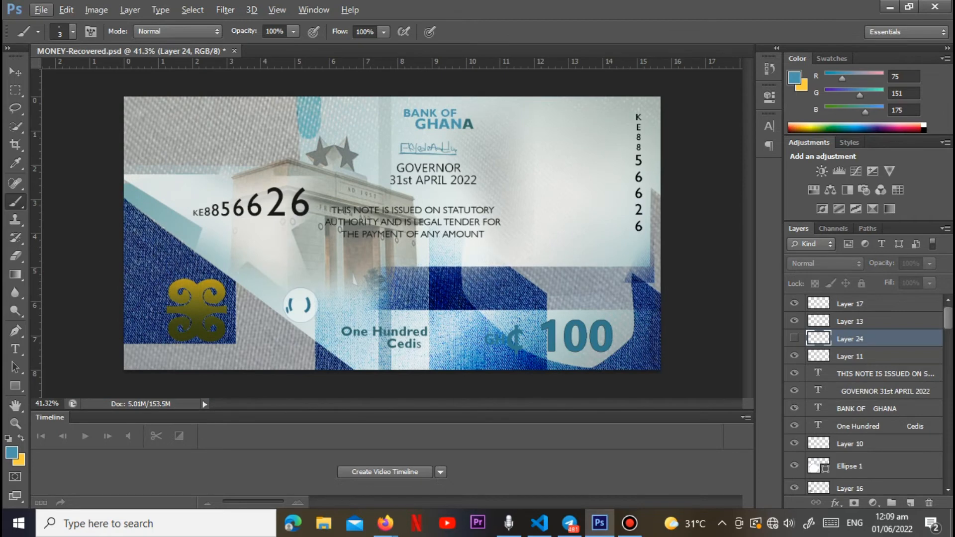
pyautogui.scroll(-5, 865, 398)
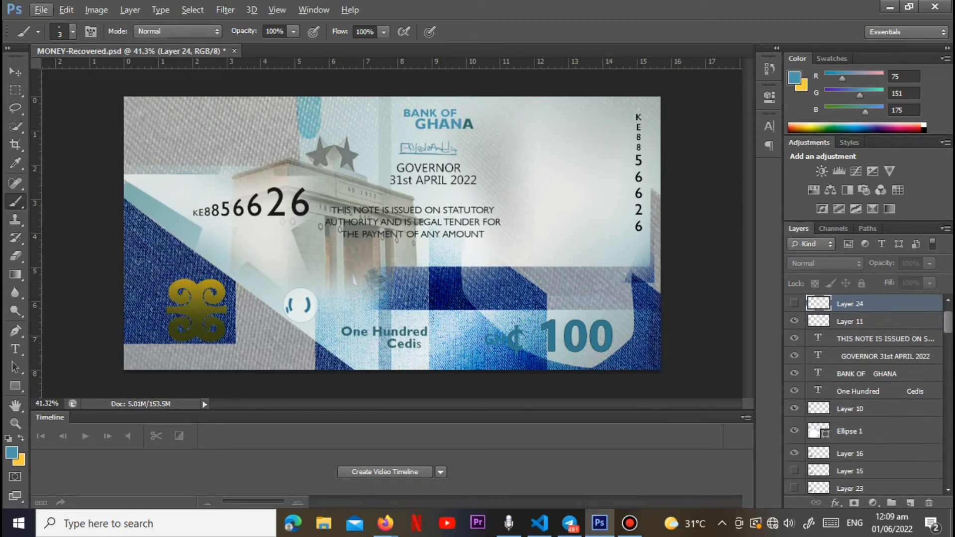
# Step: Place the portrait photo IMG_3362 from the MY-CV folder on the E: drive above Layer 4 and accept its placement
pyautogui.scroll(-6, 866, 391)
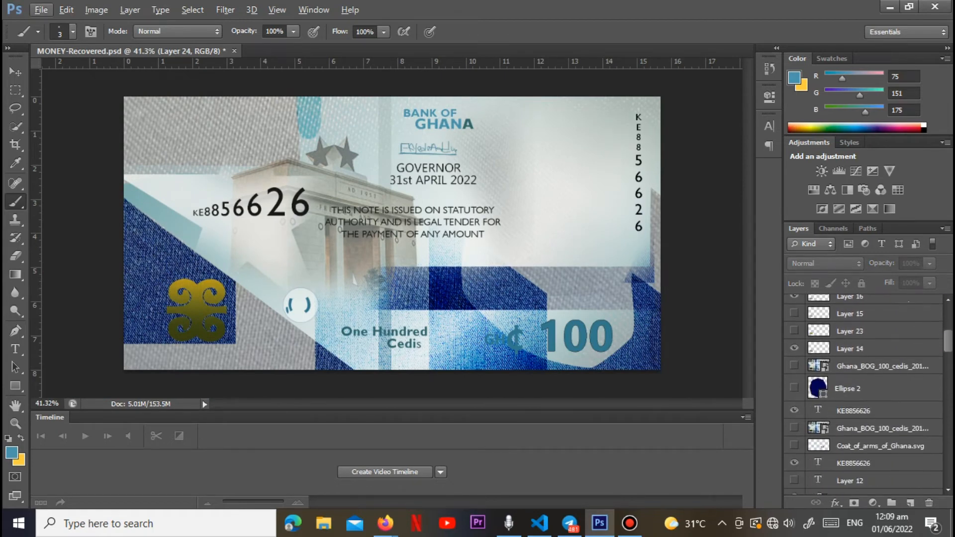
pyautogui.scroll(-6, 866, 390)
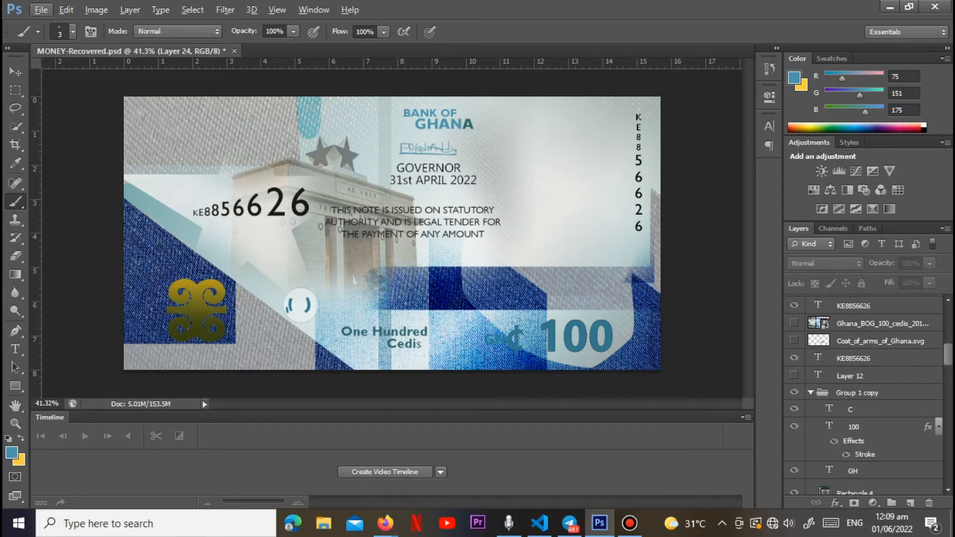
pyautogui.scroll(-6, 866, 390)
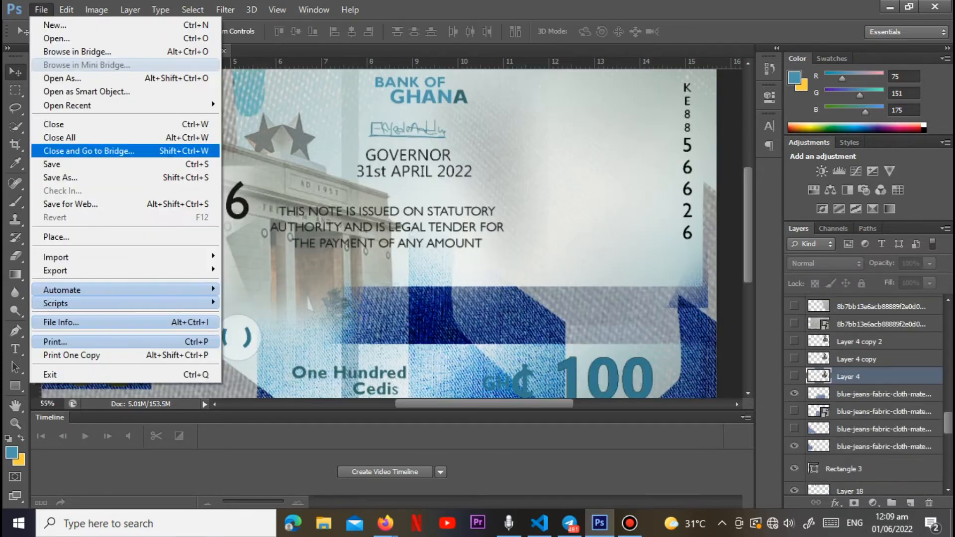
pyautogui.click(56, 237)
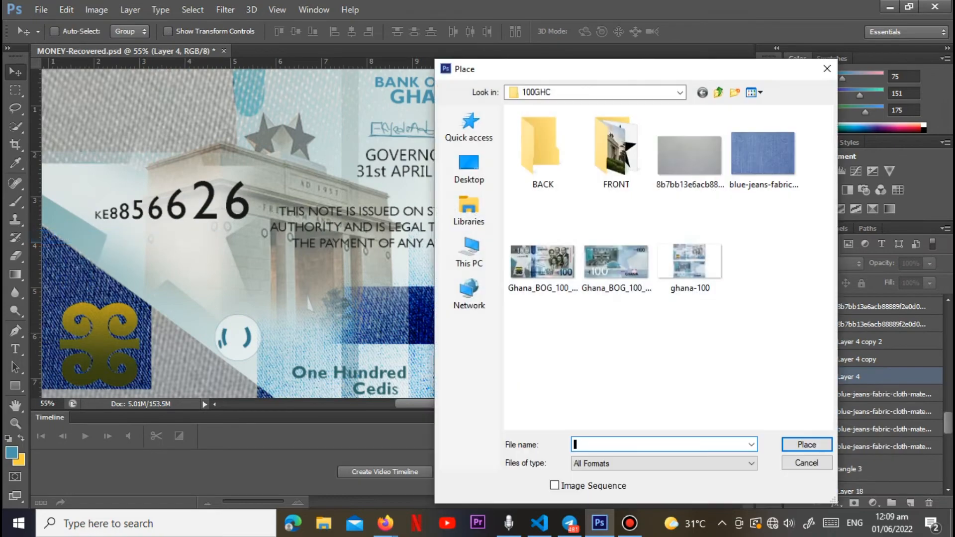
pyautogui.click(470, 170)
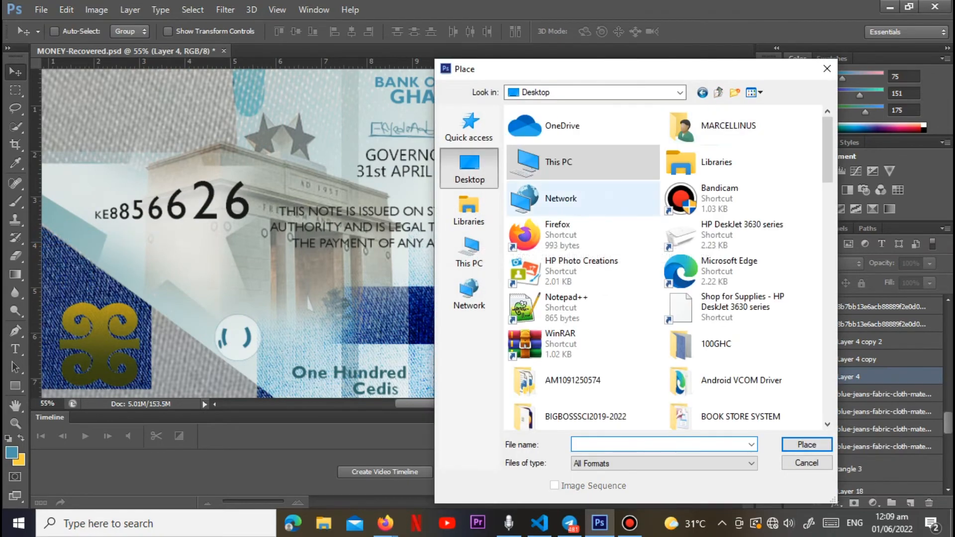
pyautogui.doubleClick(557, 162)
pyautogui.doubleClick(687, 304)
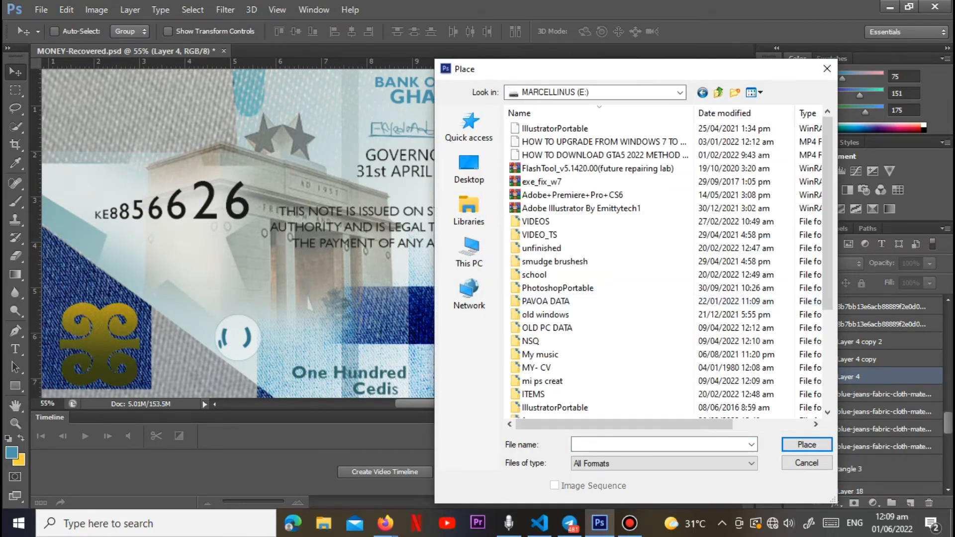
pyautogui.doubleClick(540, 368)
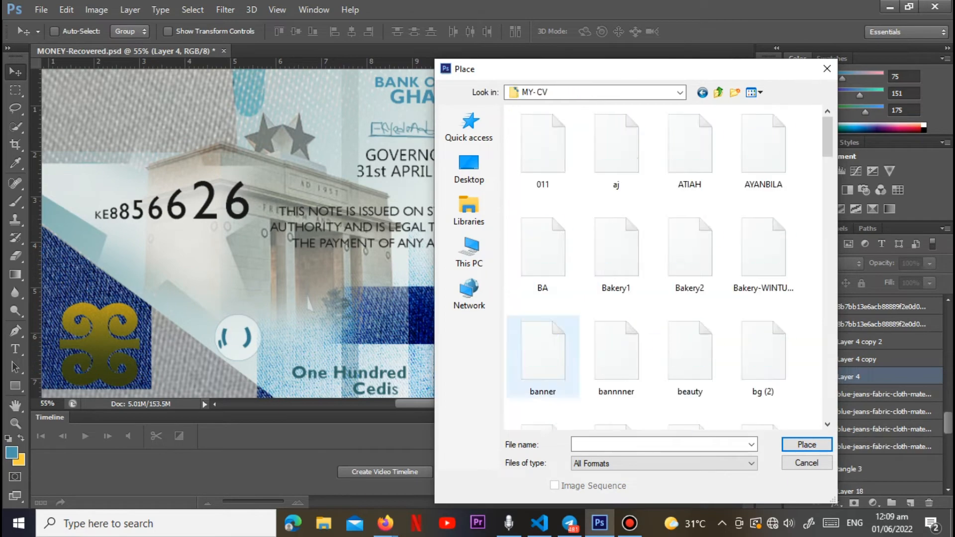
pyautogui.scroll(-5, 642, 279)
pyautogui.doubleClick(690, 400)
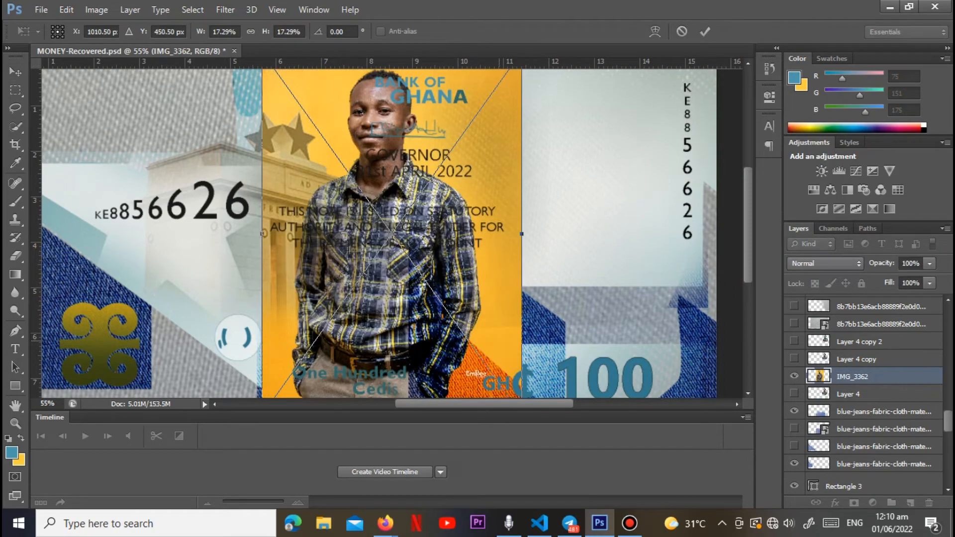
pyautogui.press('Return')
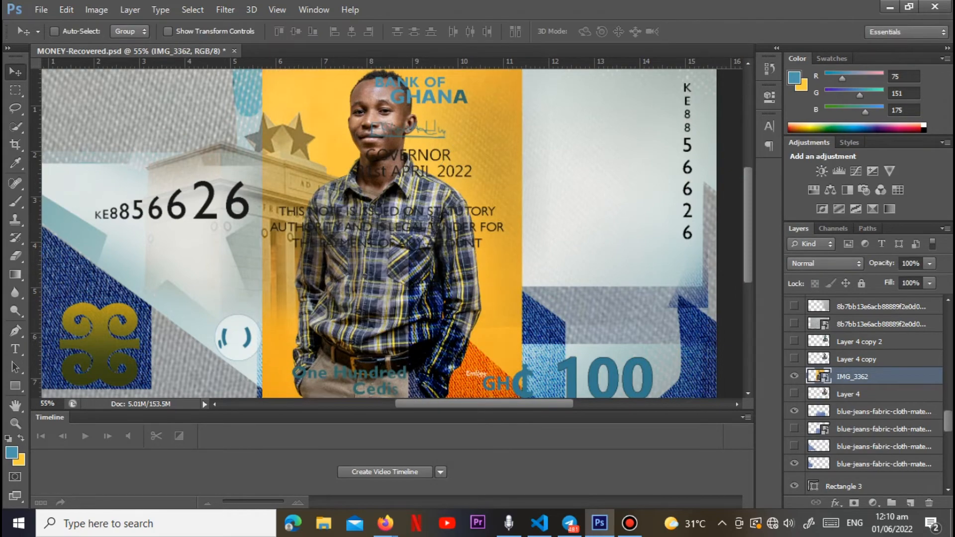
# Step: Outline the man's head and upper body with a Pen tool path and copy that area of the photo onto a new layer
pyautogui.click(16, 330)
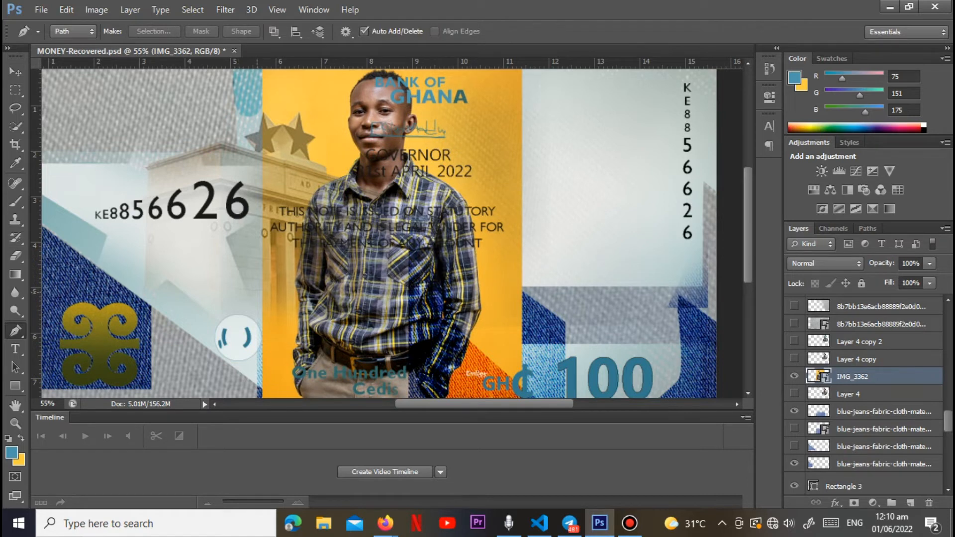
pyautogui.click(254, 297)
pyautogui.click(496, 297)
pyautogui.click(496, 153)
pyautogui.scroll(2, 478, 124)
pyautogui.click(466, 94)
pyautogui.click(359, 83)
pyautogui.click(302, 118)
pyautogui.moveTo(253, 319); pyautogui.dragTo(297, 302)
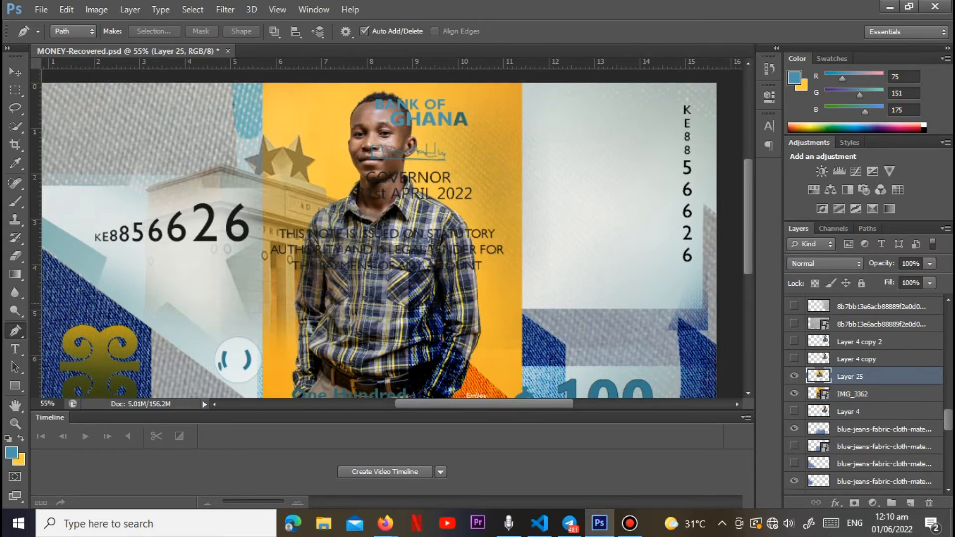
# Step: Raise the portrait cutout above Layer 4 copy 2 in the layer order and move it into the blank area beside the vertical serial number
pyautogui.moveTo(860, 377); pyautogui.dragTo(851, 450)
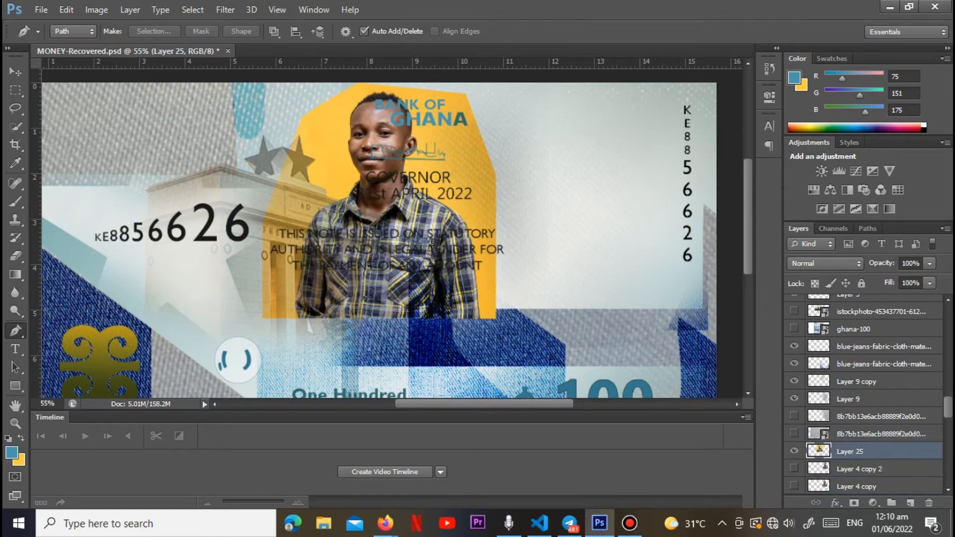
pyautogui.click(16, 71)
pyautogui.moveTo(407, 129); pyautogui.dragTo(595, 114)
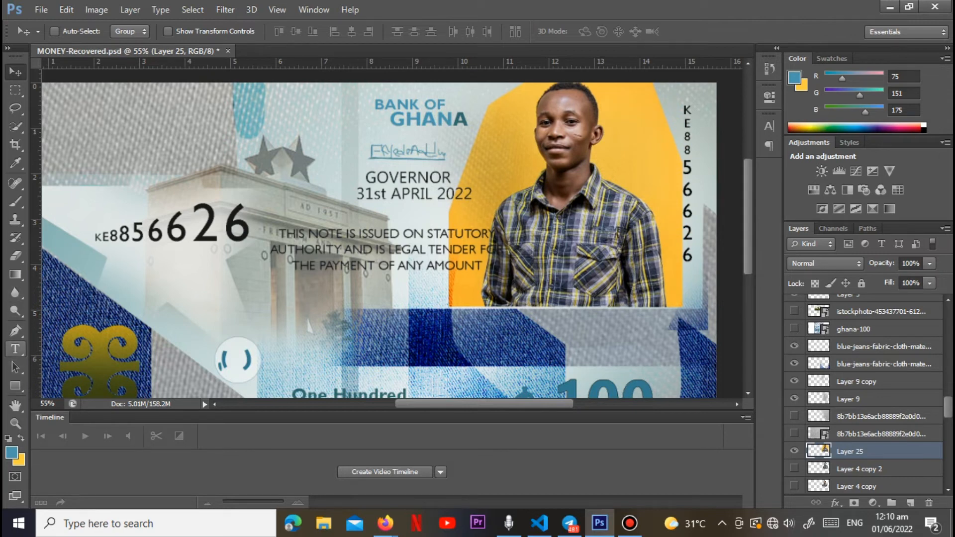
# Step: Remove the yellow background around the man with the Magic Eraser at tolerance 32
pyautogui.click(15, 256)
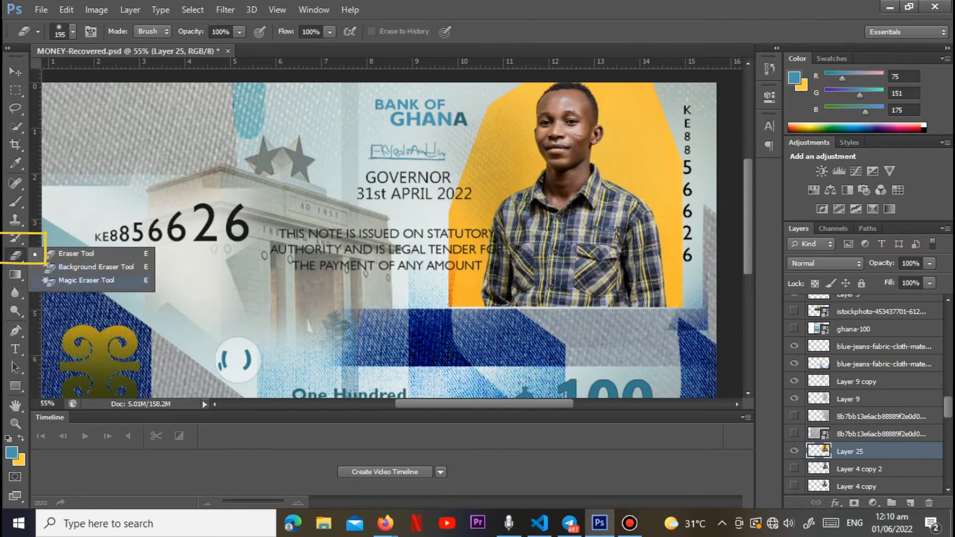
pyautogui.click(74, 280)
pyautogui.click(453, 298)
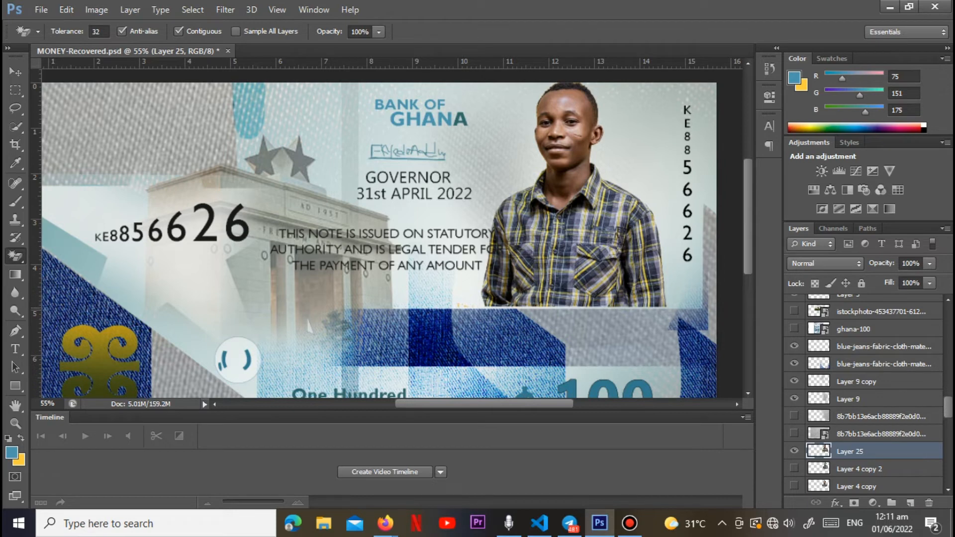
# Step: Fade the lower edge of the man's shirt into the background with a soft Eraser, enlarging the brush to 288 px
pyautogui.rightClick(15, 256)
pyautogui.click(60, 255)
pyautogui.moveTo(526, 332)
pyautogui.mouseDown()
pyautogui.moveTo(500, 319)
pyautogui.moveTo(641, 318)
pyautogui.mouseUp()
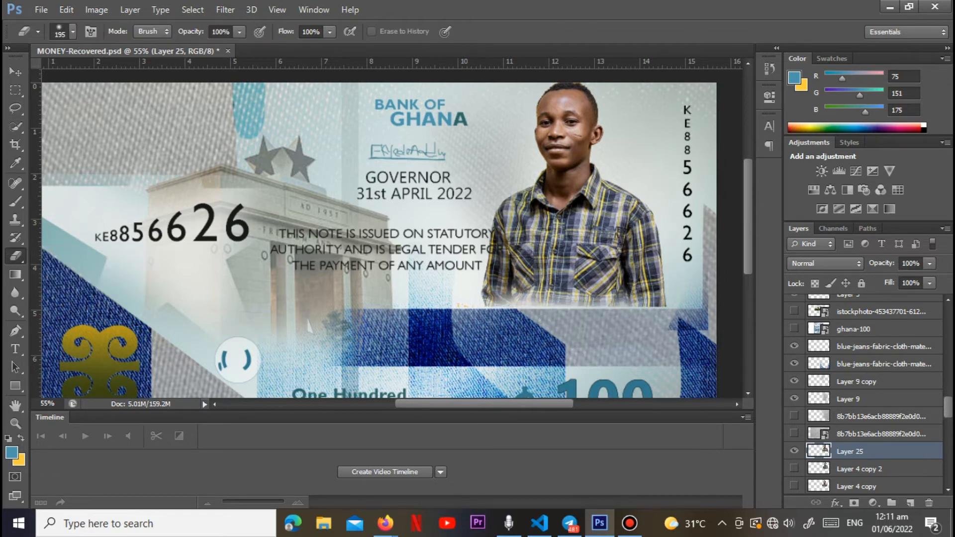
pyautogui.click(72, 31)
pyautogui.moveTo(123, 76); pyautogui.dragTo(131, 76)
pyautogui.moveTo(503, 336); pyautogui.dragTo(498, 349)
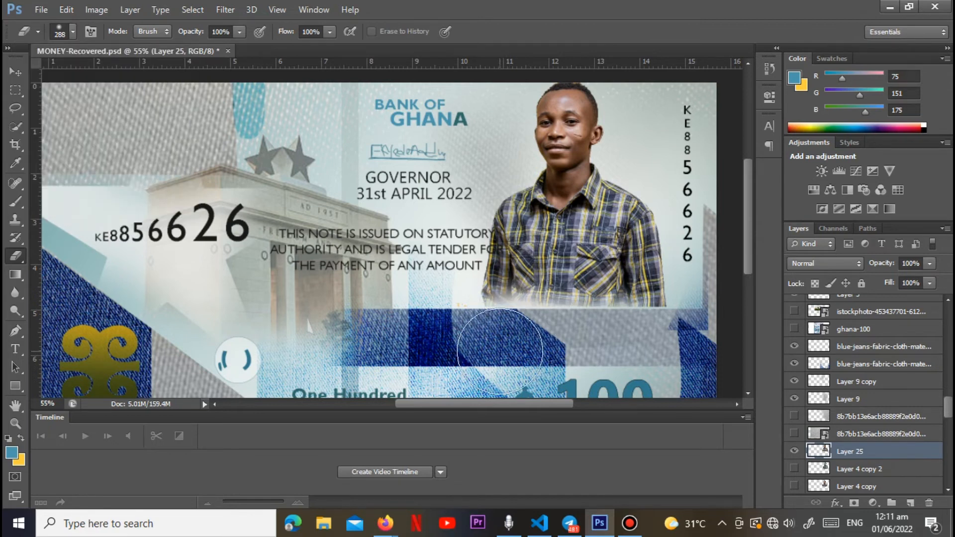
pyautogui.moveTo(585, 336); pyautogui.dragTo(551, 328)
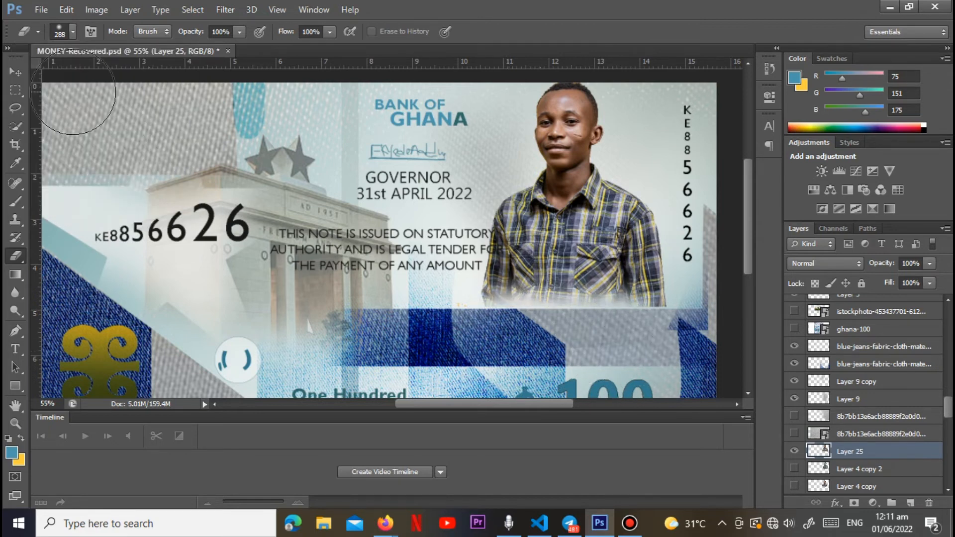
# Step: Nudge the portrait slightly towards the vertical serial number and scale it down to about 95%
pyautogui.click(15, 72)
pyautogui.moveTo(583, 162); pyautogui.dragTo(589, 164)
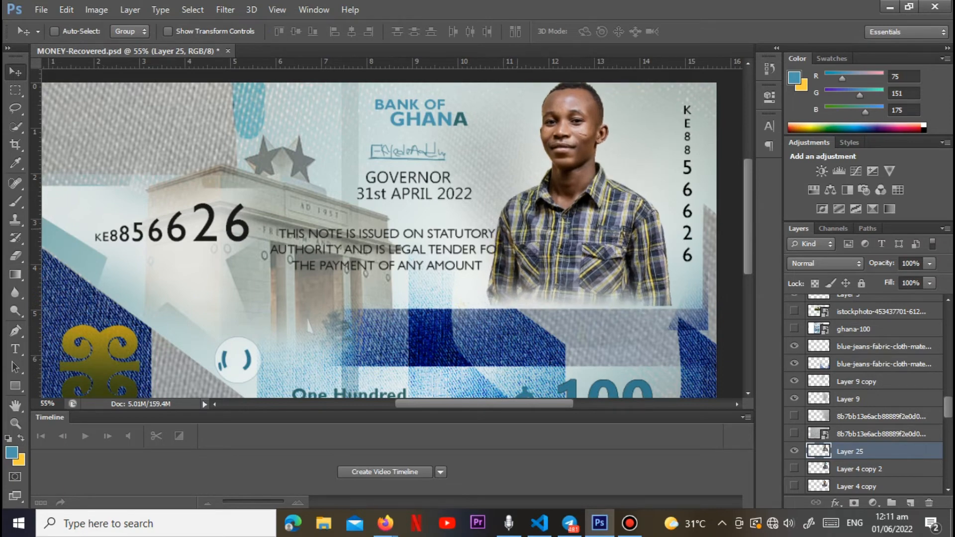
pyautogui.scroll(-3, 464, 165)
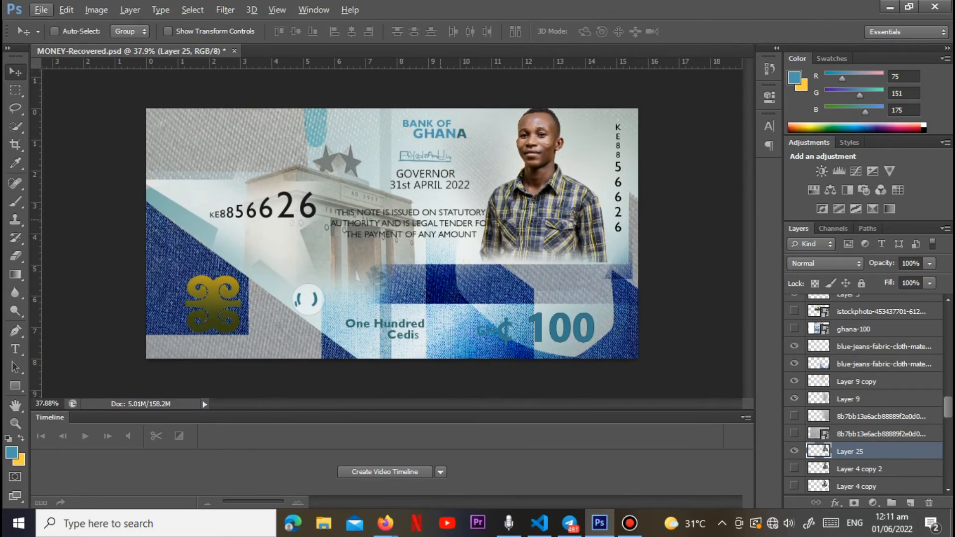
pyautogui.hotkey('ctrl', 't')
pyautogui.moveTo(607, 261); pyautogui.dragTo(576, 242)
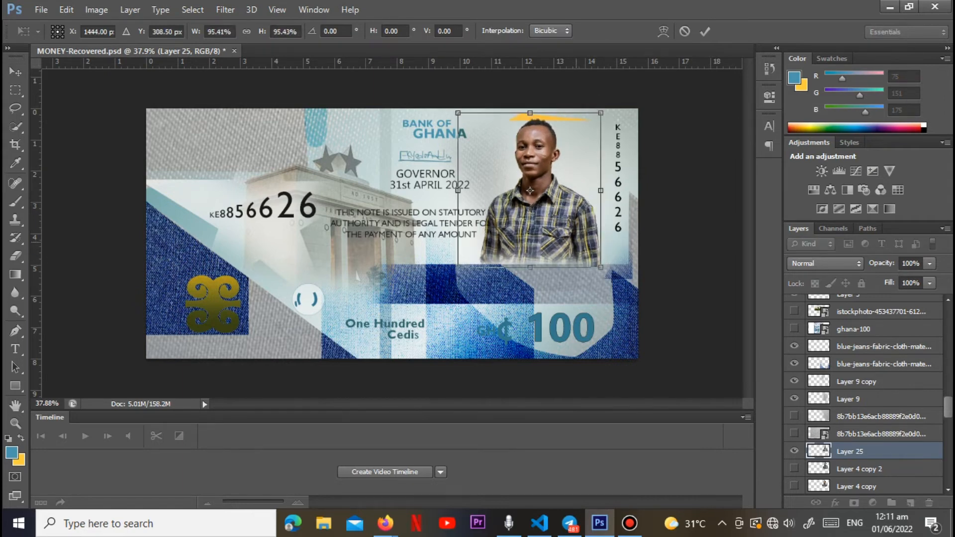
pyautogui.press('Return')
# Step: Erase the leftover yellow strip above the man's head with the Magic Eraser and check the portrait up close
pyautogui.click(14, 256)
pyautogui.click(86, 280)
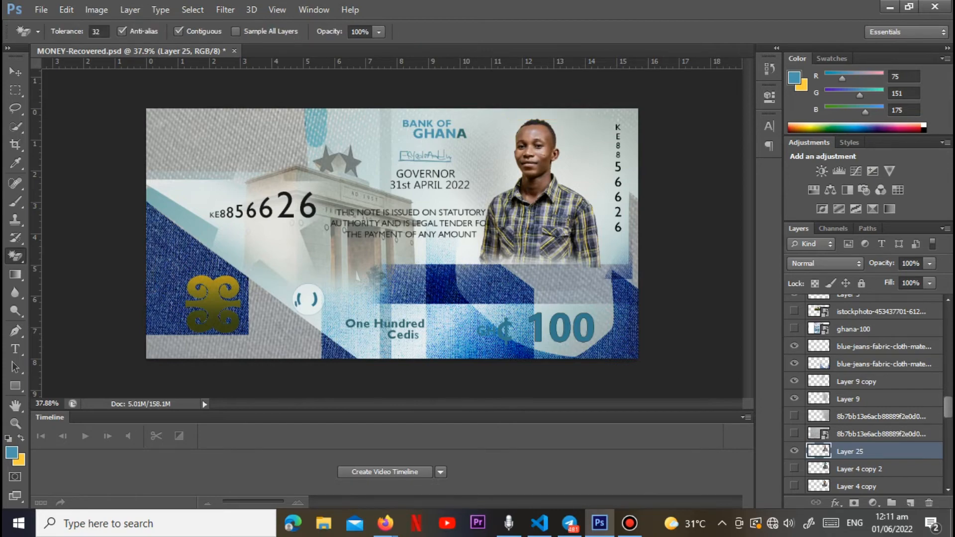
pyautogui.scroll(3, 517, 177)
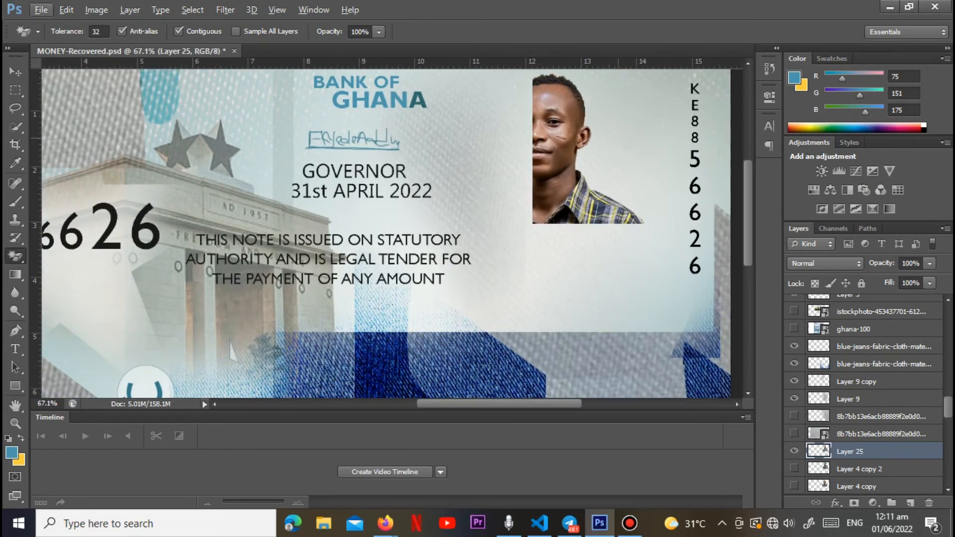
pyautogui.scroll(1, 618, 138)
pyautogui.scroll(1, 615, 138)
# Step: Lower the opacity of the portrait on Layer 25 to 90%
pyautogui.click(930, 264)
pyautogui.moveTo(931, 279); pyautogui.dragTo(916, 280)
pyautogui.click(910, 297)
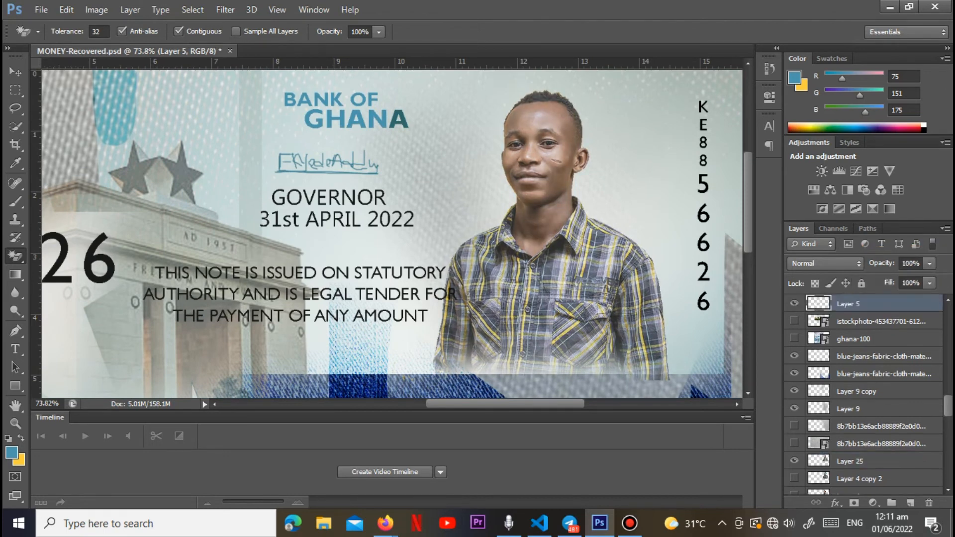
pyautogui.scroll(5, 886, 359)
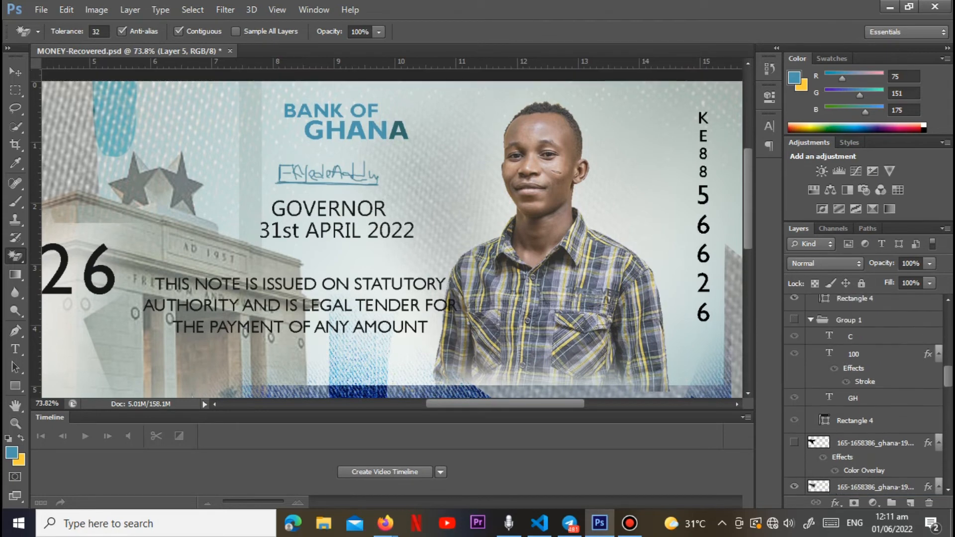
pyautogui.scroll(-5, 885, 358)
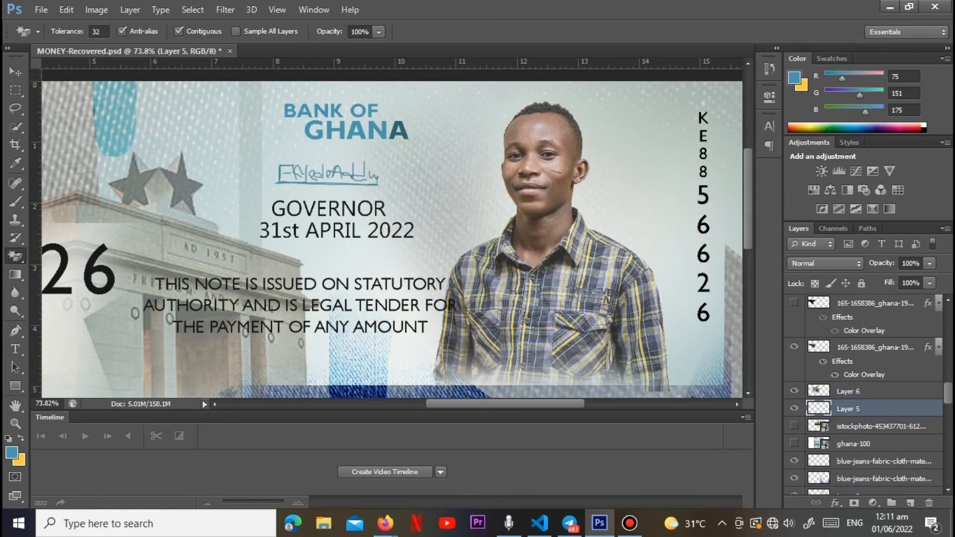
pyautogui.scroll(-9, 875, 398)
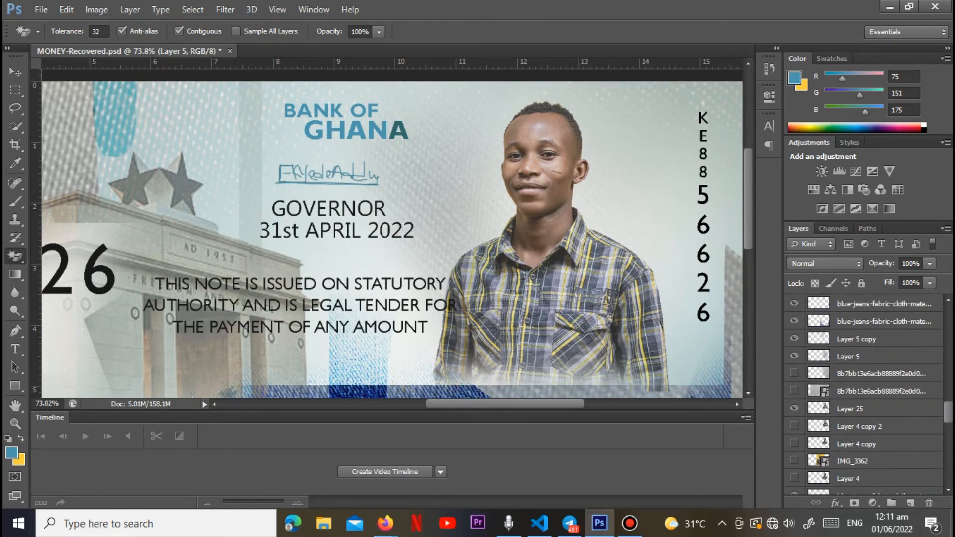
pyautogui.click(876, 409)
pyautogui.moveTo(930, 264); pyautogui.dragTo(937, 279)
# Step: Tint the portrait greenish with a Hue/Saturation adjustment of hue +133 and saturation -57
pyautogui.click(96, 9)
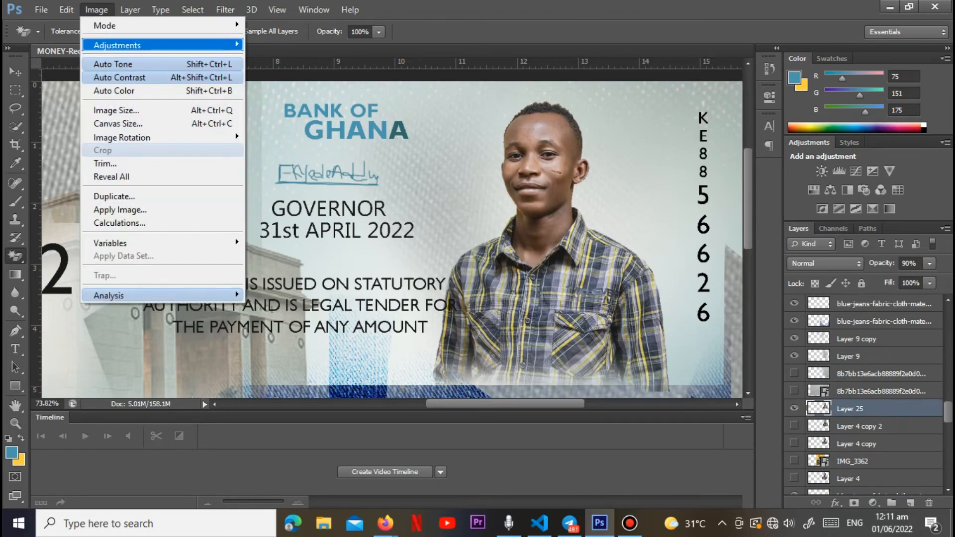
pyautogui.moveTo(117, 45)
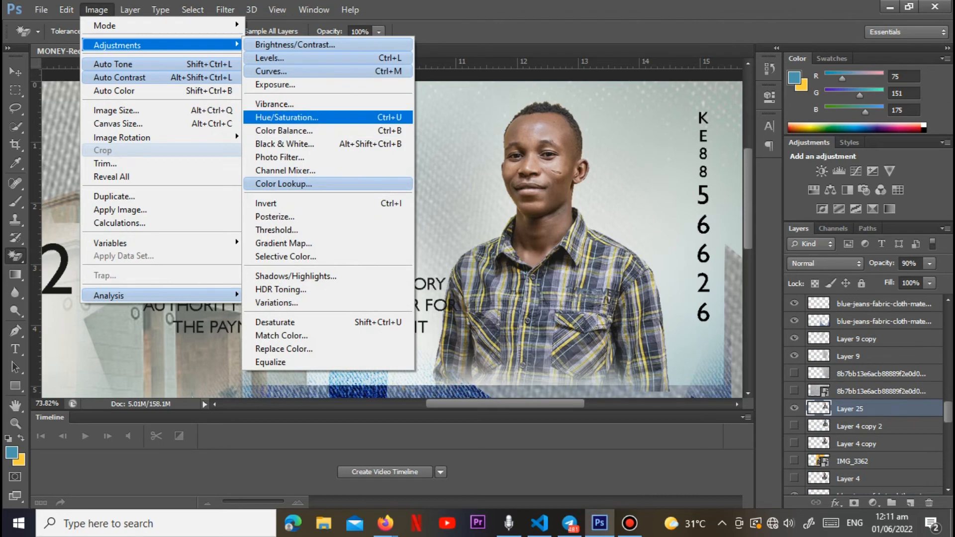
pyautogui.click(287, 118)
pyautogui.moveTo(541, 100); pyautogui.dragTo(863, 87)
pyautogui.moveTo(767, 176); pyautogui.dragTo(823, 177)
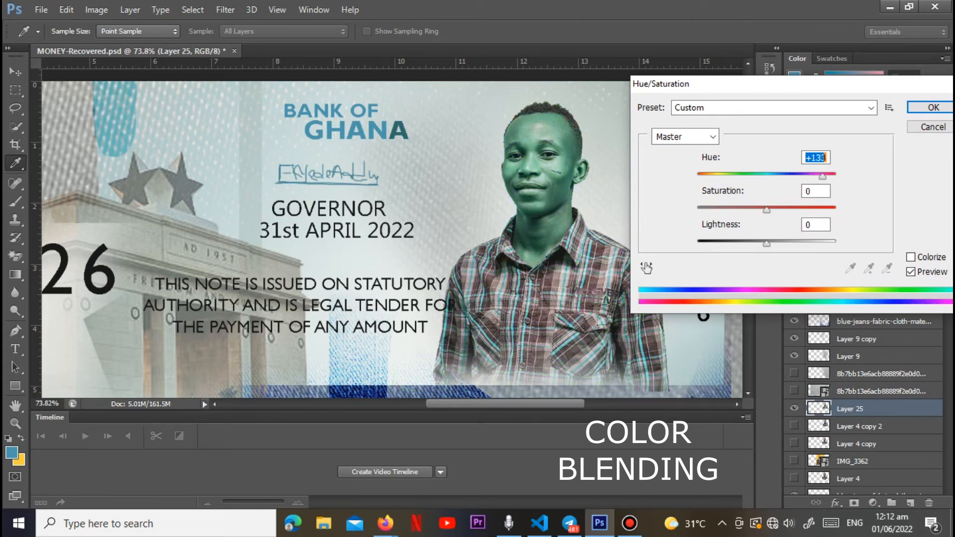
pyautogui.moveTo(767, 210); pyautogui.dragTo(721, 210)
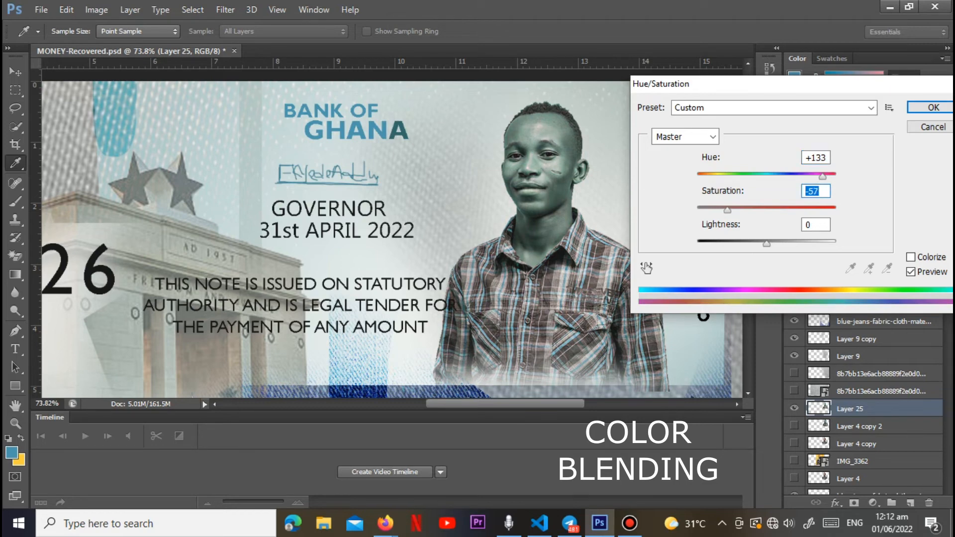
pyautogui.press('Return')
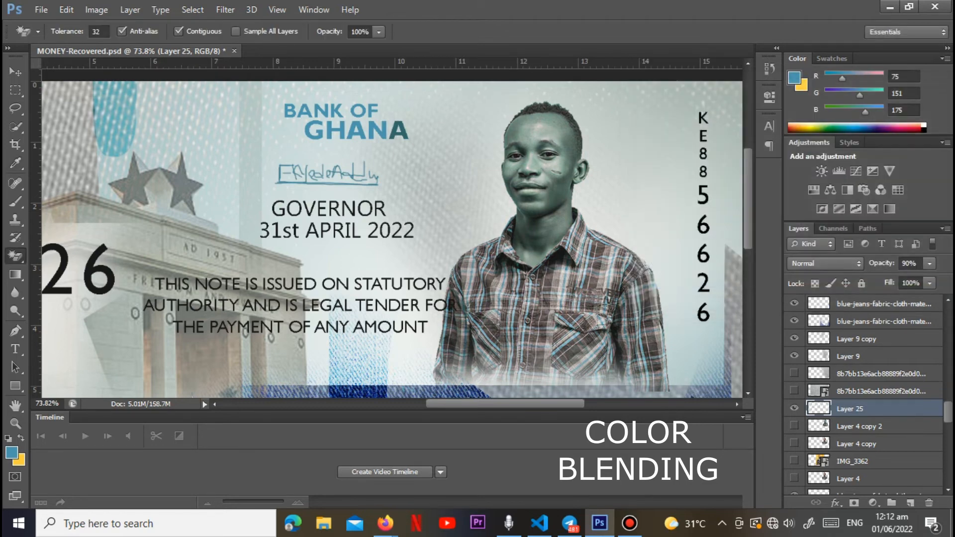
# Step: Apply the Film Grain filter from the Filter Gallery to the portrait with grain 2, highlight area 8 and intensity 1
pyautogui.click(225, 10)
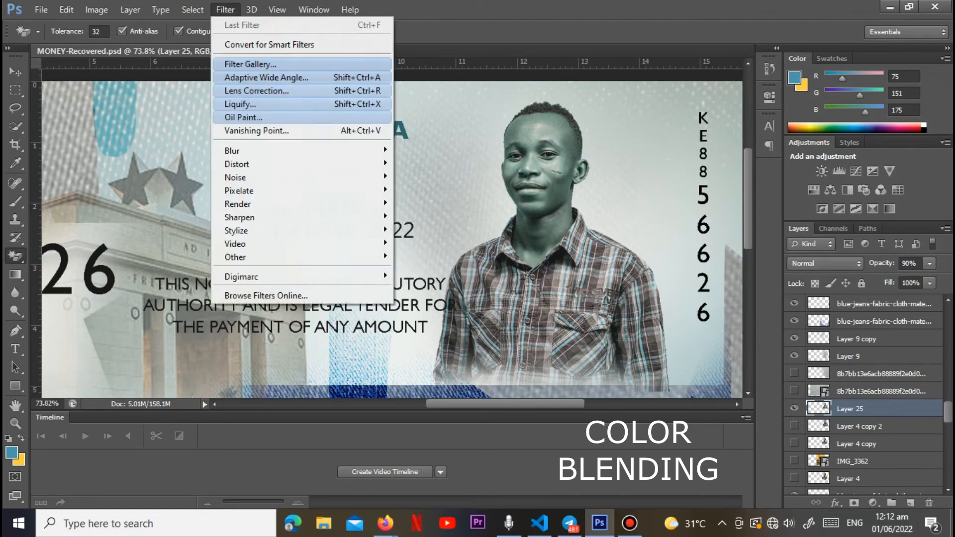
pyautogui.press('Escape')
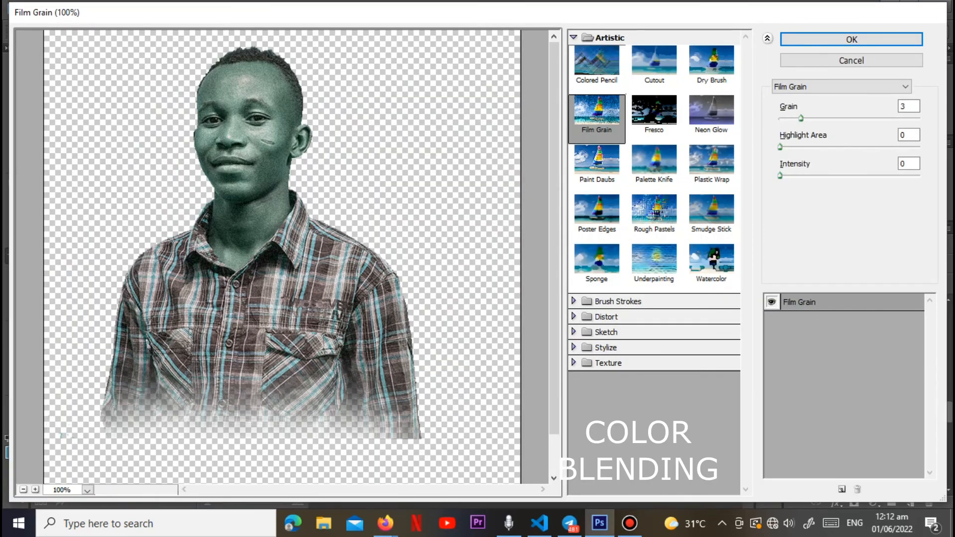
pyautogui.click(597, 65)
pyautogui.click(655, 65)
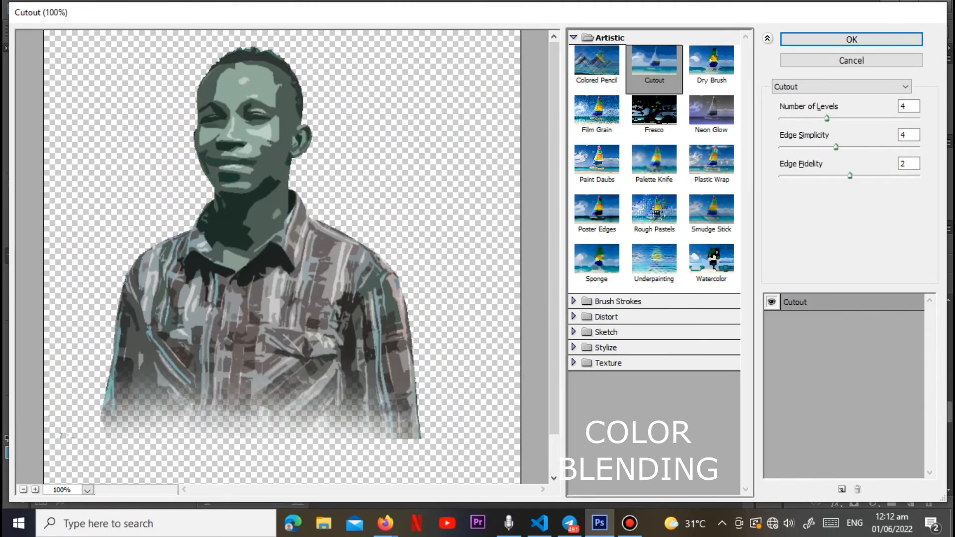
pyautogui.click(711, 64)
pyautogui.click(597, 115)
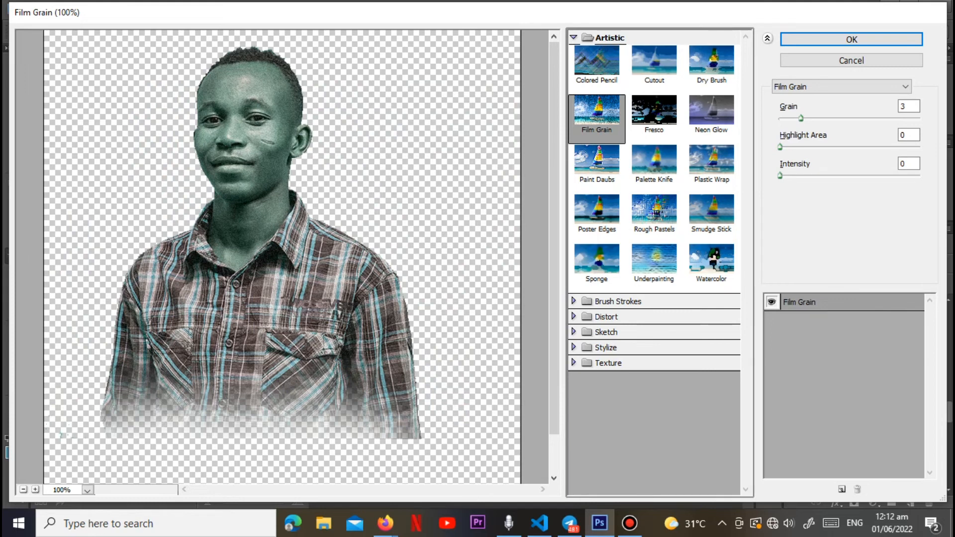
pyautogui.moveTo(801, 119); pyautogui.dragTo(837, 147)
pyautogui.moveTo(780, 175); pyautogui.dragTo(787, 176)
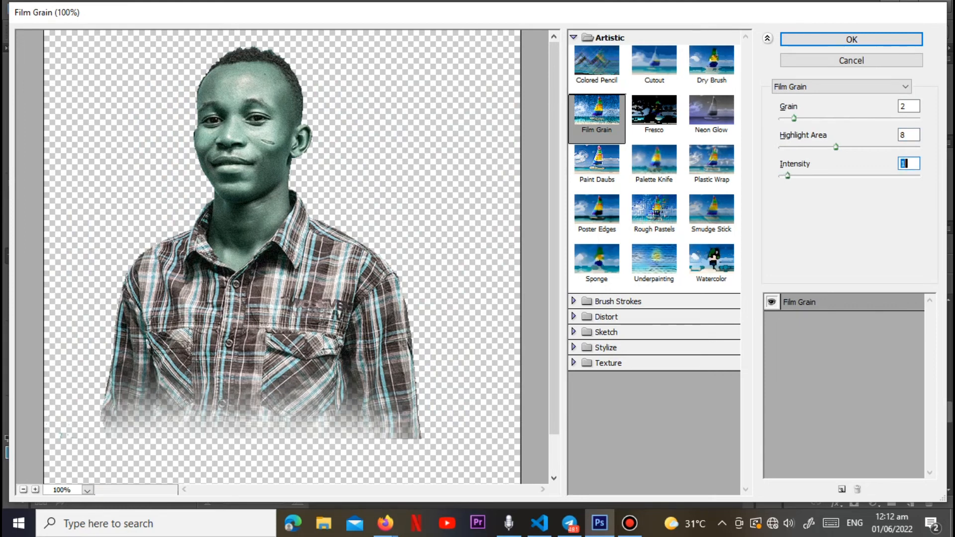
pyautogui.press('Return')
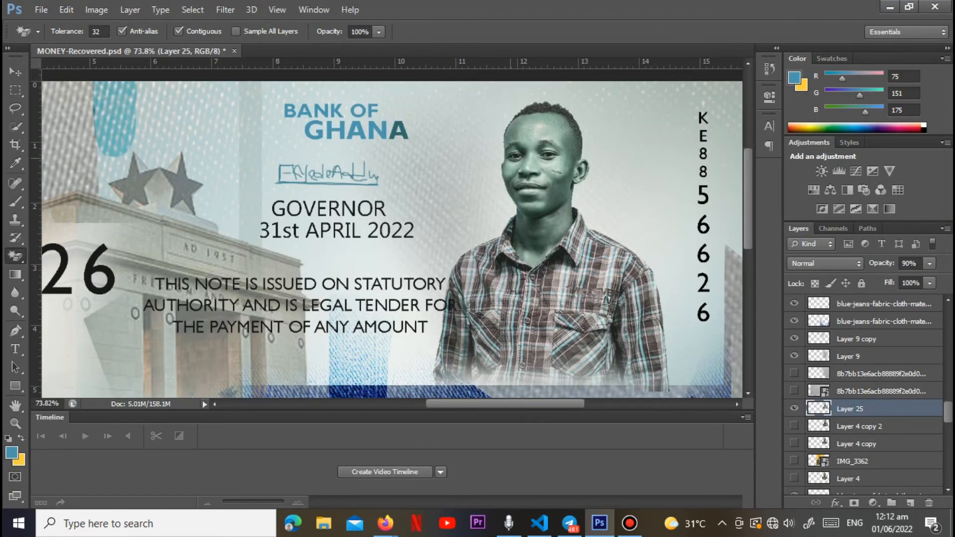
pyautogui.scroll(-6, 515, 158)
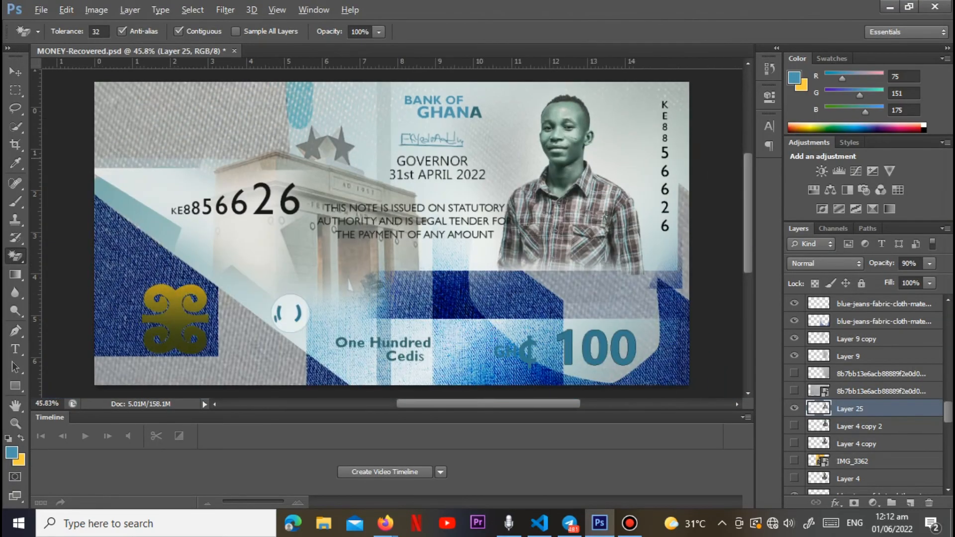
pyautogui.press('alt')
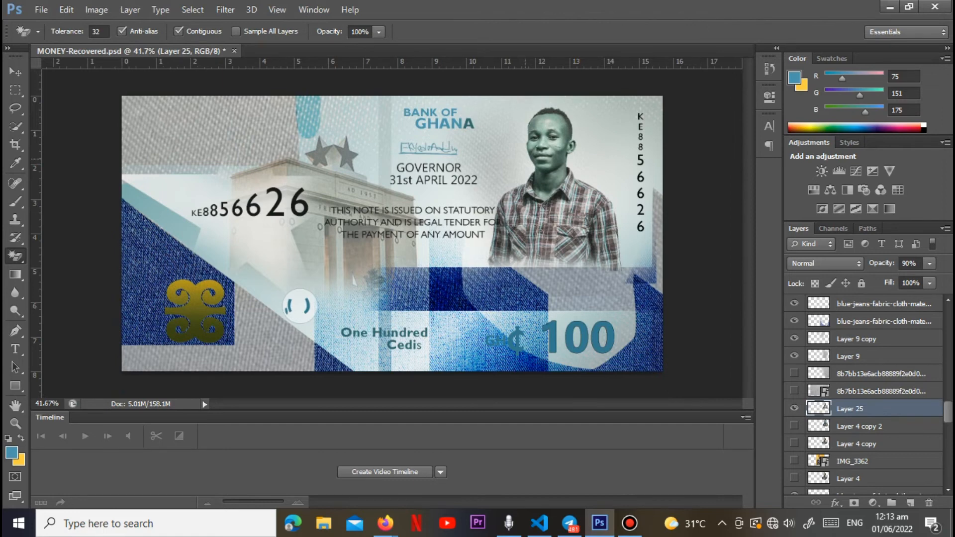
pyautogui.scroll(1, 351, 282)
pyautogui.scroll(-1, 349, 285)
pyautogui.scroll(-10, 866, 393)
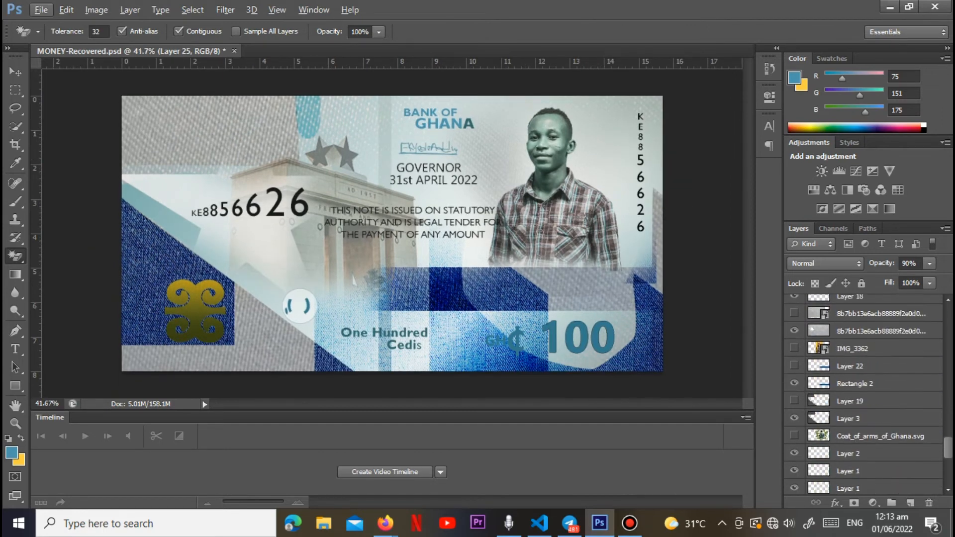
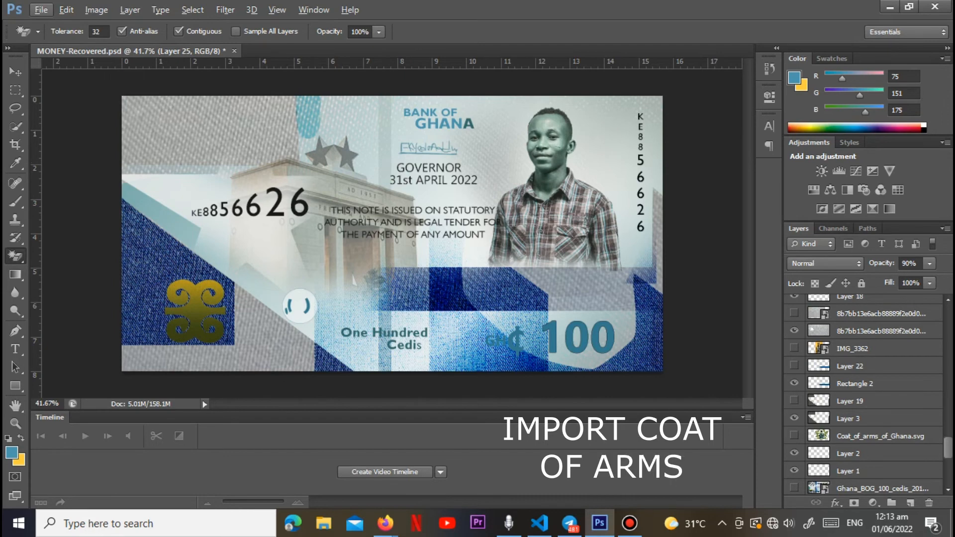
# Step: Place the Ghana coat of arms image from the 100GHC folder on the desktop into the banknote document
pyautogui.click(41, 10)
pyautogui.click(54, 238)
pyautogui.click(880, 436)
pyautogui.click(40, 10)
pyautogui.click(55, 237)
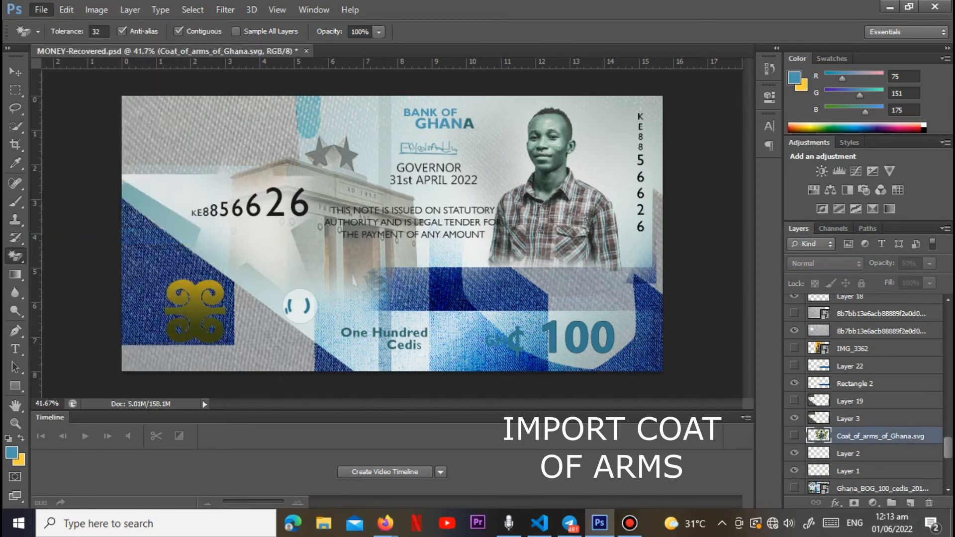
pyautogui.click(470, 169)
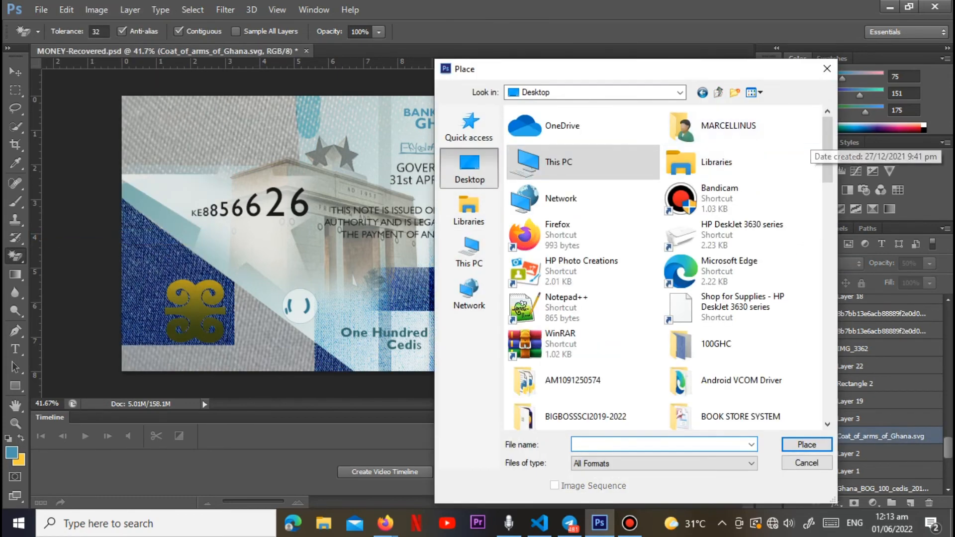
pyautogui.doubleClick(681, 343)
pyautogui.doubleClick(616, 149)
pyautogui.doubleClick(616, 149)
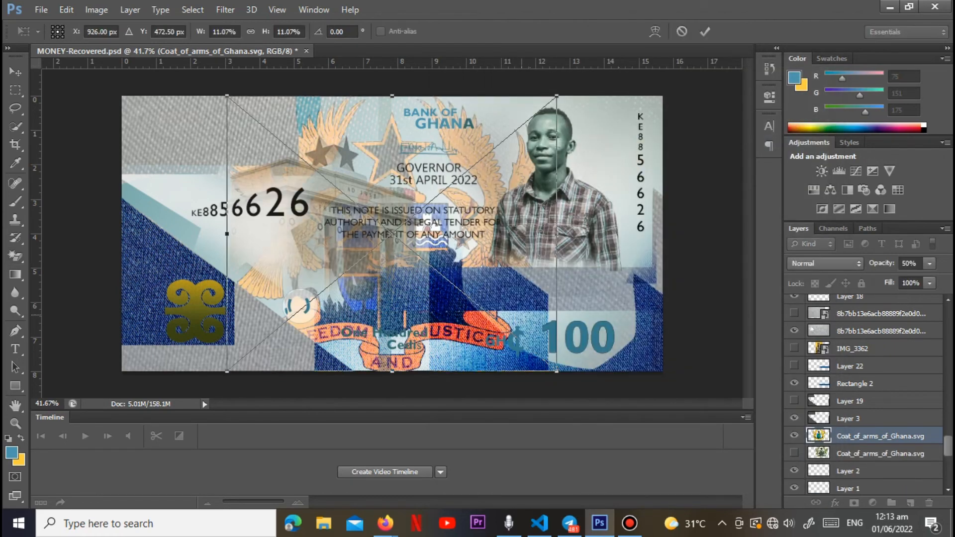
# Step: Scale the placed coat of arms down to a small emblem and position it below the legal tender text
pyautogui.moveTo(557, 371); pyautogui.dragTo(376, 219)
pyautogui.moveTo(345, 187); pyautogui.dragTo(531, 306)
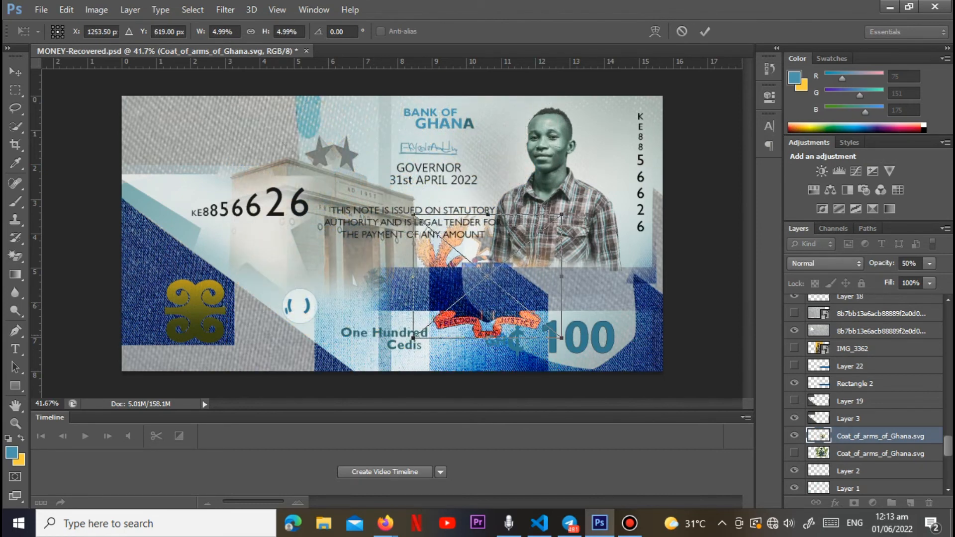
pyautogui.moveTo(562, 338); pyautogui.dragTo(547, 326)
pyautogui.moveTo(523, 294); pyautogui.dragTo(533, 311)
pyautogui.moveTo(557, 344); pyautogui.dragTo(515, 309)
pyautogui.press('Return')
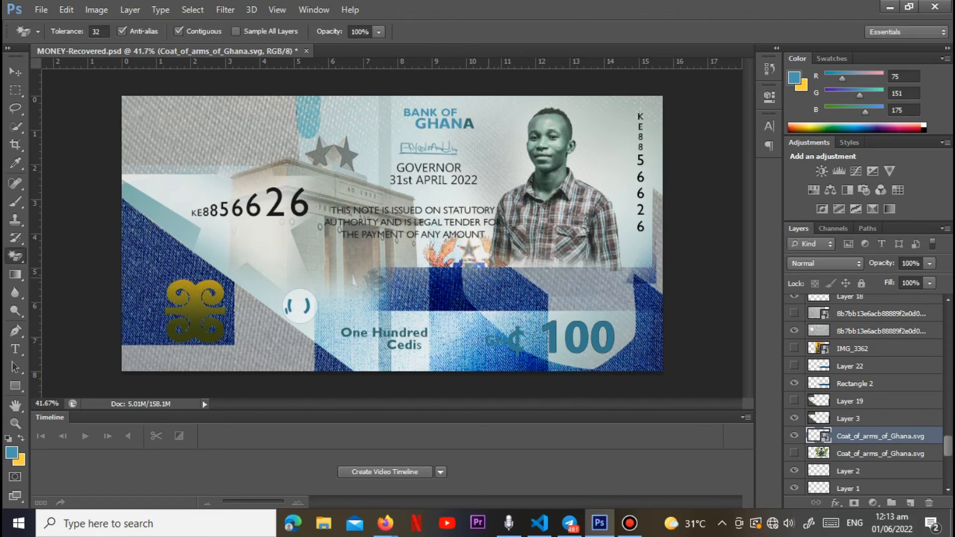
# Step: Move the coat of arms layer above the blue-jeans fabric layers and shift the emblem slightly down and to the right
pyautogui.moveTo(872, 436); pyautogui.dragTo(871, 307)
pyautogui.press('v')
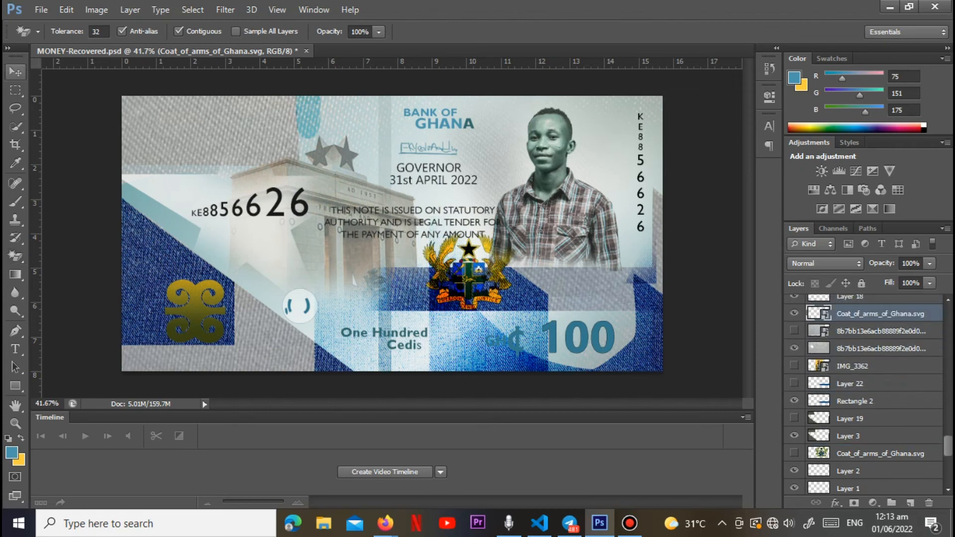
pyautogui.moveTo(469, 248); pyautogui.dragTo(485, 261)
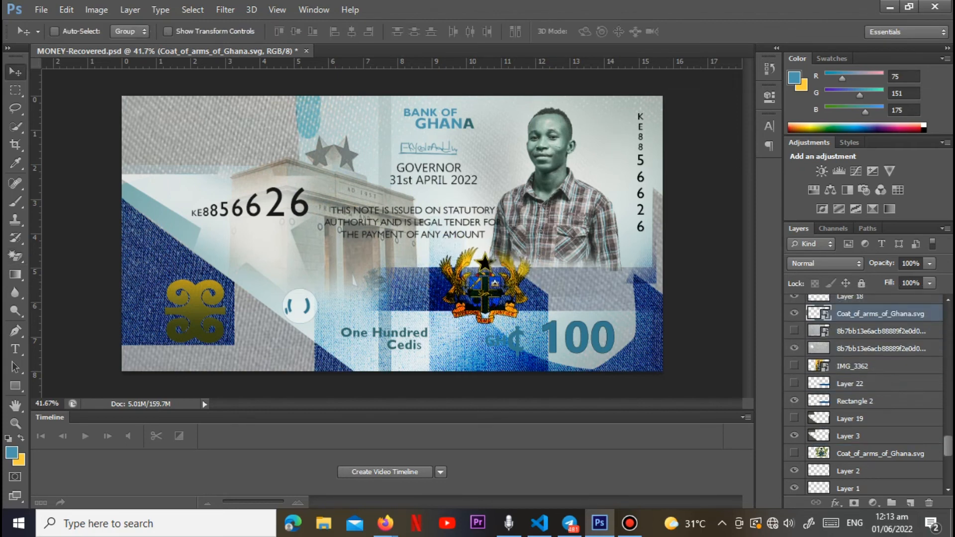
pyautogui.scroll(3, 871, 388)
pyautogui.moveTo(871, 437); pyautogui.dragTo(871, 313)
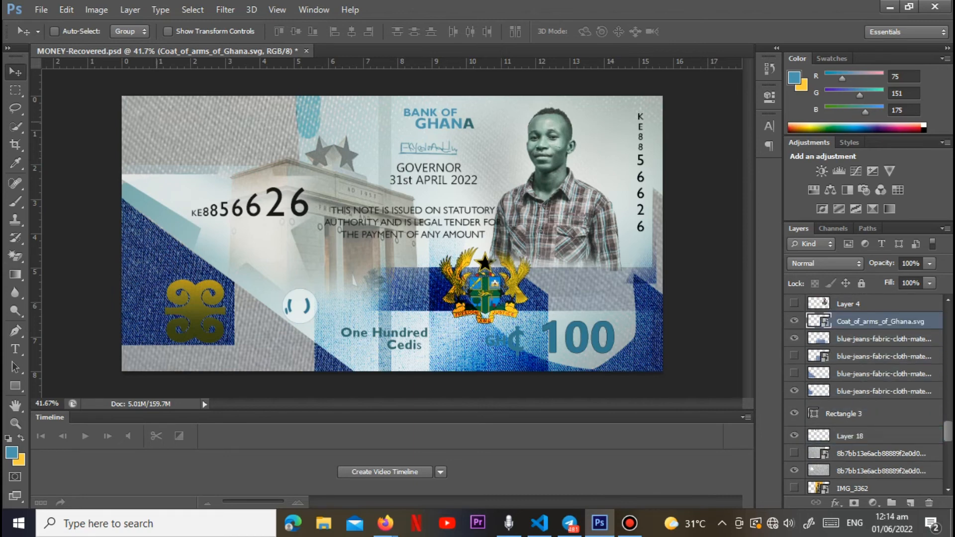
pyautogui.scroll(2, 871, 393)
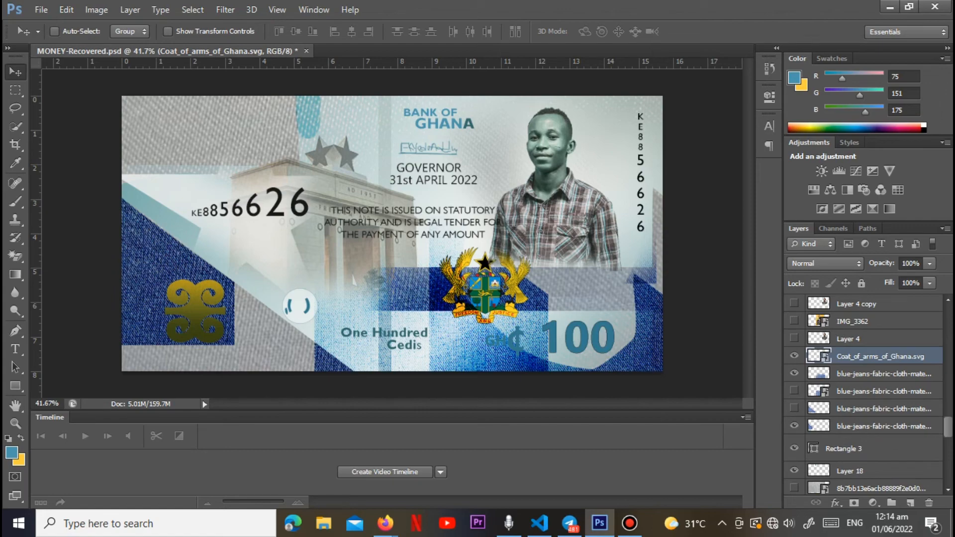
# Step: Rasterize the coat of arms layer and erase the blue areas of its shield with the Magic Eraser at tolerance 32
pyautogui.click(15, 256)
pyautogui.rightClick(849, 357)
pyautogui.click(602, 197)
pyautogui.scroll(5, 490, 273)
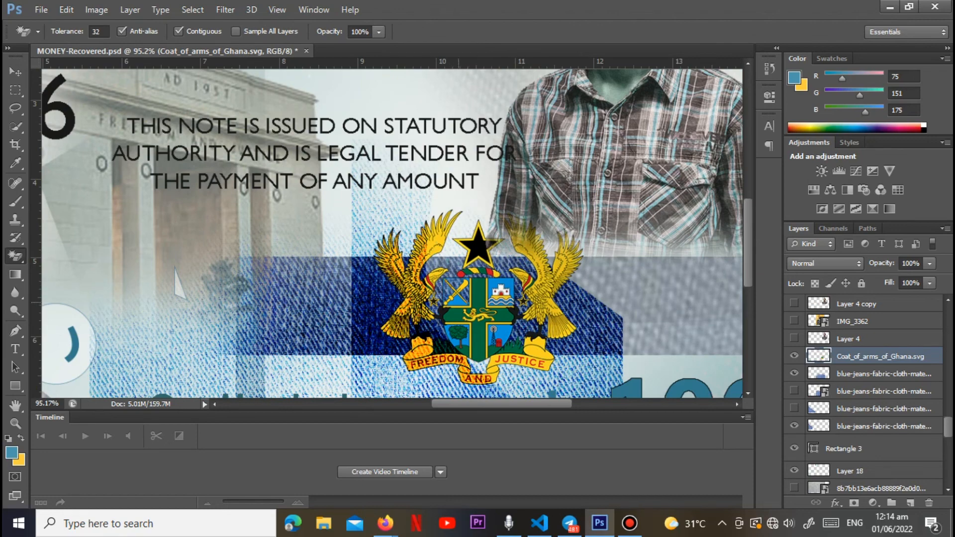
pyautogui.click(500, 332)
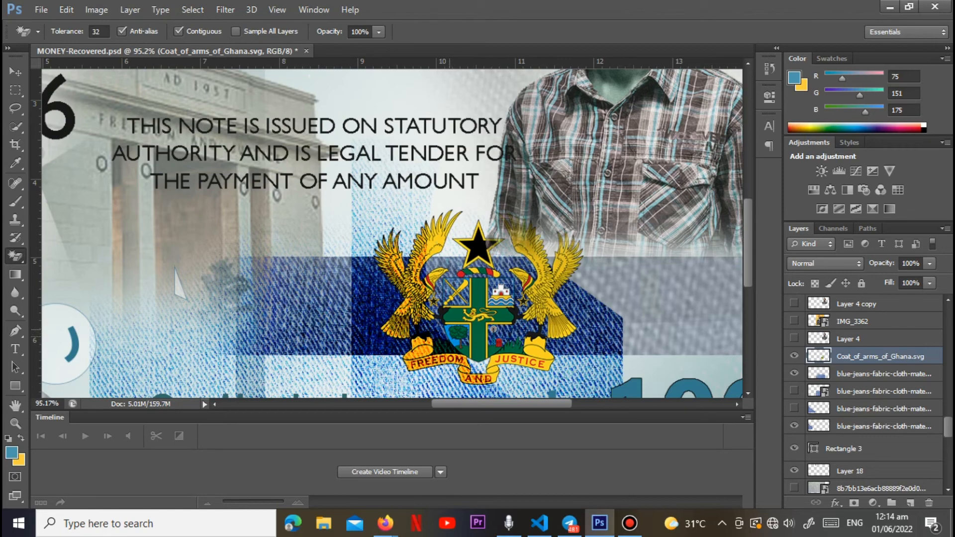
# Step: Scale the coat of arms down to about 90% of its size
pyautogui.scroll(-5, 387, 234)
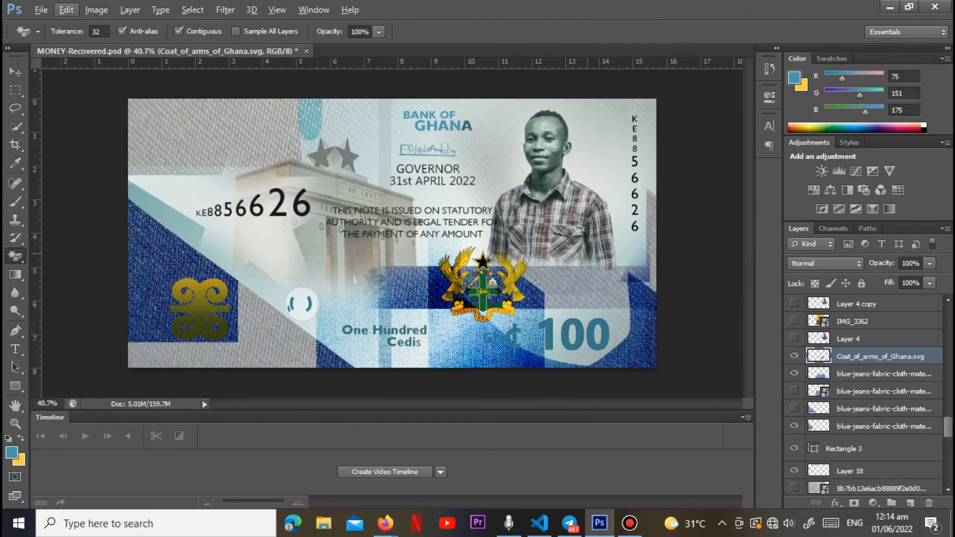
pyautogui.hotkey('ctrl', 't')
pyautogui.moveTo(527, 321); pyautogui.dragTo(500, 297)
pyautogui.press('Return')
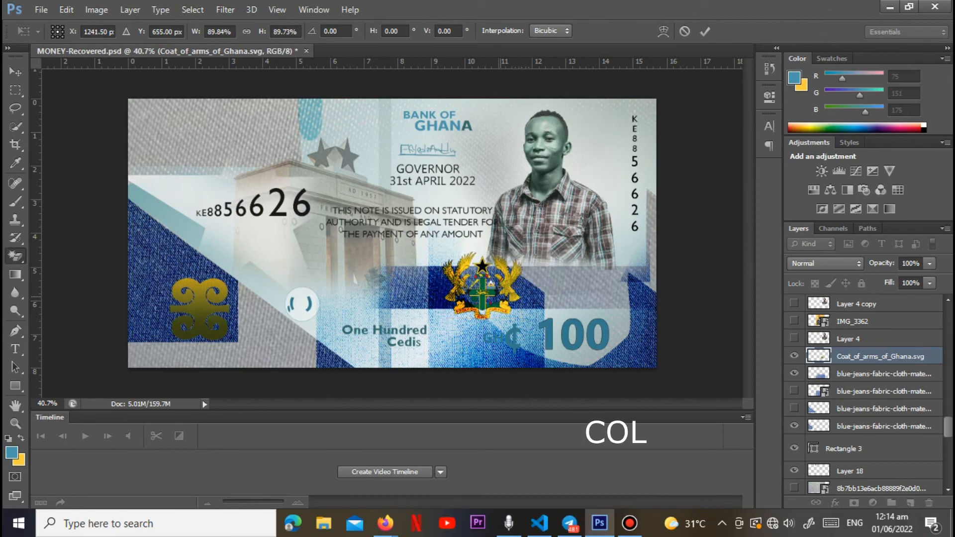
# Step: Recolour the coat of arms with a Hue/Saturation adjustment of hue -118 and saturation -30
pyautogui.click(96, 9)
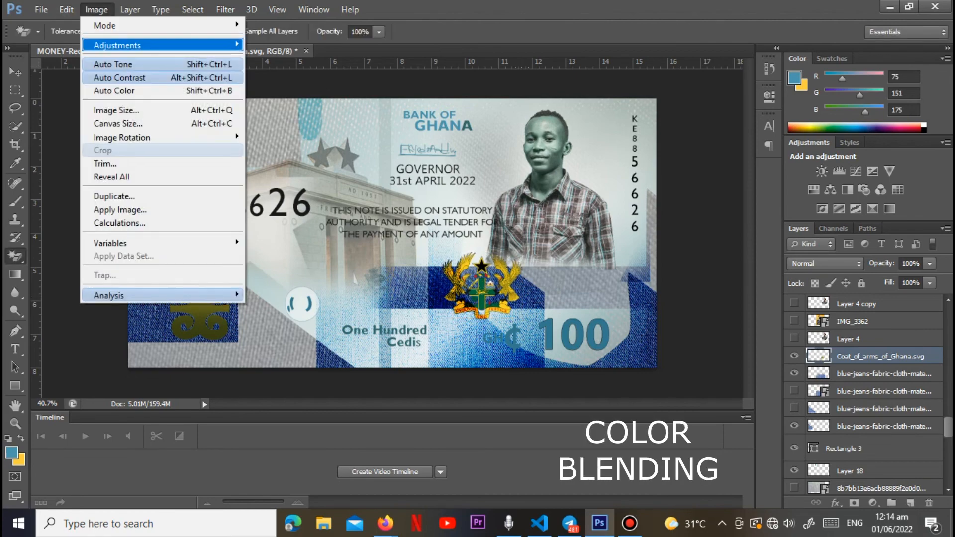
pyautogui.moveTo(149, 45)
pyautogui.click(278, 115)
pyautogui.moveTo(767, 177); pyautogui.dragTo(716, 177)
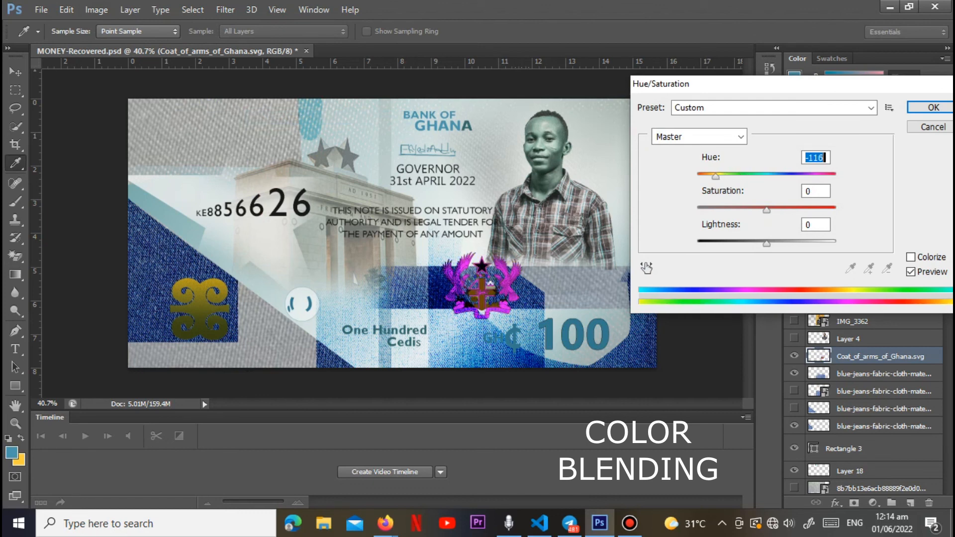
pyautogui.press('Tab')
pyautogui.hotkey('shift', 'Down')
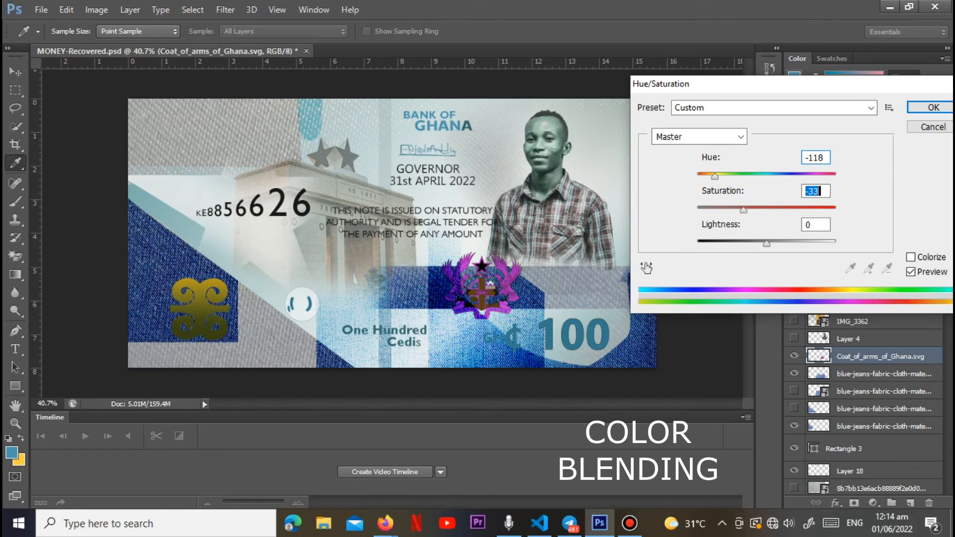
pyautogui.press('Up')
pyautogui.press('Up')
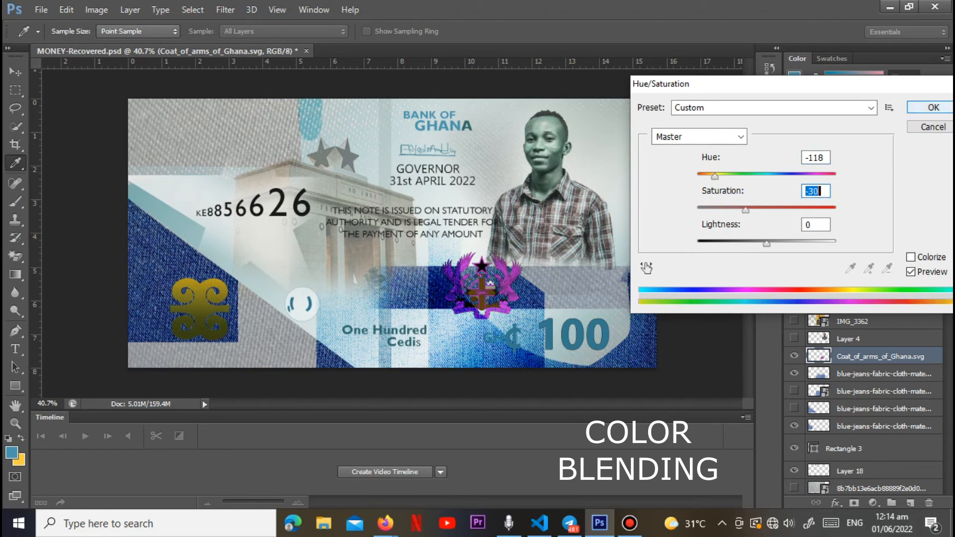
pyautogui.press('Return')
# Step: Toggle the visibility of Layer 23 on and off, and make Layer 15 visible
pyautogui.scroll(-9, 355, 280)
pyautogui.scroll(6, 439, 267)
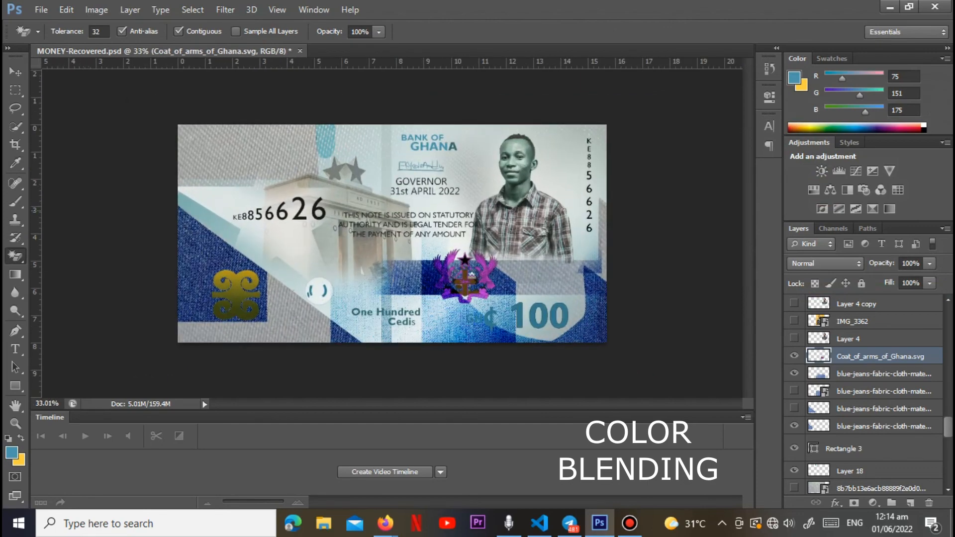
pyautogui.scroll(1, 394, 232)
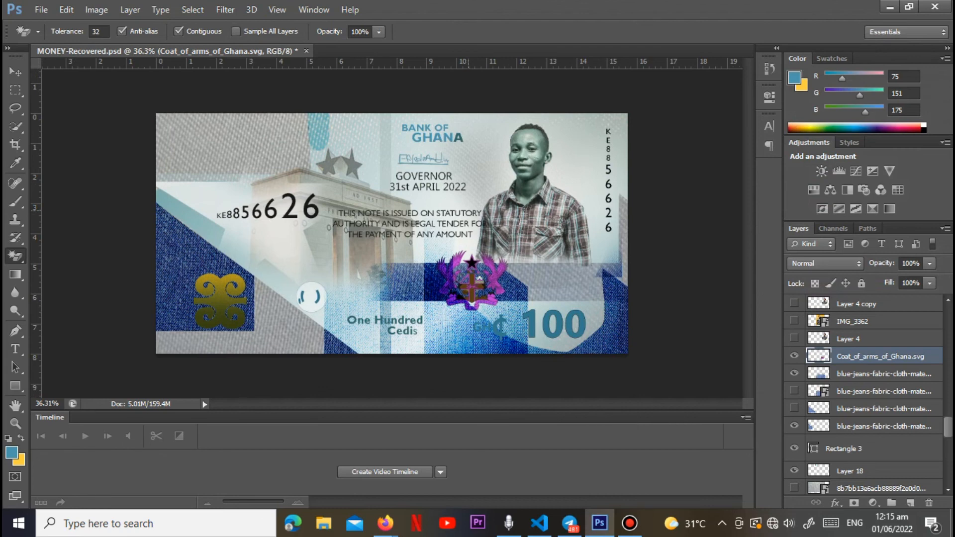
pyautogui.scroll(5, 866, 393)
pyautogui.scroll(5, 866, 393)
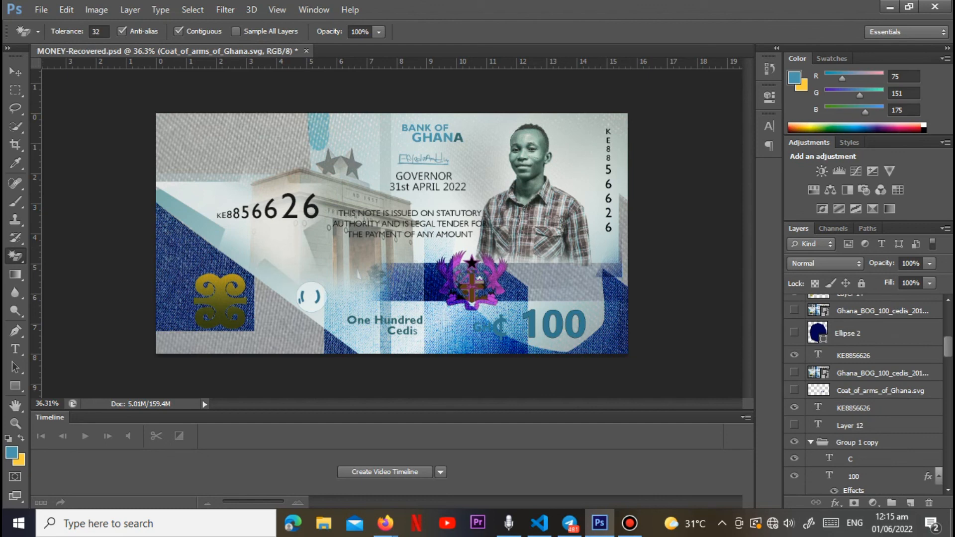
pyautogui.scroll(3, 866, 393)
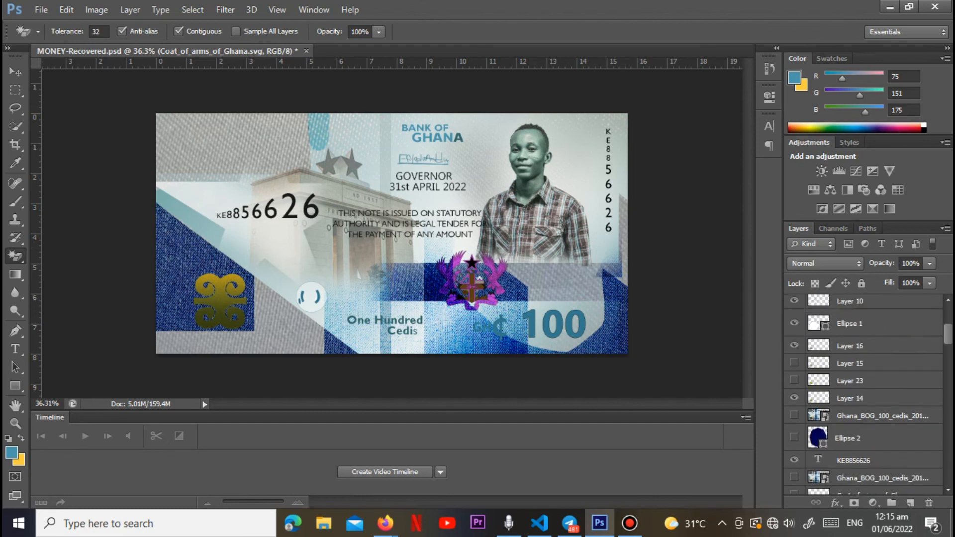
pyautogui.click(794, 380)
pyautogui.click(794, 381)
pyautogui.click(794, 363)
pyautogui.scroll(2, 865, 393)
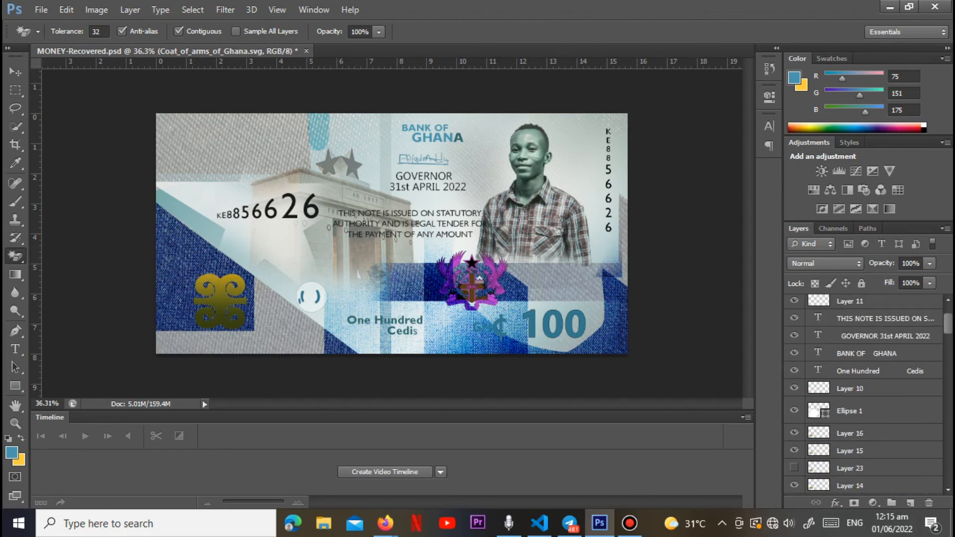
# Step: Make Layer 12 and the white GH¢ 100 denomination in the note's upper-left corner visible
pyautogui.scroll(1, 865, 393)
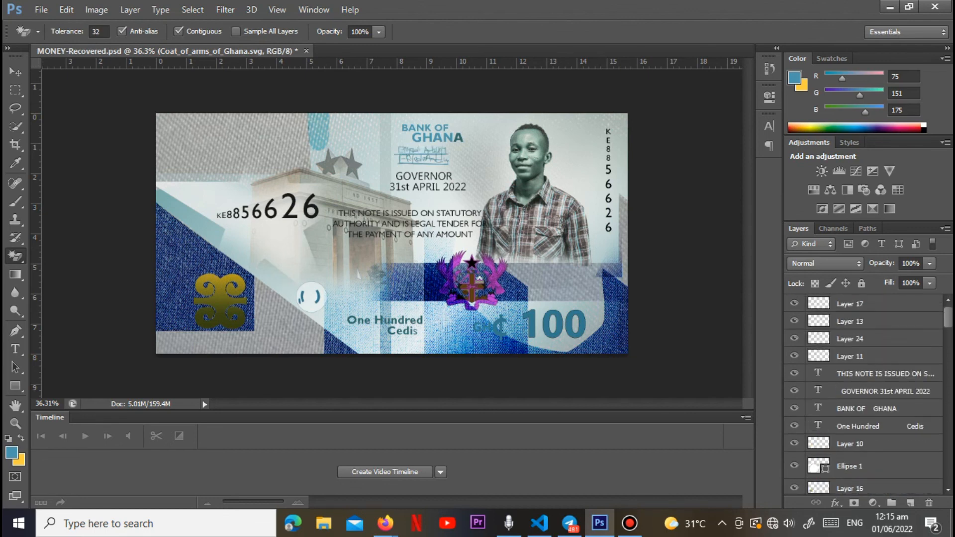
pyautogui.scroll(-1, 866, 393)
pyautogui.scroll(-5, 865, 393)
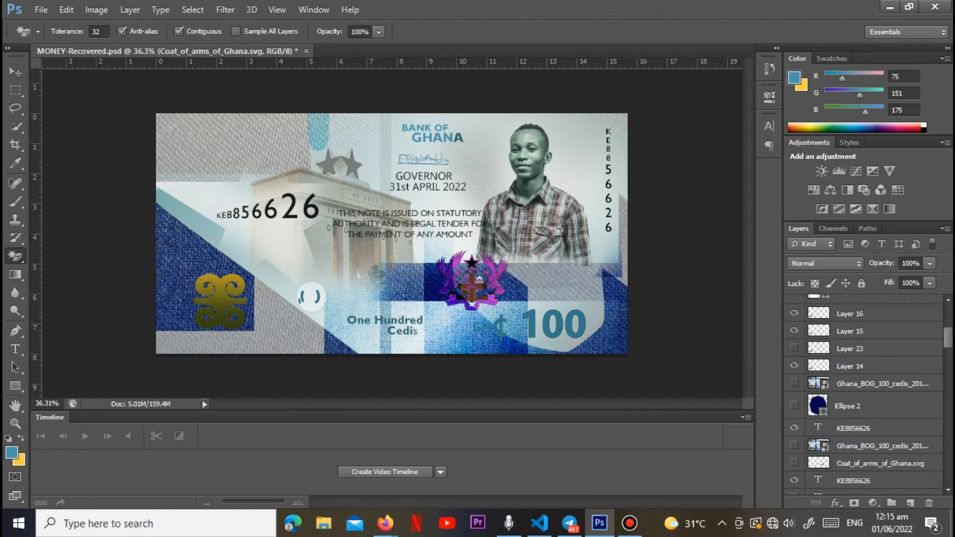
pyautogui.scroll(-1, 865, 393)
pyautogui.click(794, 393)
pyautogui.scroll(-3, 866, 393)
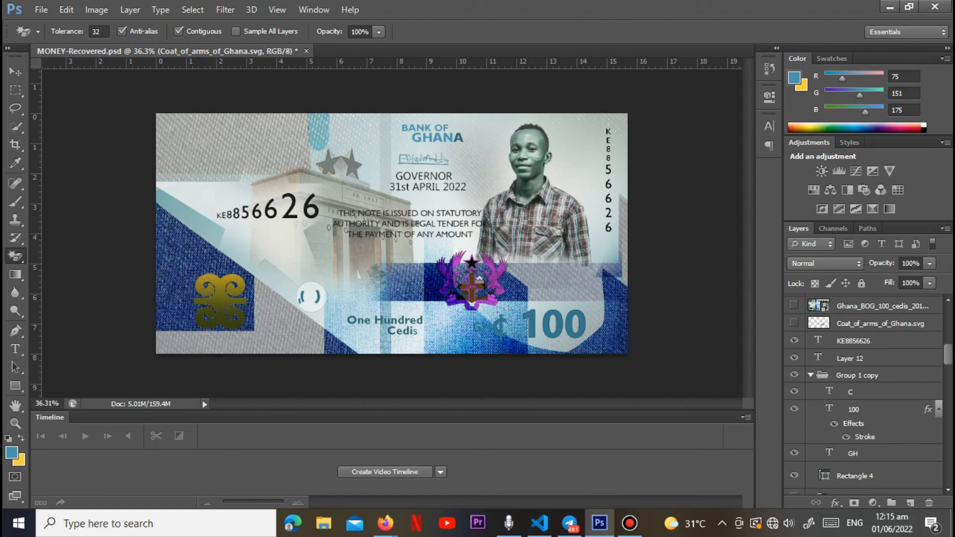
pyautogui.click(795, 410)
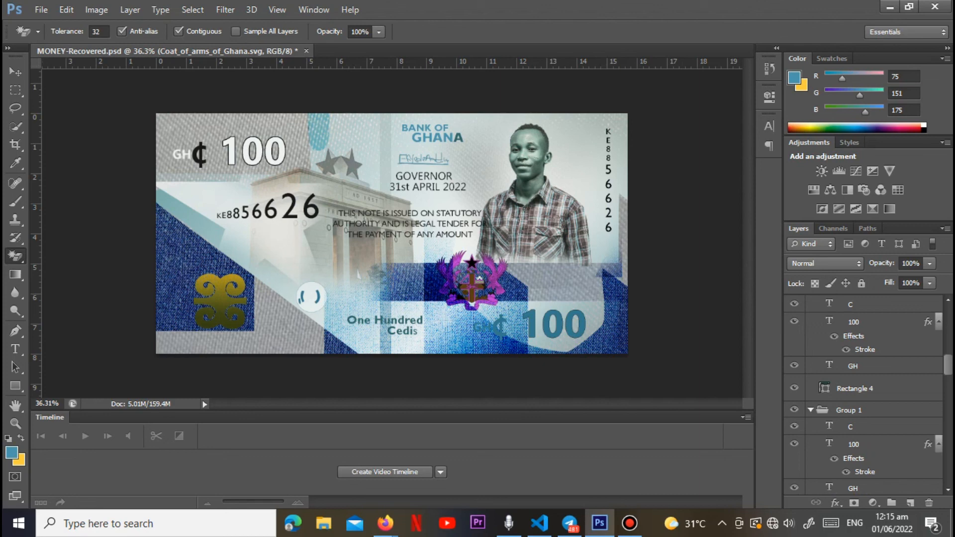
pyautogui.scroll(-10, 866, 393)
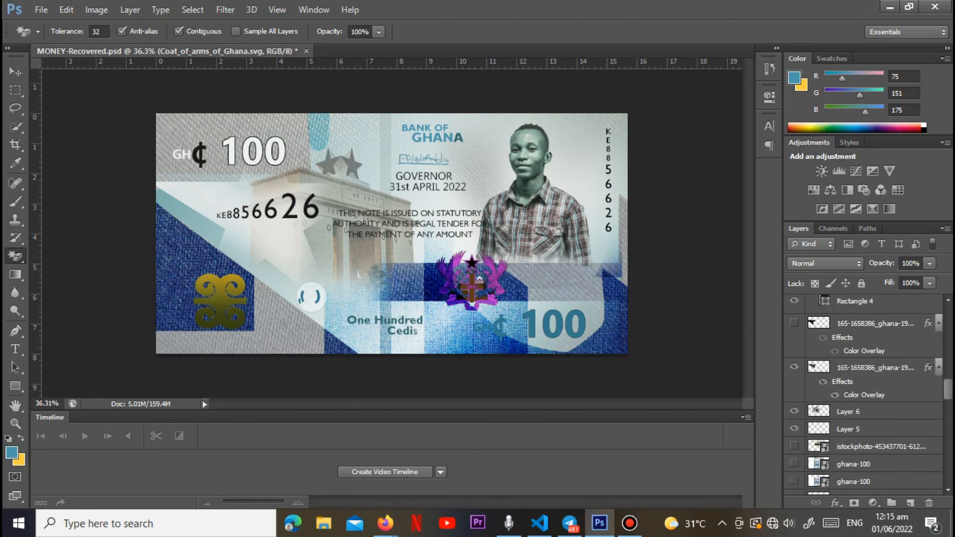
pyautogui.scroll(-5, 866, 393)
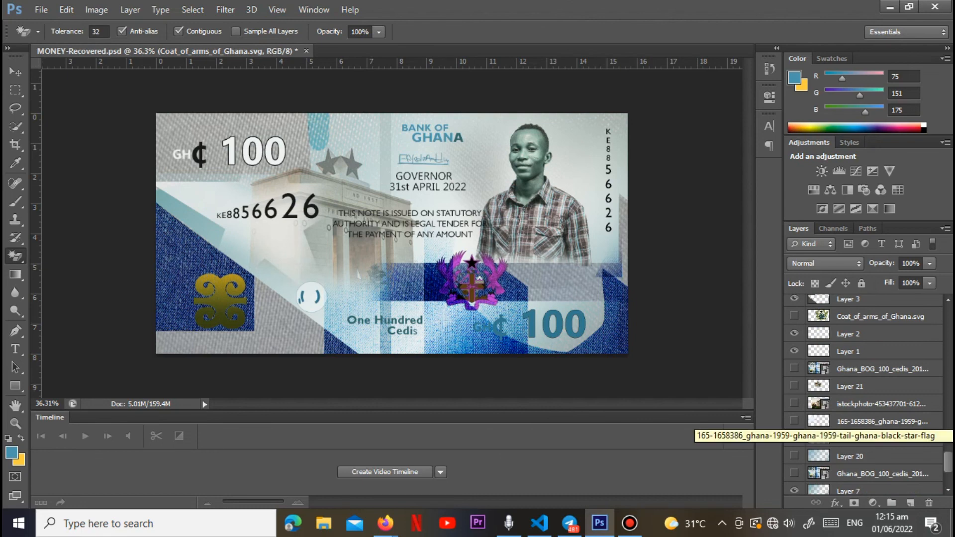
pyautogui.scroll(1, 865, 421)
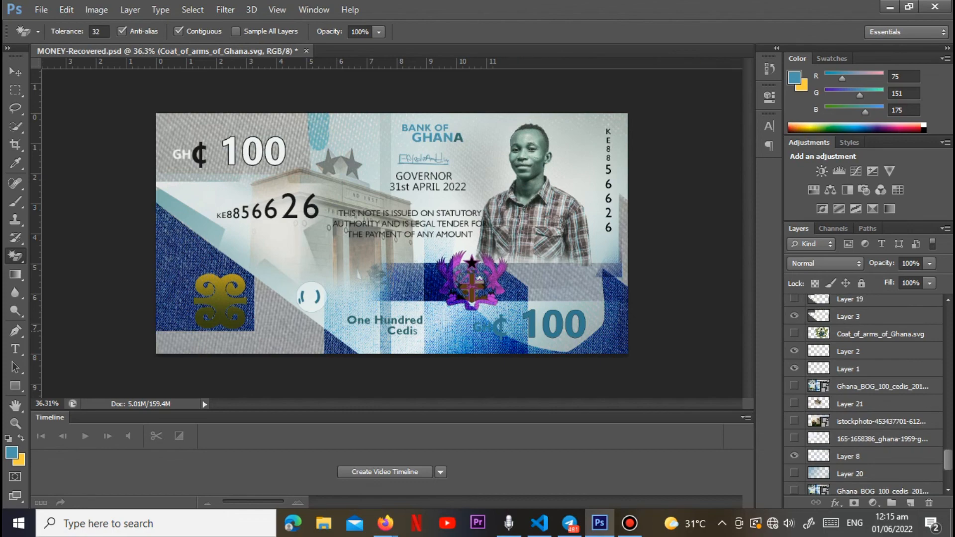
pyautogui.scroll(2, 660, 331)
pyautogui.scroll(1, 393, 236)
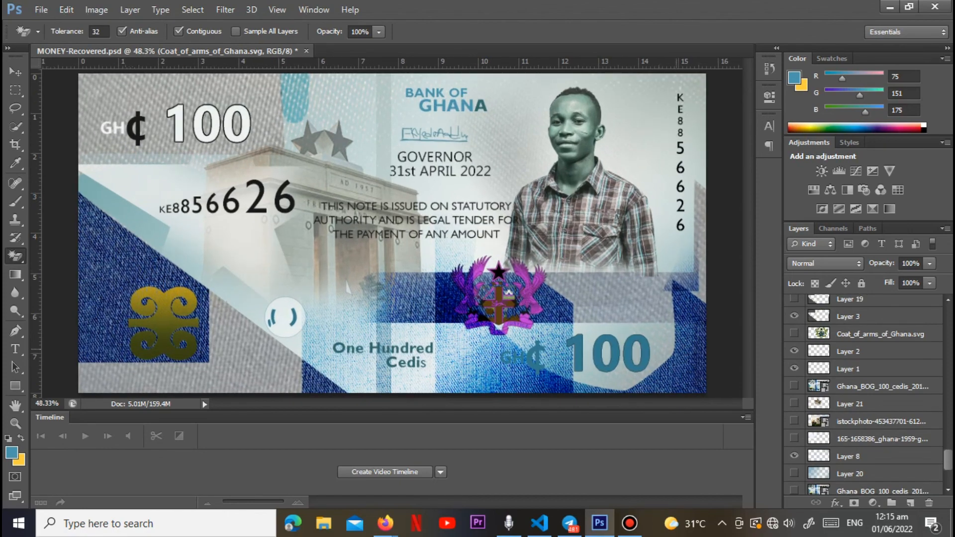
# Step: Export the banknote for web as a PNG-24 image named money1 on the desktop
pyautogui.click(41, 9)
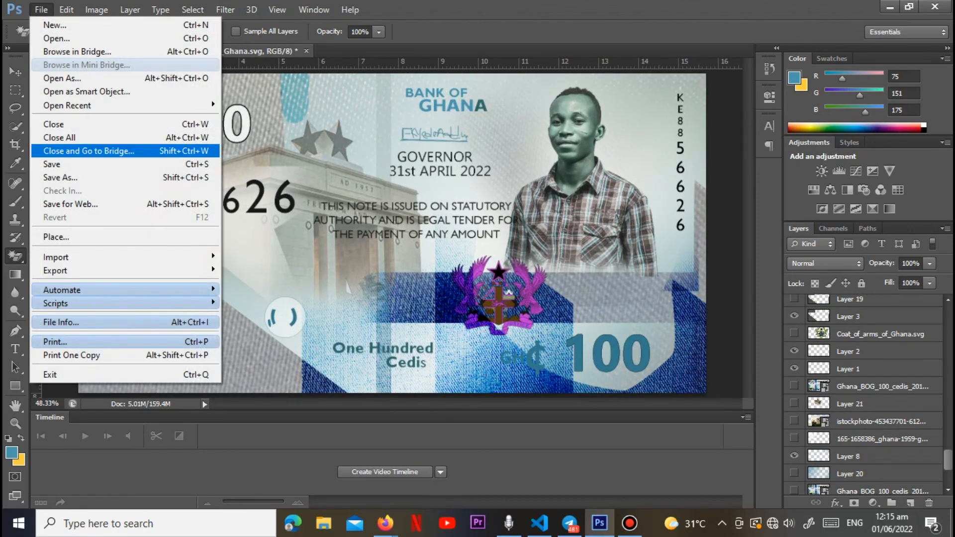
pyautogui.click(79, 204)
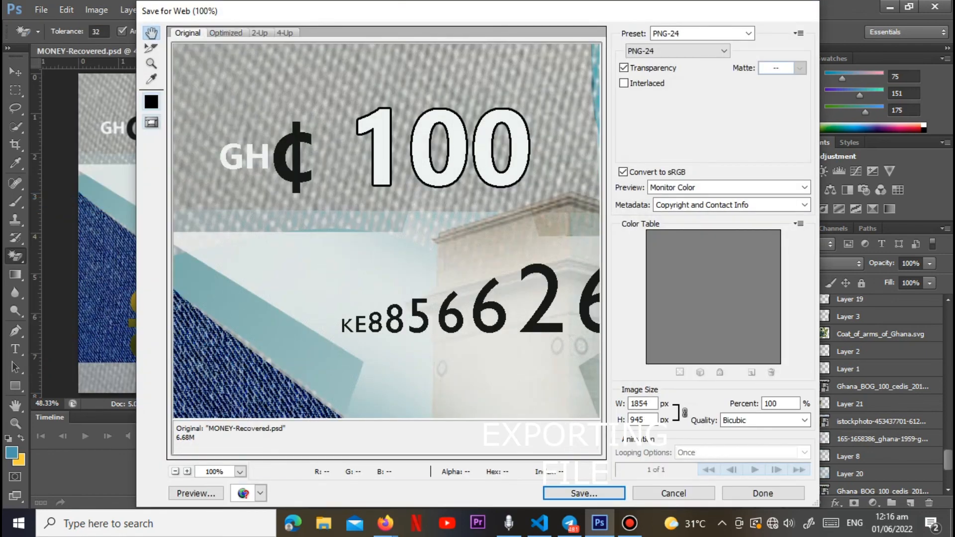
pyautogui.click(584, 493)
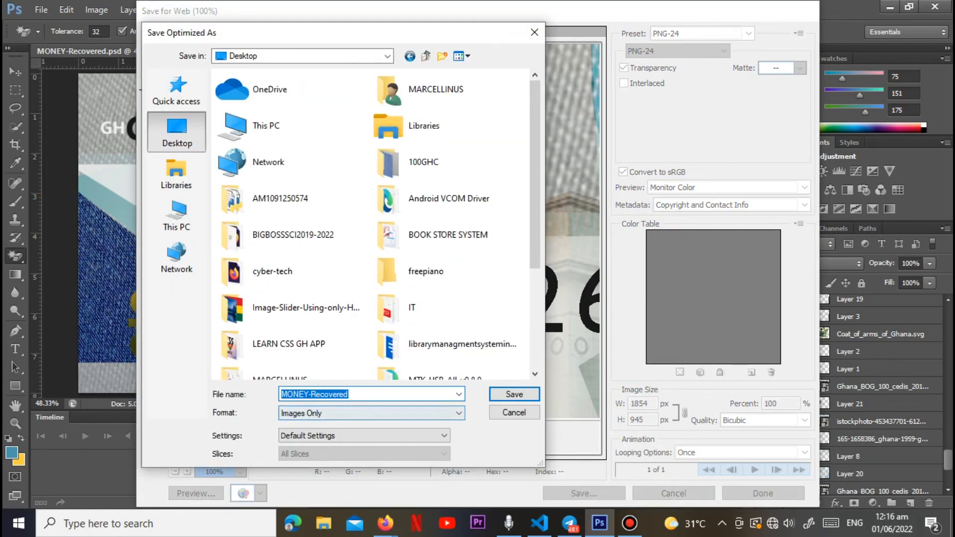
pyautogui.write('money1')
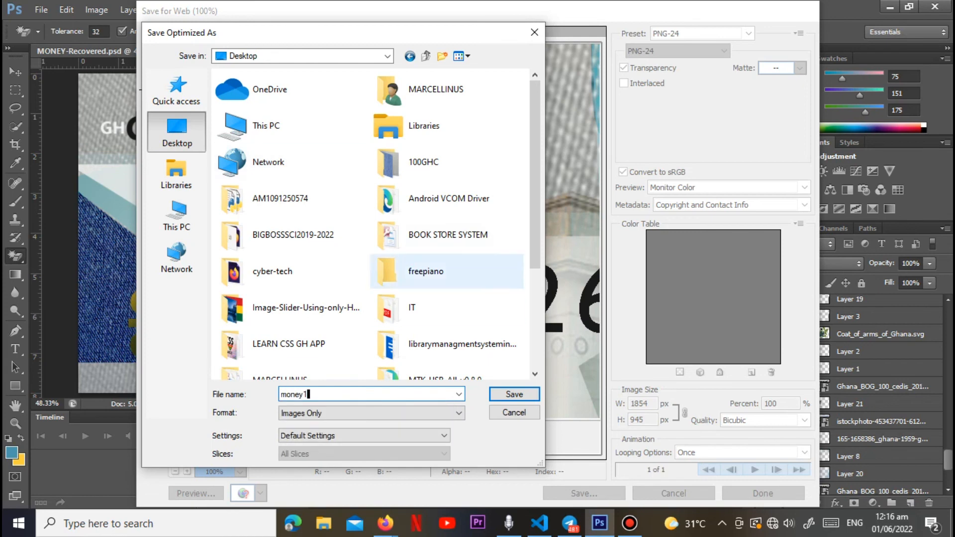
pyautogui.click(514, 394)
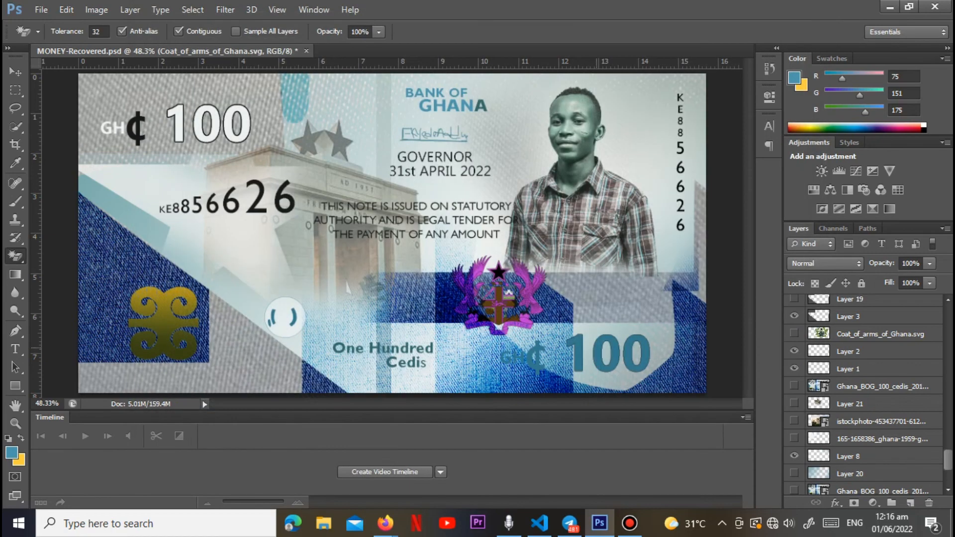
# Step: Minimize the editor and open the MONEY image from the desktop in Photos
pyautogui.click(890, 7)
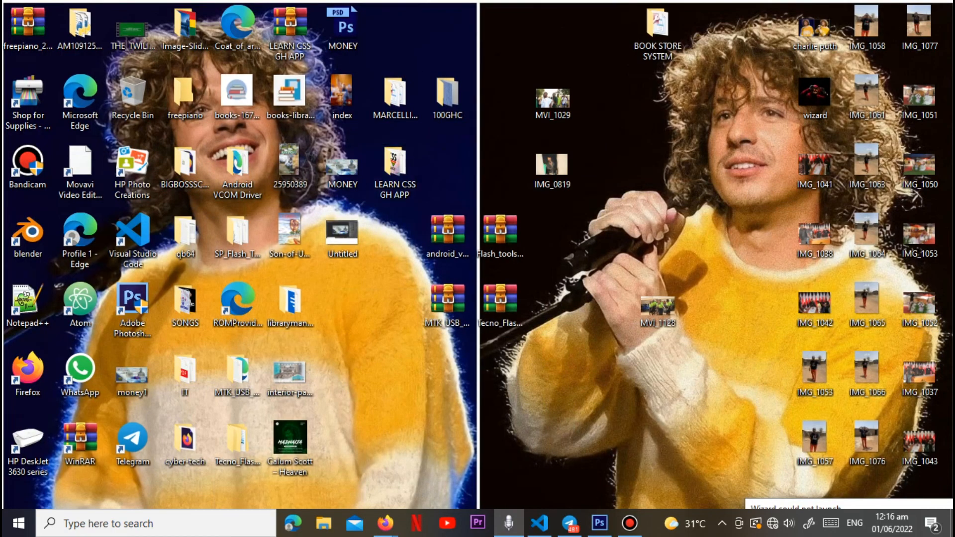
pyautogui.doubleClick(342, 169)
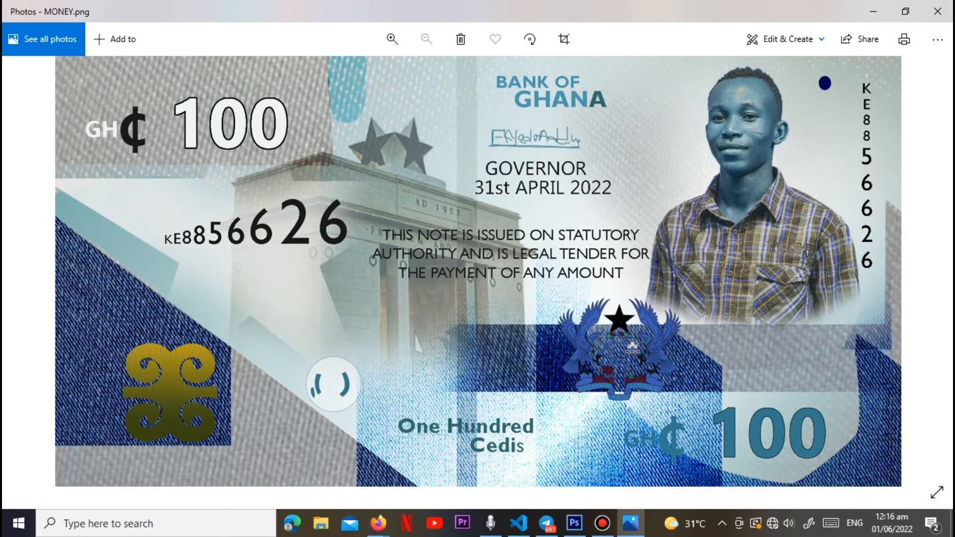